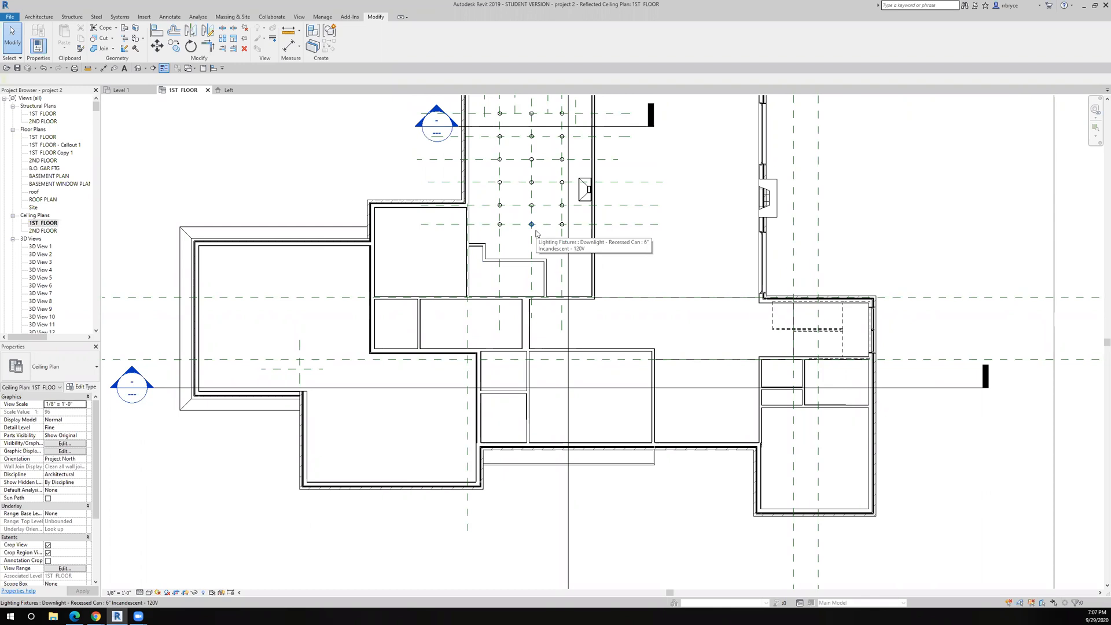
- Sketch a rectangular 5/8" GWB ceiling boundary offset 2' 0" inward from the walls of the large room at the plan's lower middle
scroll(584, 404, up, 3)
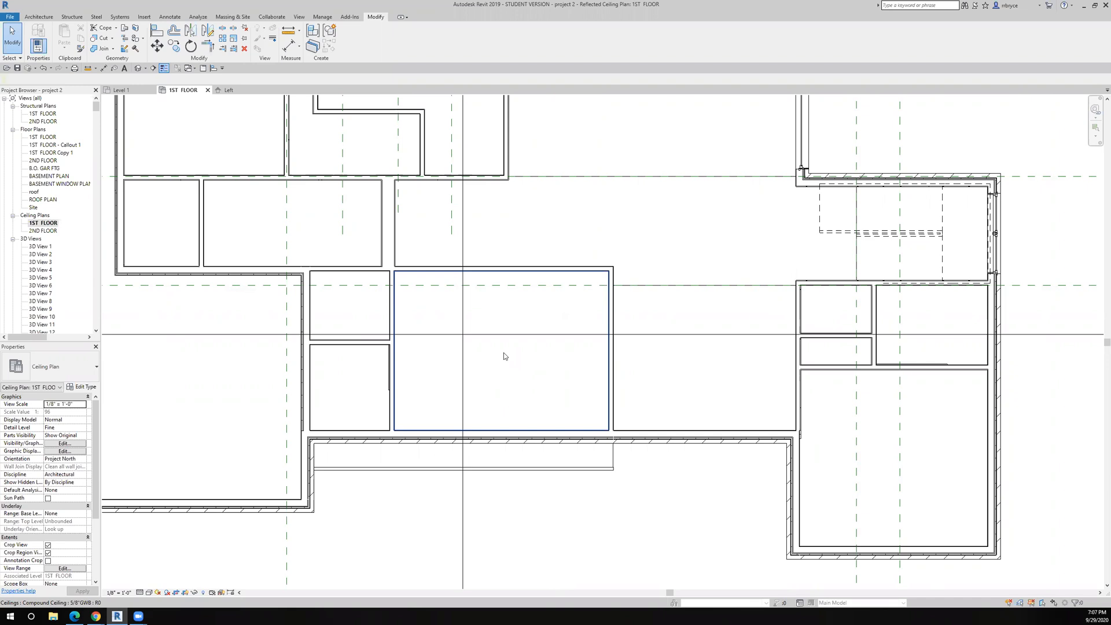
click(39, 18)
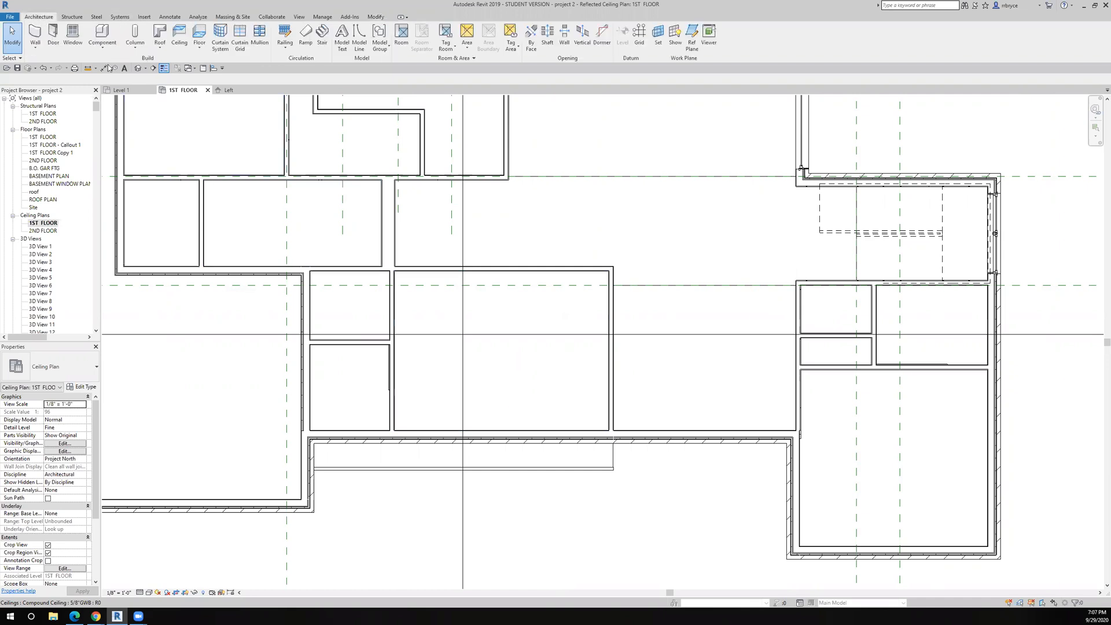
click(183, 43)
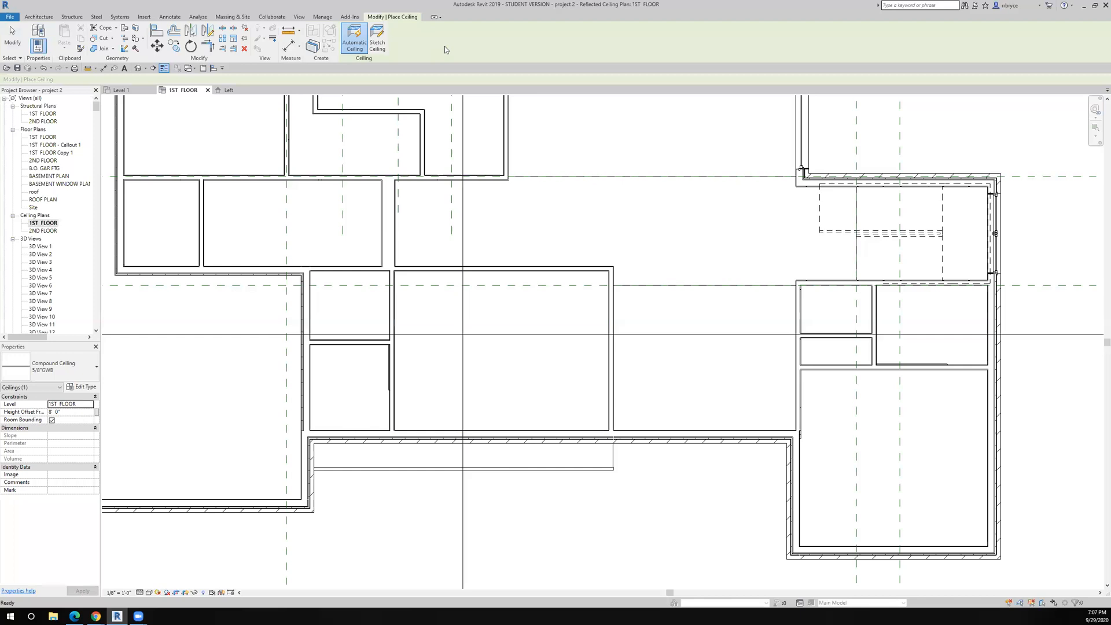
click(380, 41)
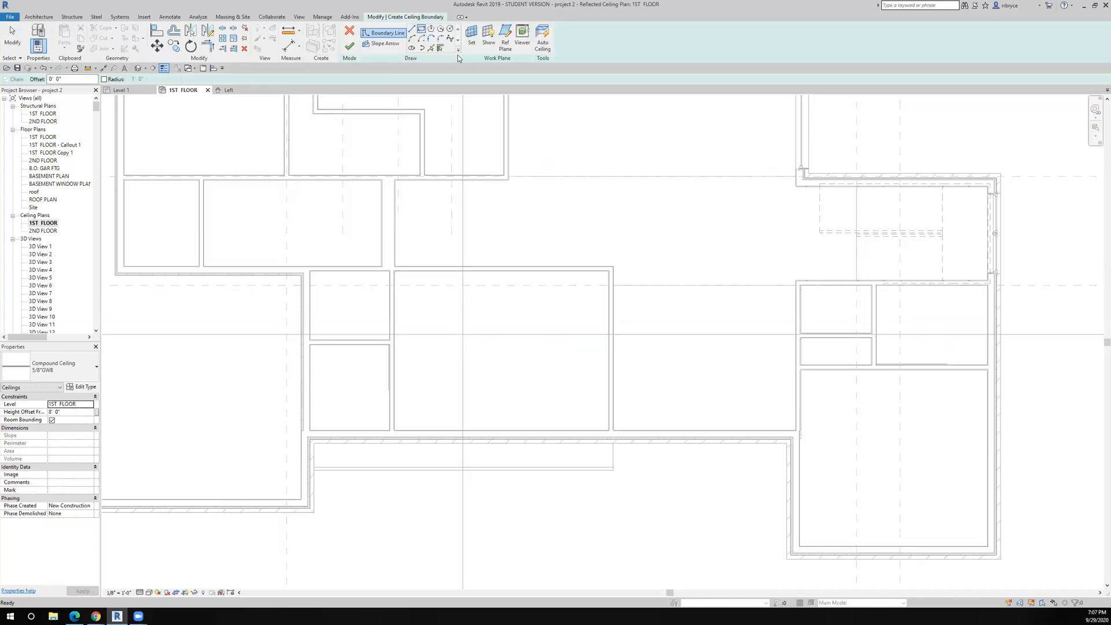
click(67, 78)
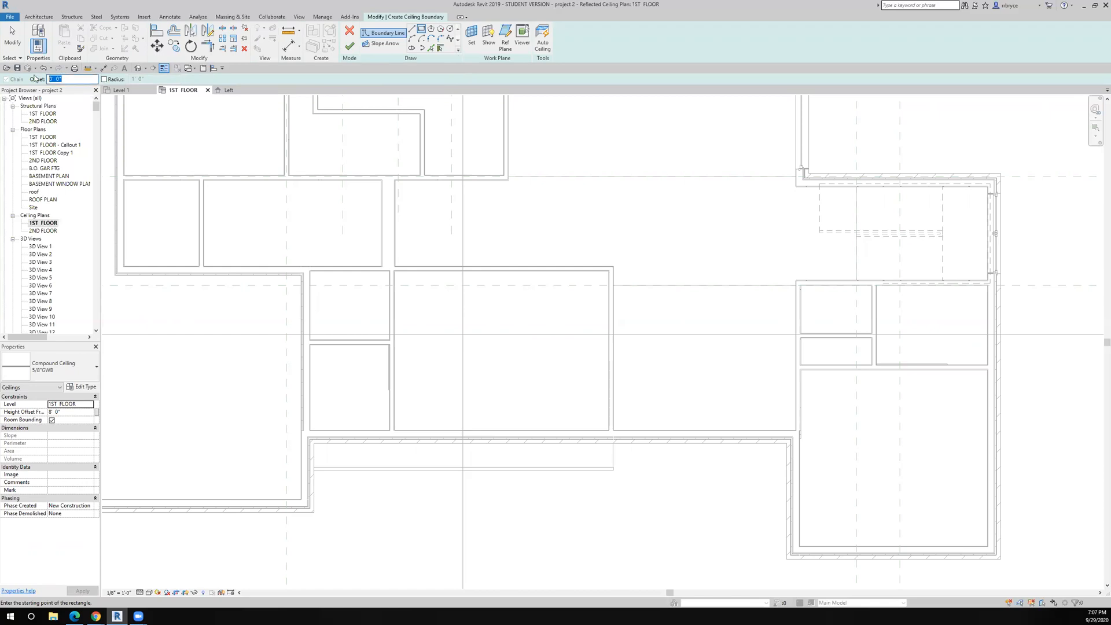
text(2)
key(Return)
click(396, 273)
scroll(396, 278, up, 1)
scroll(396, 287, down, 2)
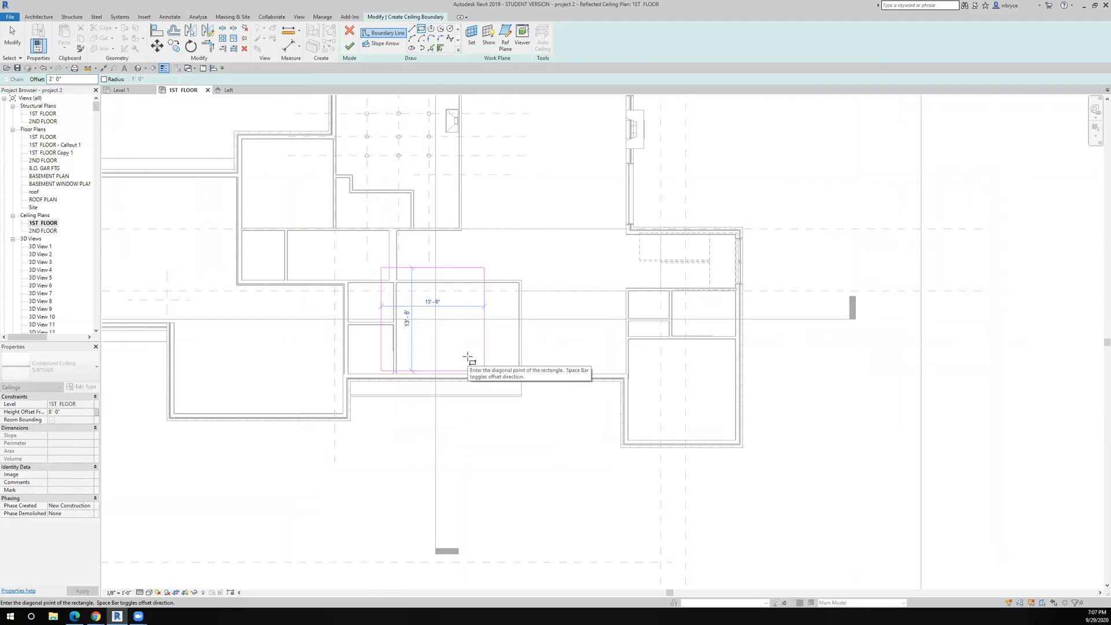
scroll(467, 362, up, 2)
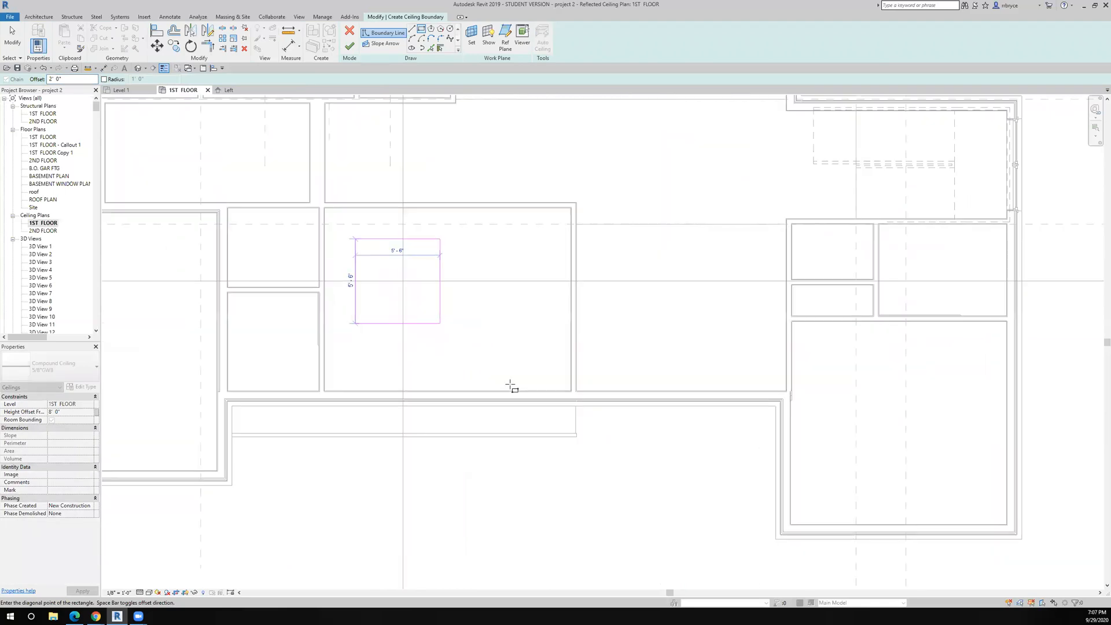
scroll(596, 390, up, 4)
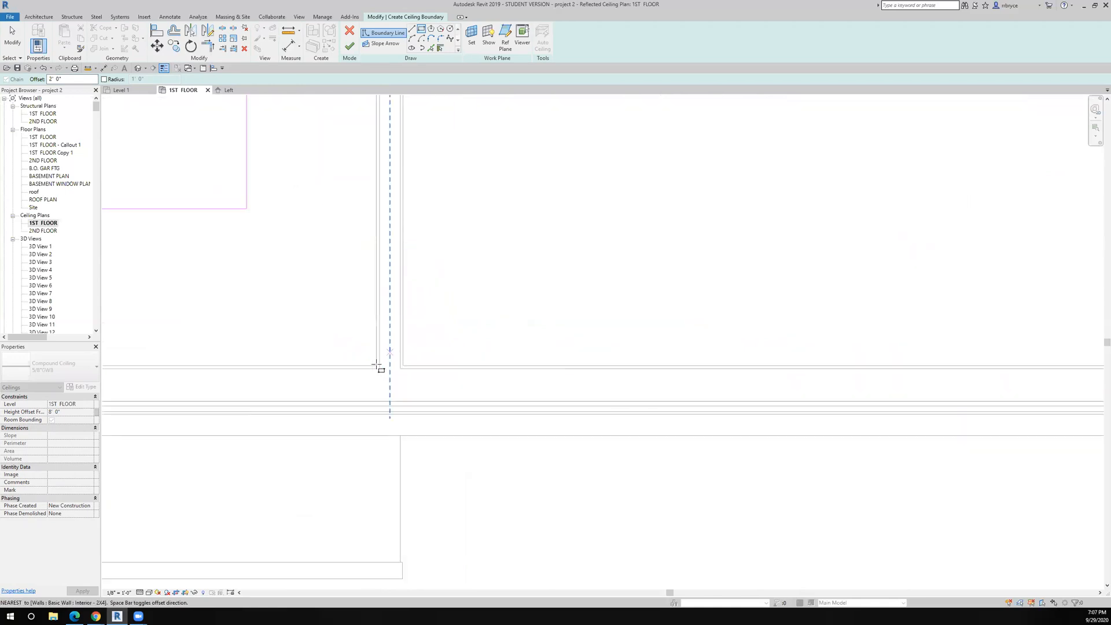
scroll(365, 342, down, 5)
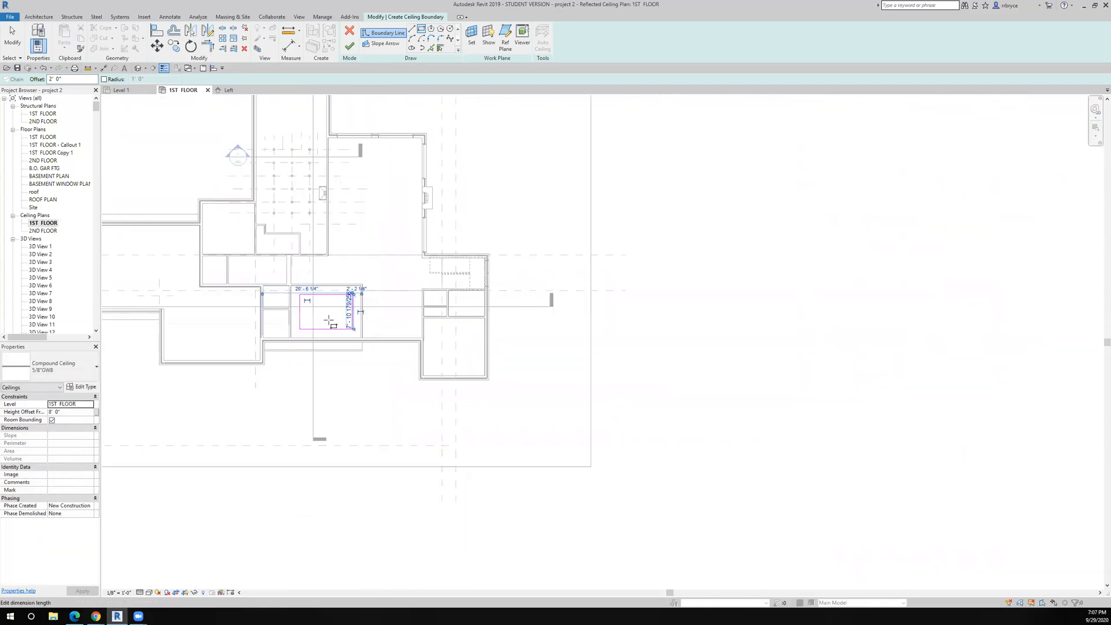
scroll(319, 318, up, 2)
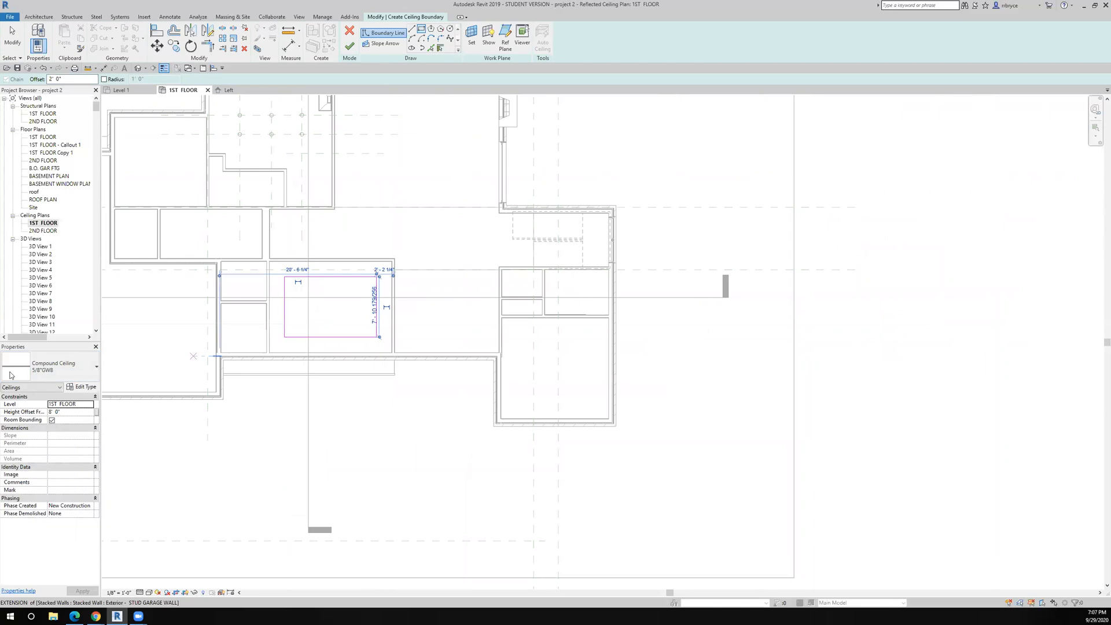
- Set the sketched ceiling's height offset from level to 9' 0" and finish its boundary
click(66, 412)
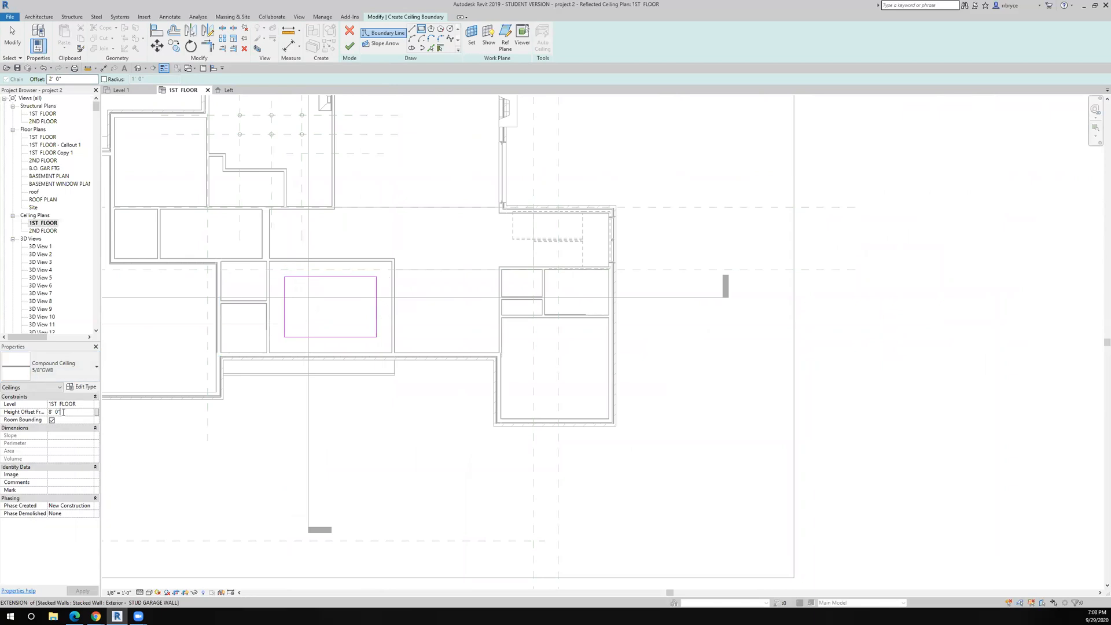
text(9)
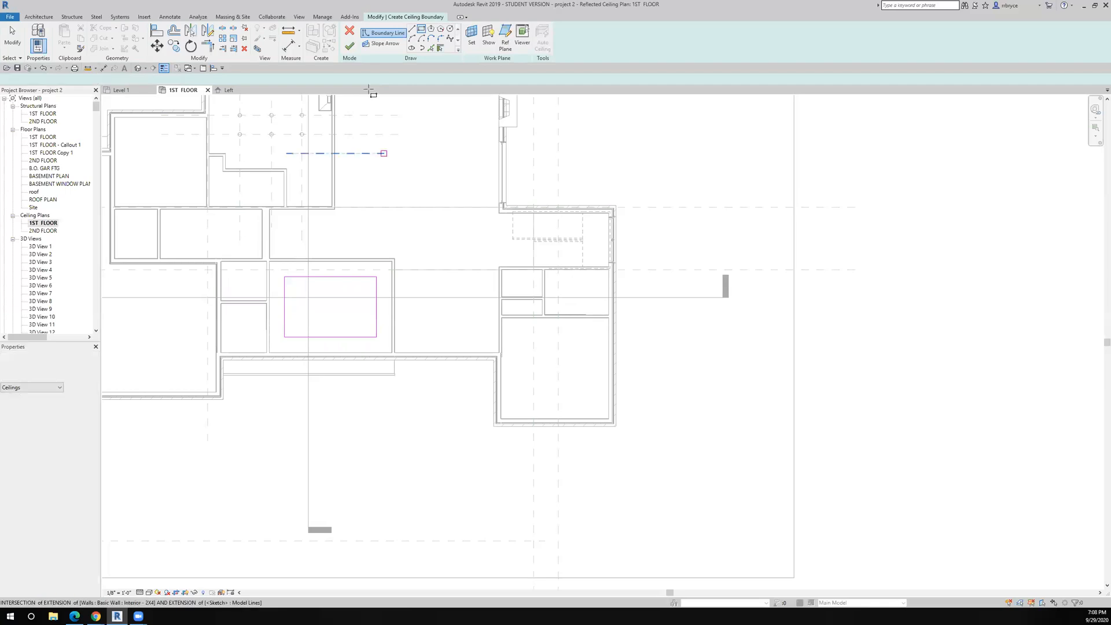
click(350, 49)
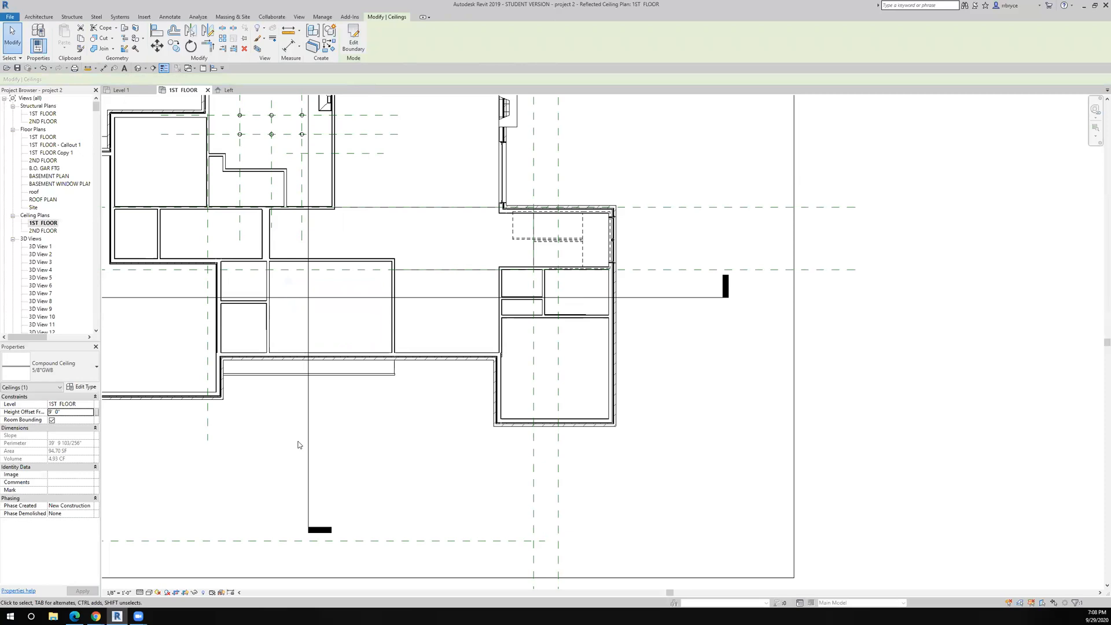
- Open Section 2 from its section line and examine the dropped ceiling panel's edges and height below the main ceiling
right_click(309, 180)
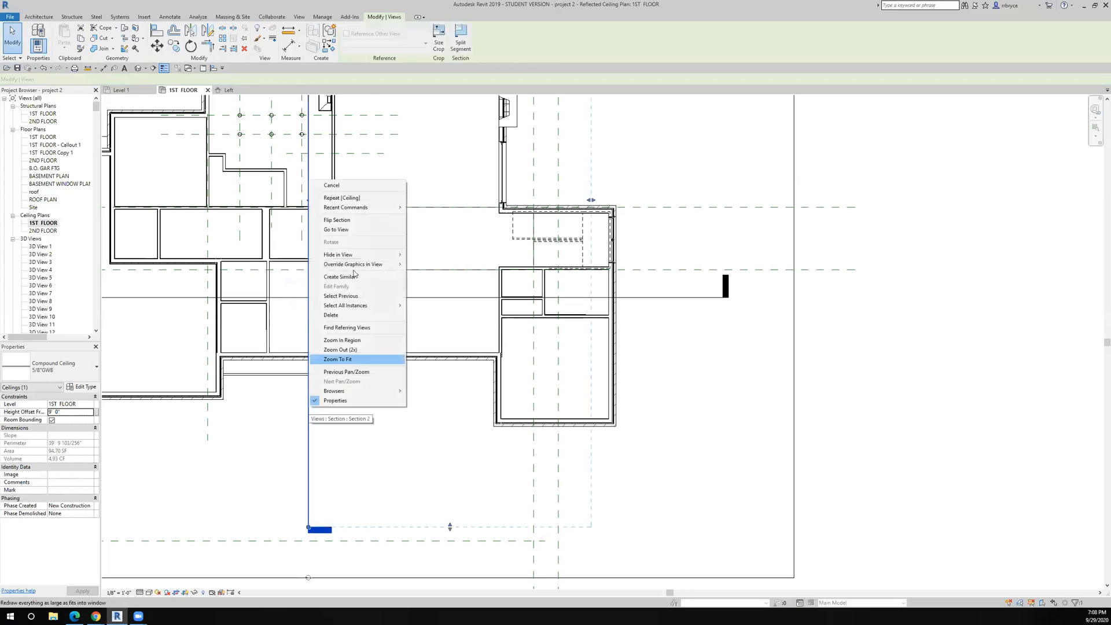
click(356, 231)
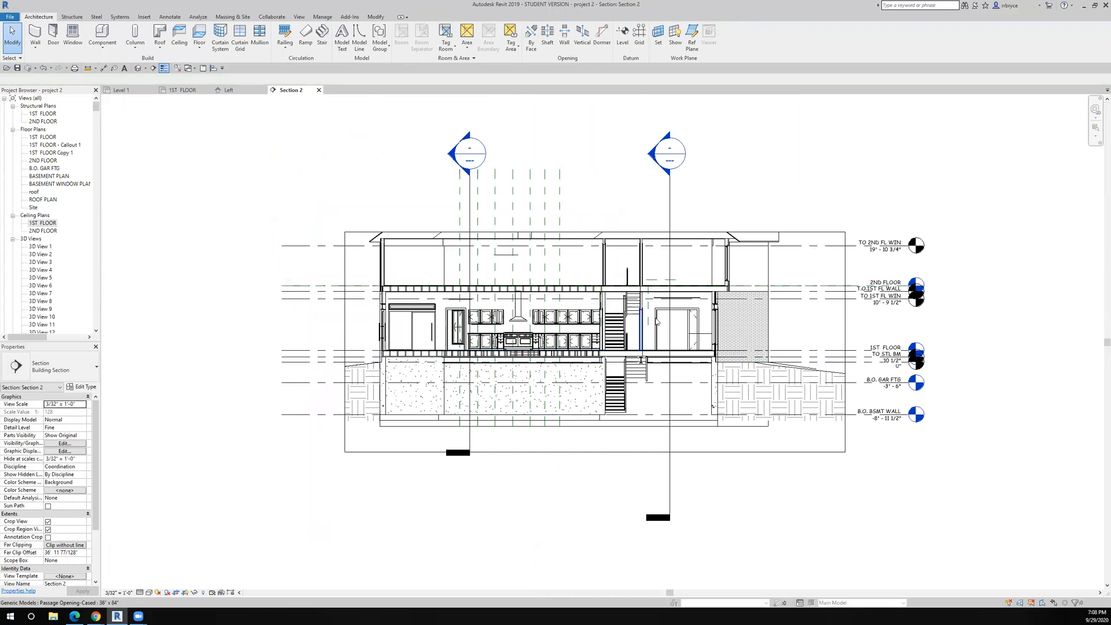
scroll(646, 320, up, 5)
middle_drag(645, 320, 536, 295)
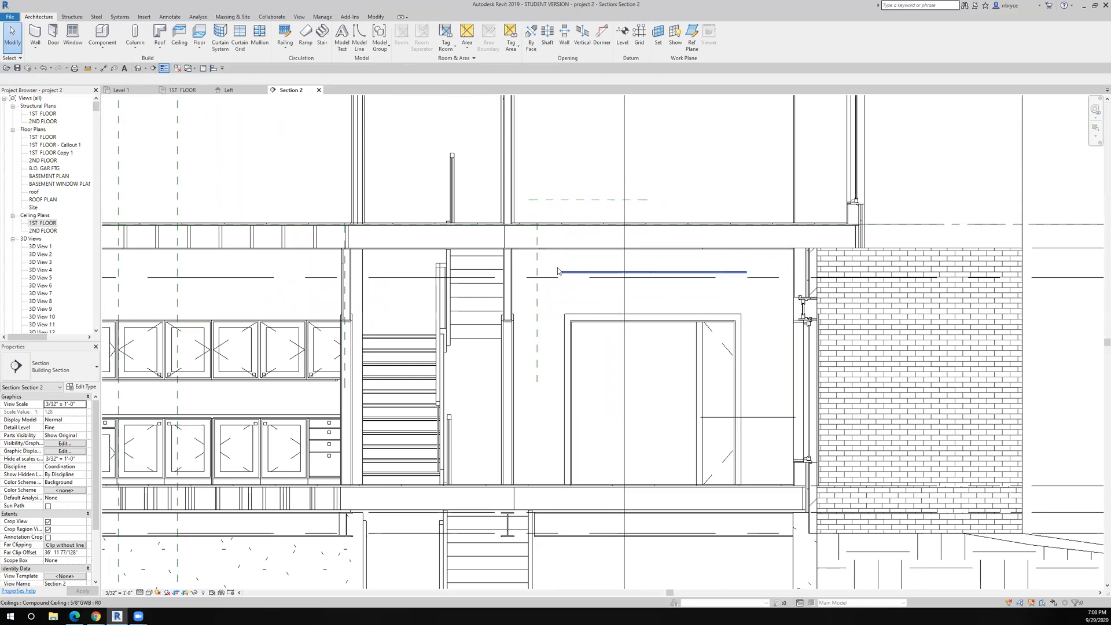
scroll(573, 278, up, 3)
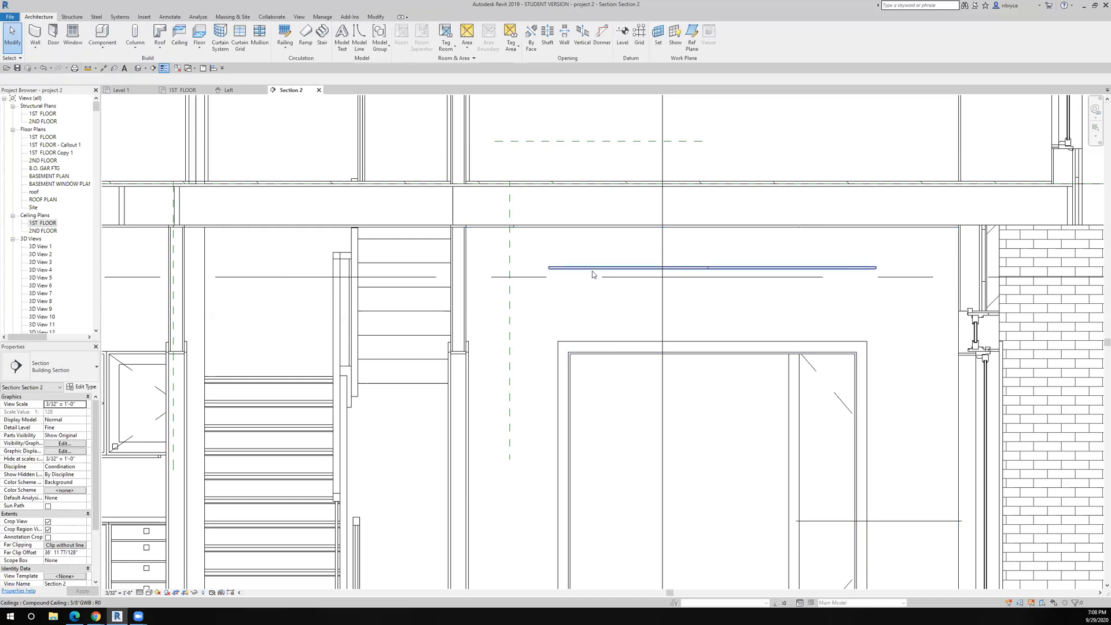
scroll(589, 272, up, 2)
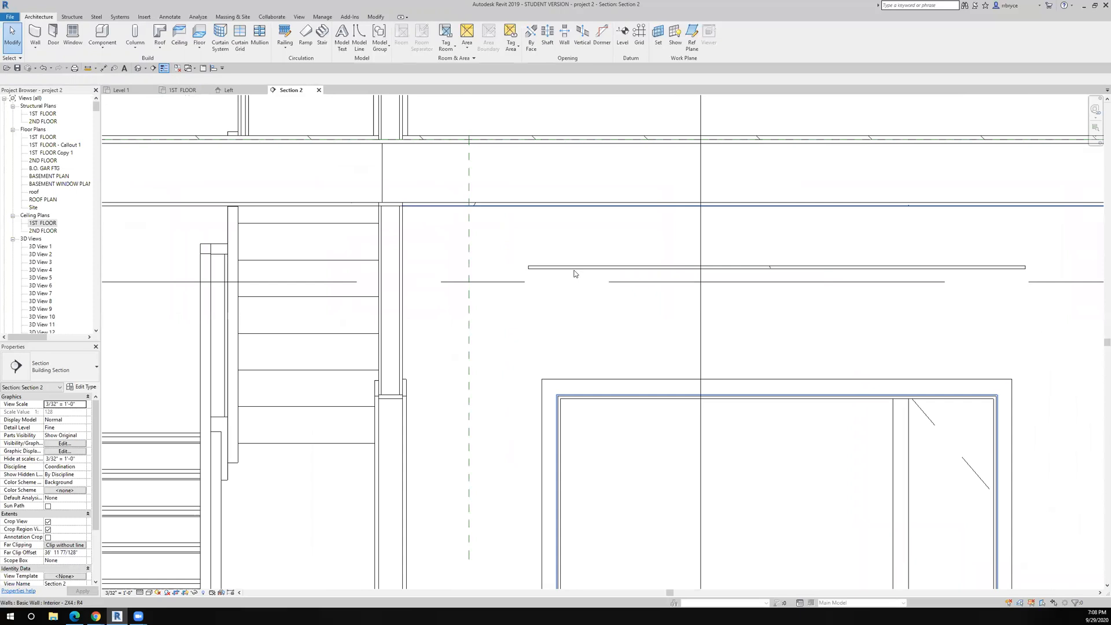
scroll(575, 273, down, 2)
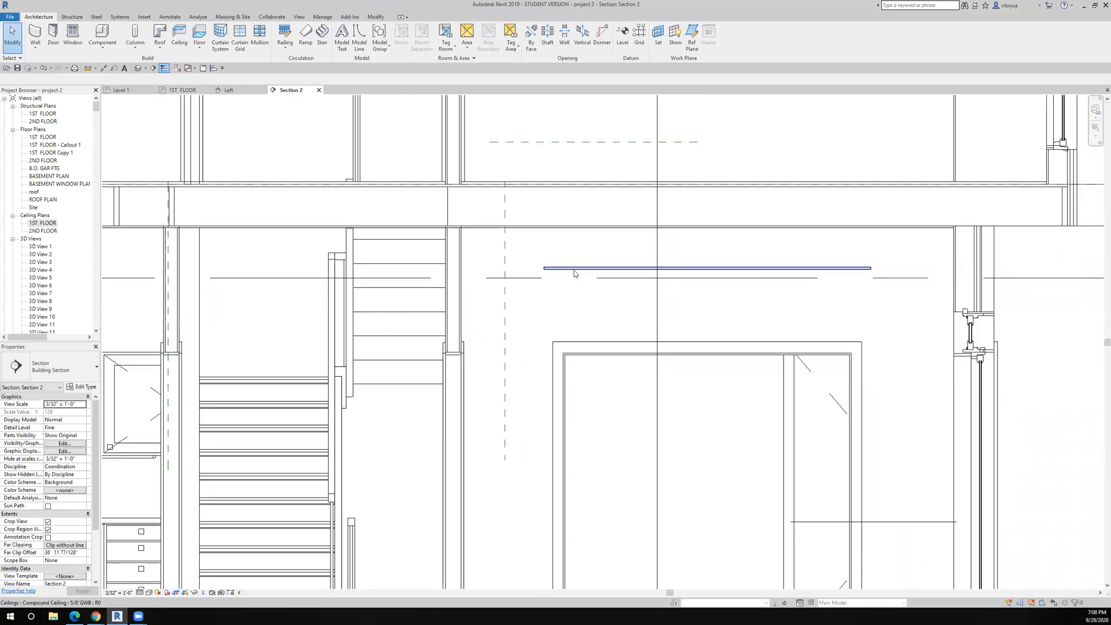
scroll(575, 273, up, 3)
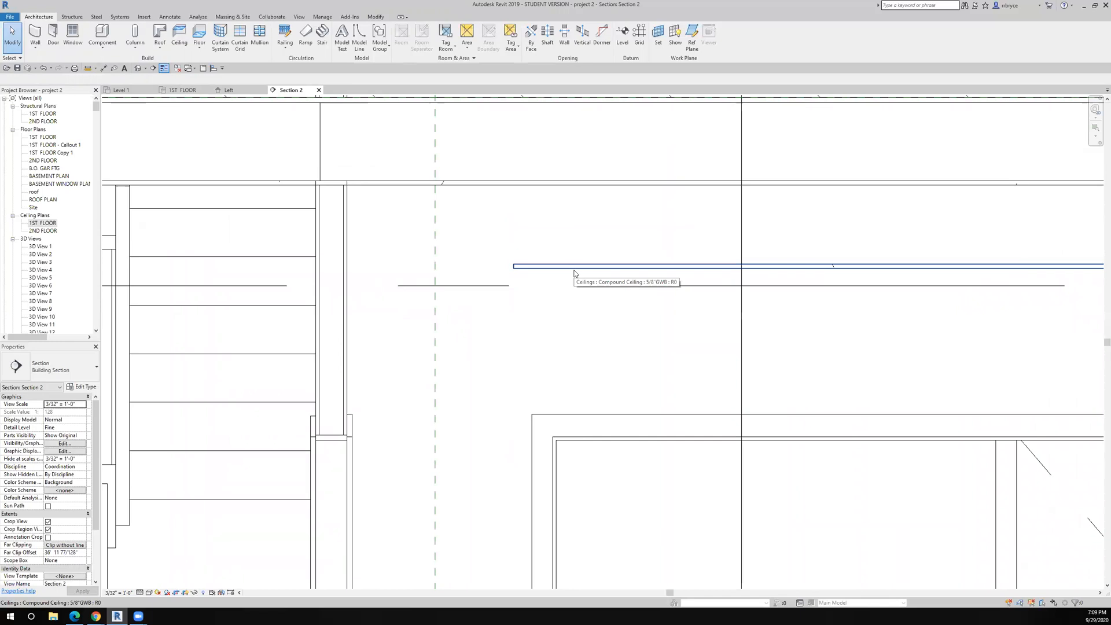
scroll(575, 273, down, 3)
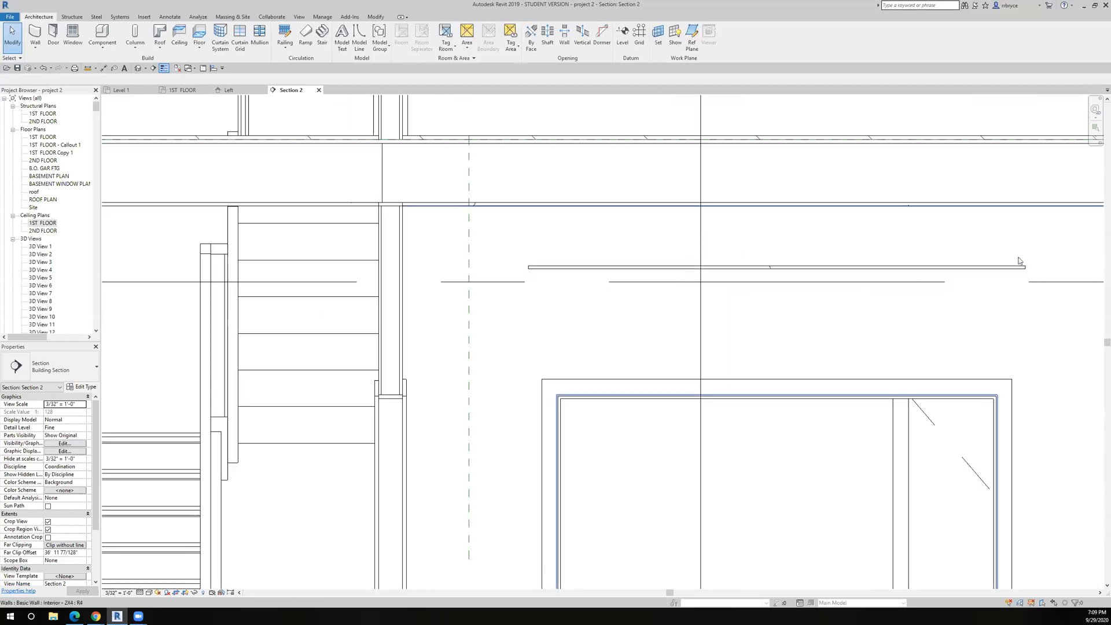
scroll(1019, 264, down, 2)
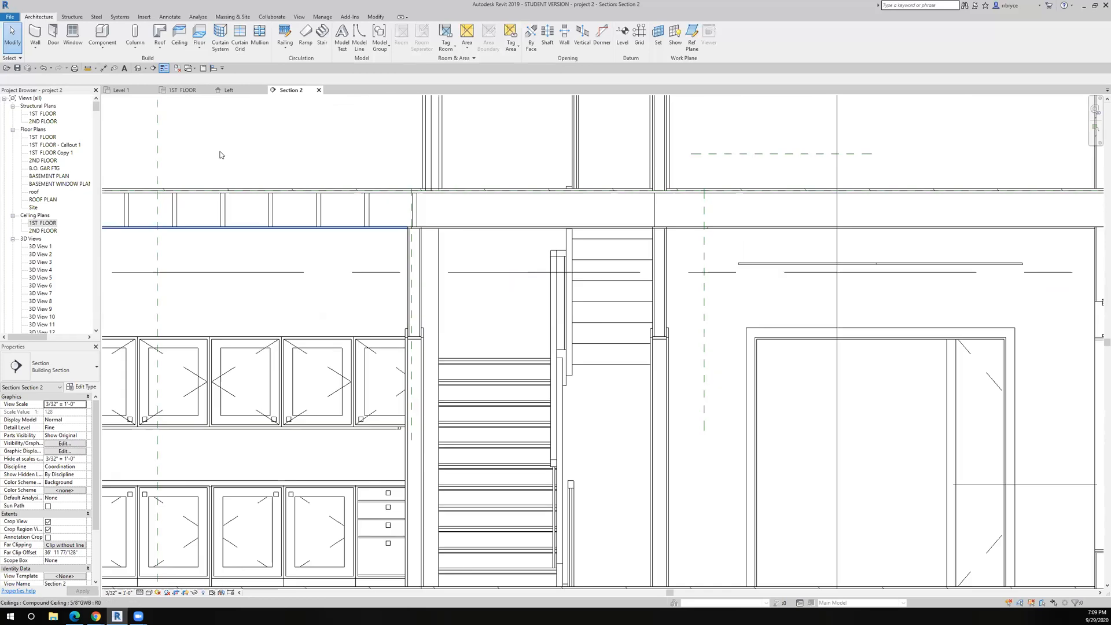
- In the 1ST FLOOR ceiling plan, place 48" - 120V strip downlights near the opposite side walls of the dropped-ceiling room
double_click(51, 225)
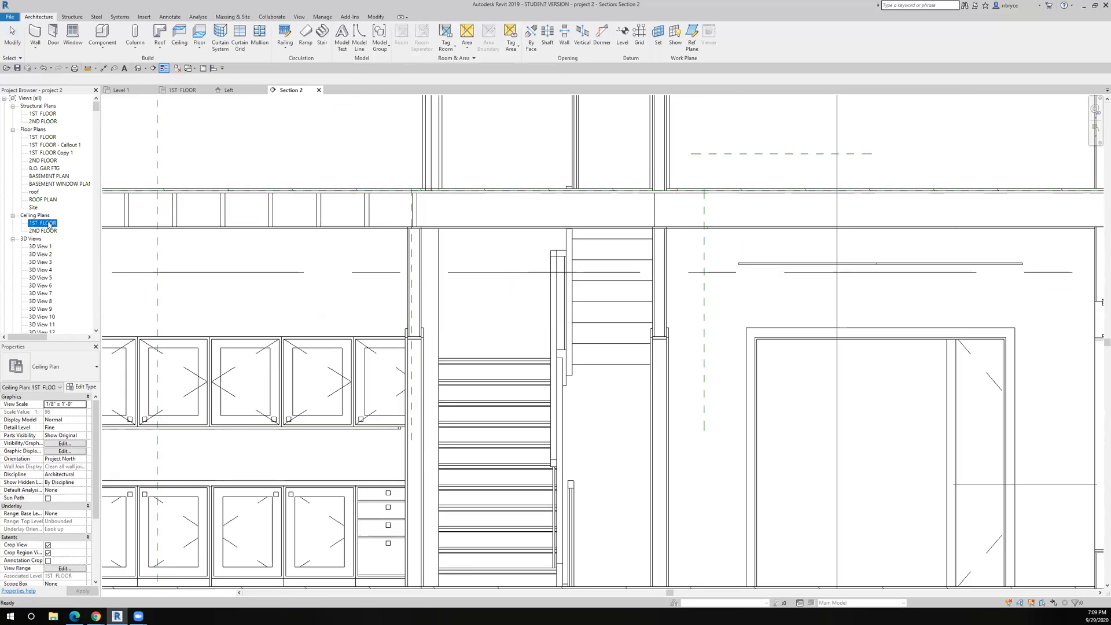
click(99, 34)
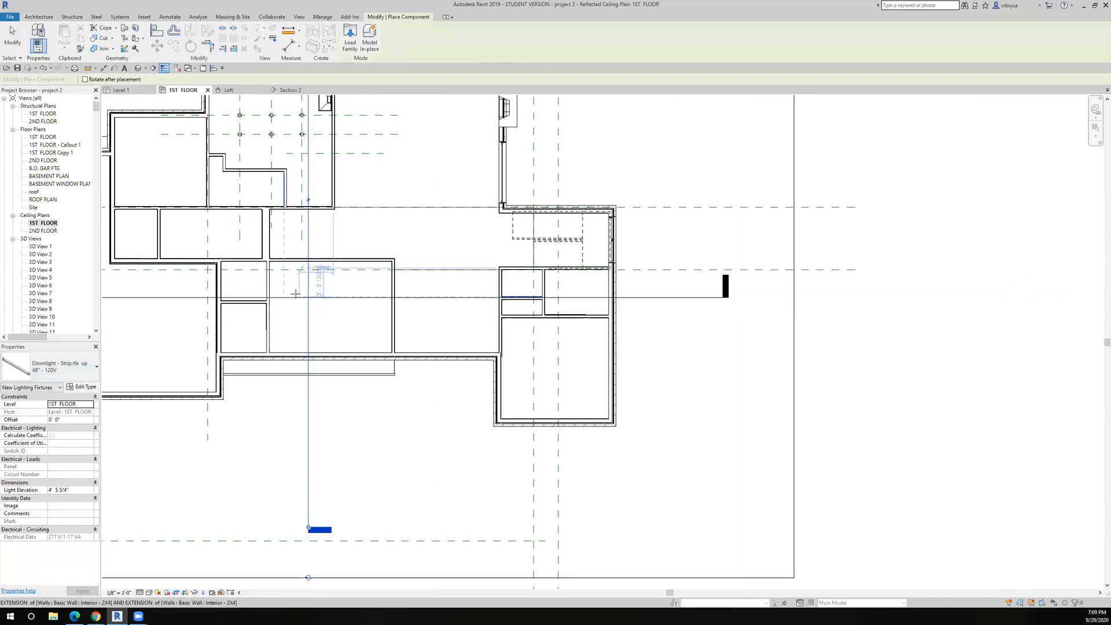
scroll(295, 294, up, 3)
scroll(296, 294, up, 3)
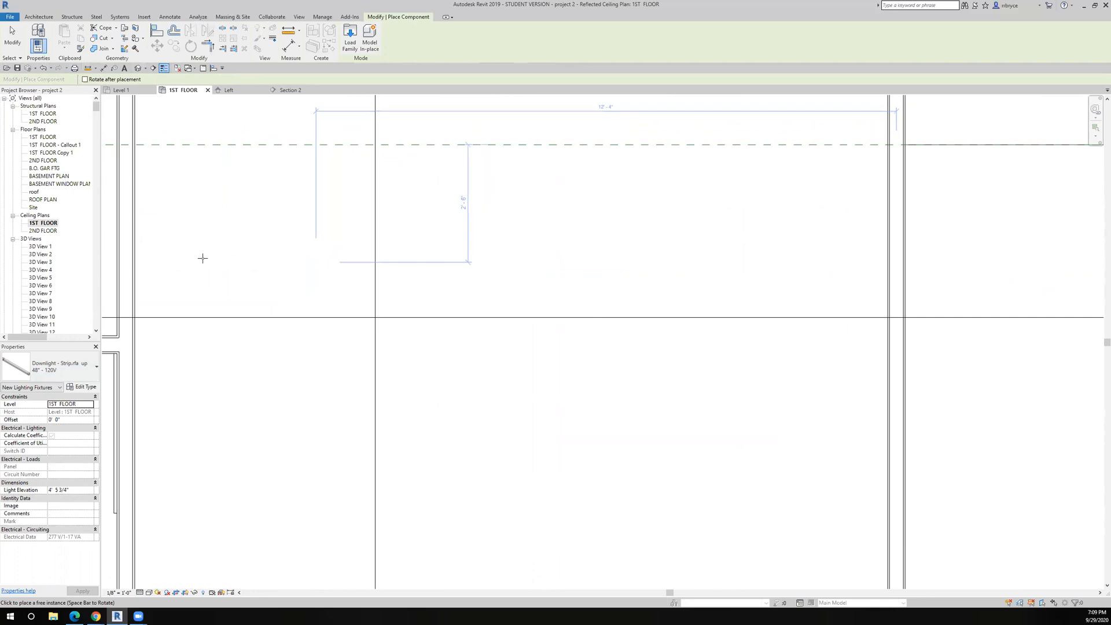
click(571, 266)
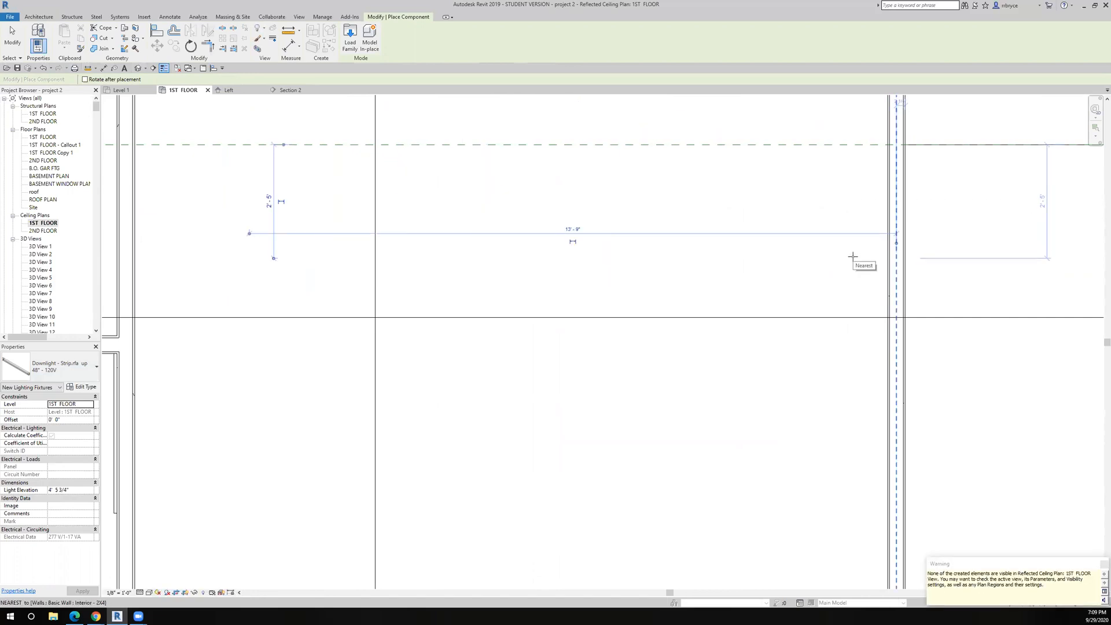
click(853, 256)
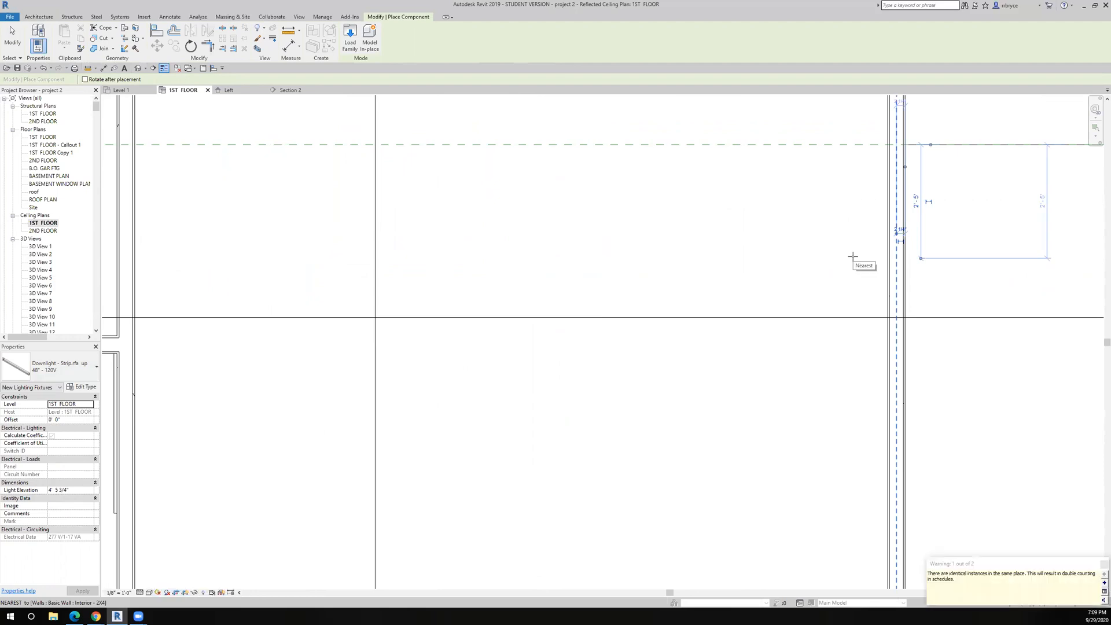
key(Escape)
key(Escape)
- In Section 2, set the light elevation of one strip downlight in front of the door opening to 9' 0"
scroll(851, 255, down, 4)
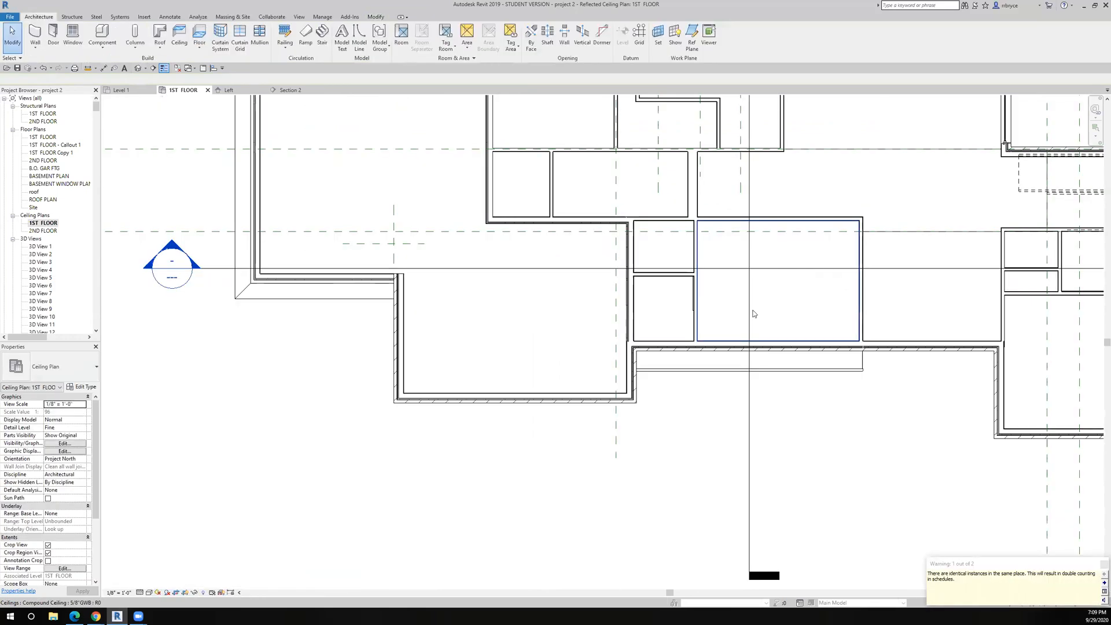
right_click(751, 312)
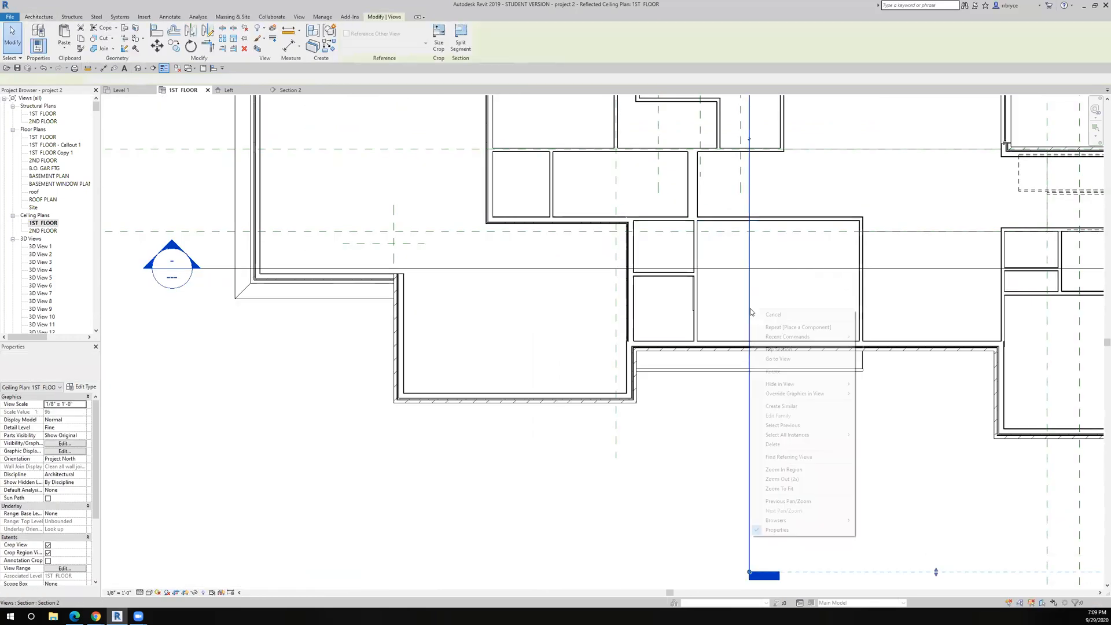
click(778, 359)
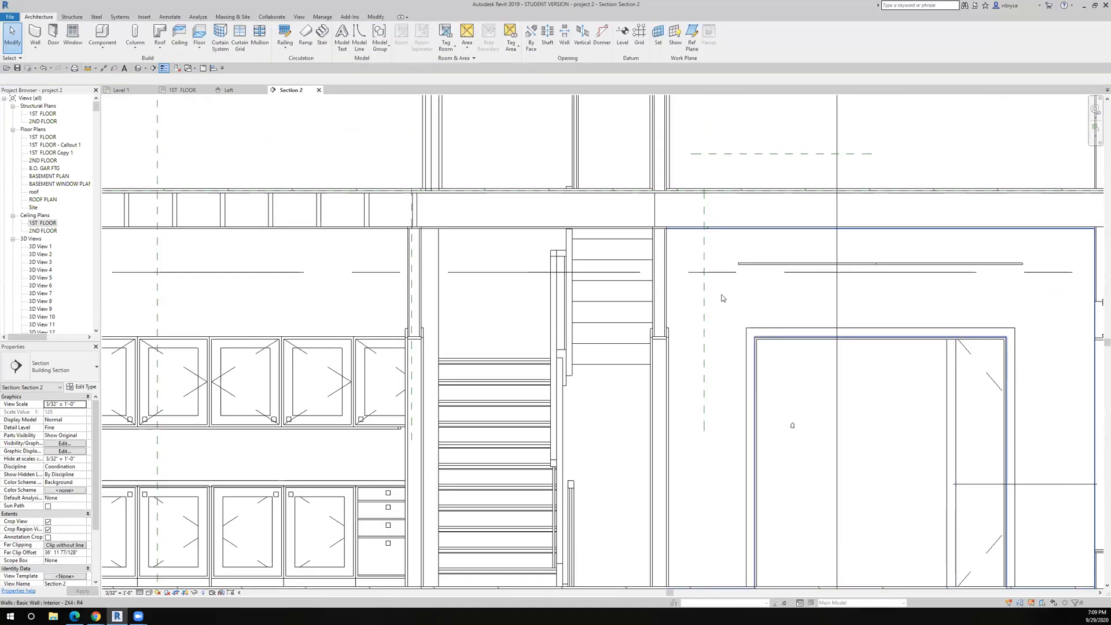
click(793, 426)
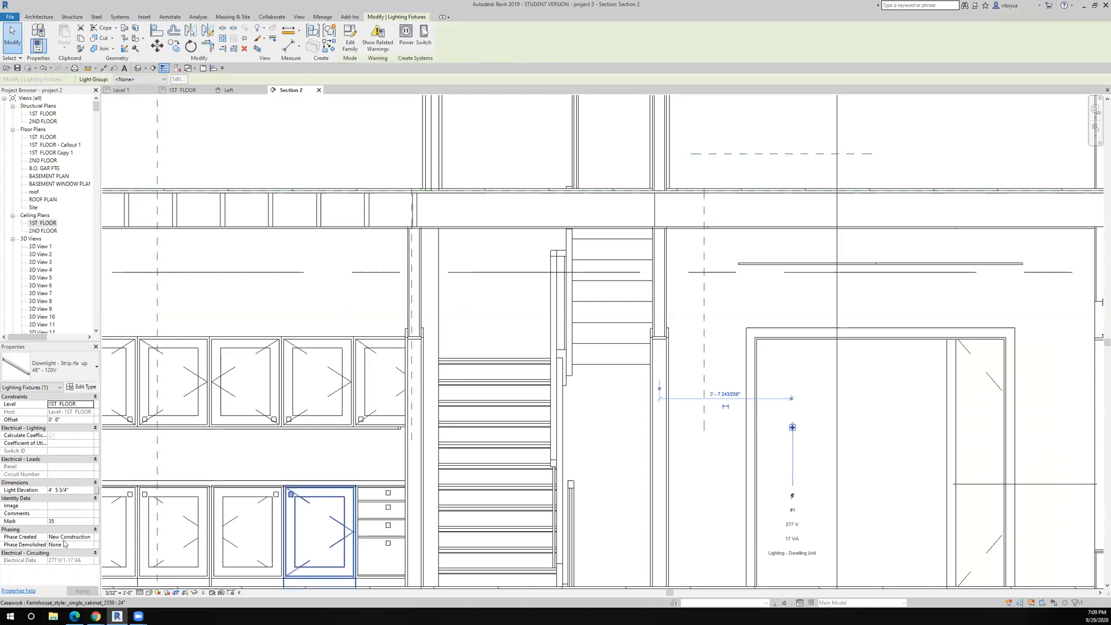
click(77, 490)
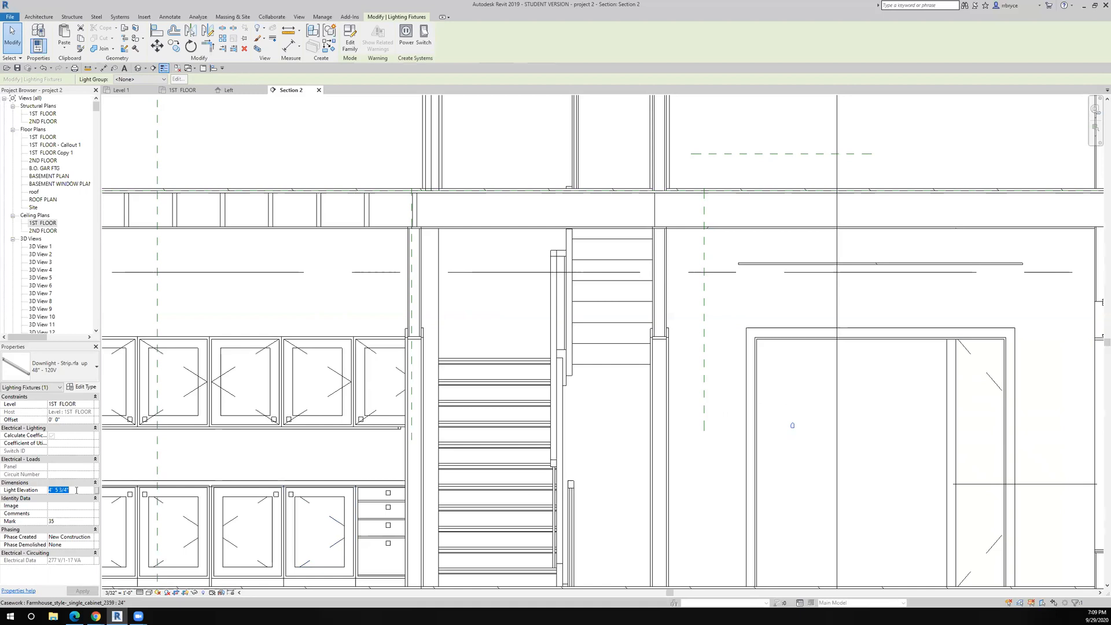
text(9' 0)
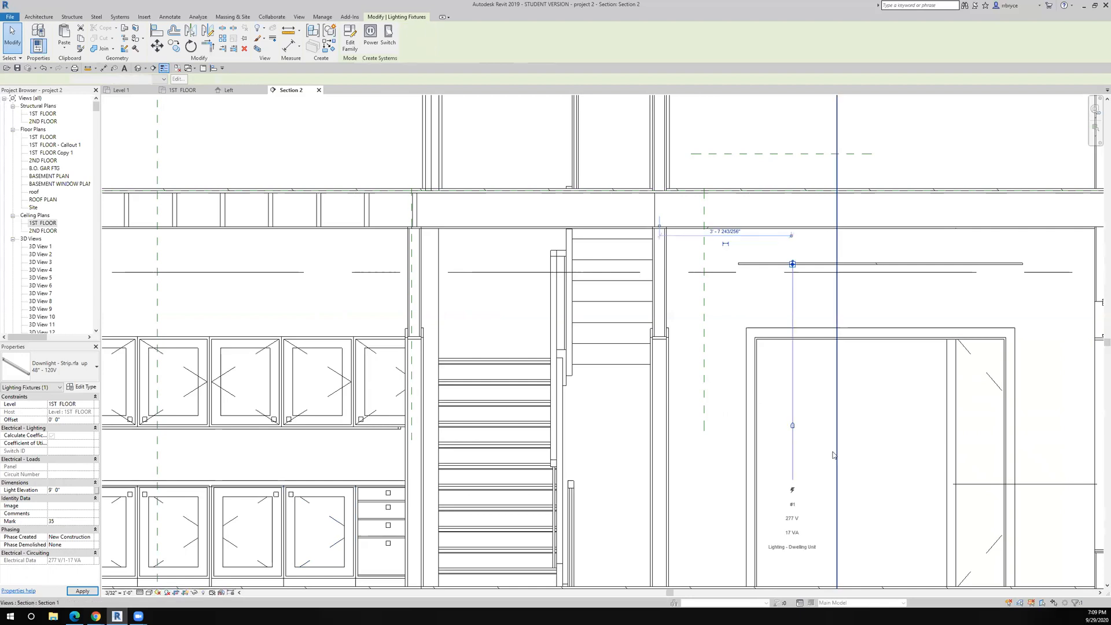
- Delete the other strip downlight, the lower one still hanging in front of the door opening
scroll(814, 427, up, 2)
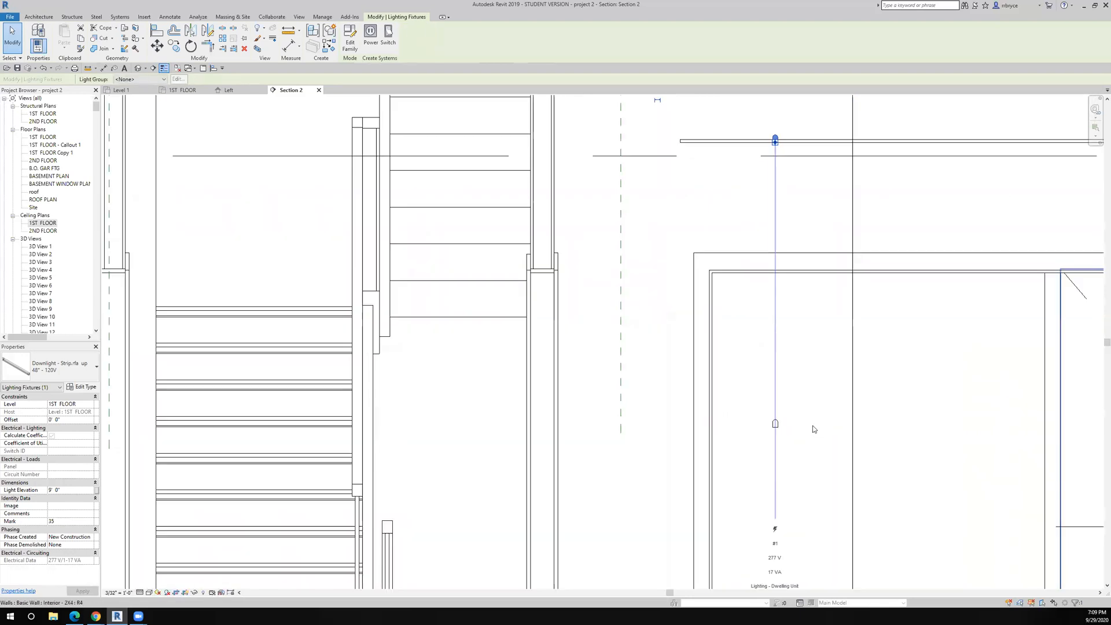
click(793, 427)
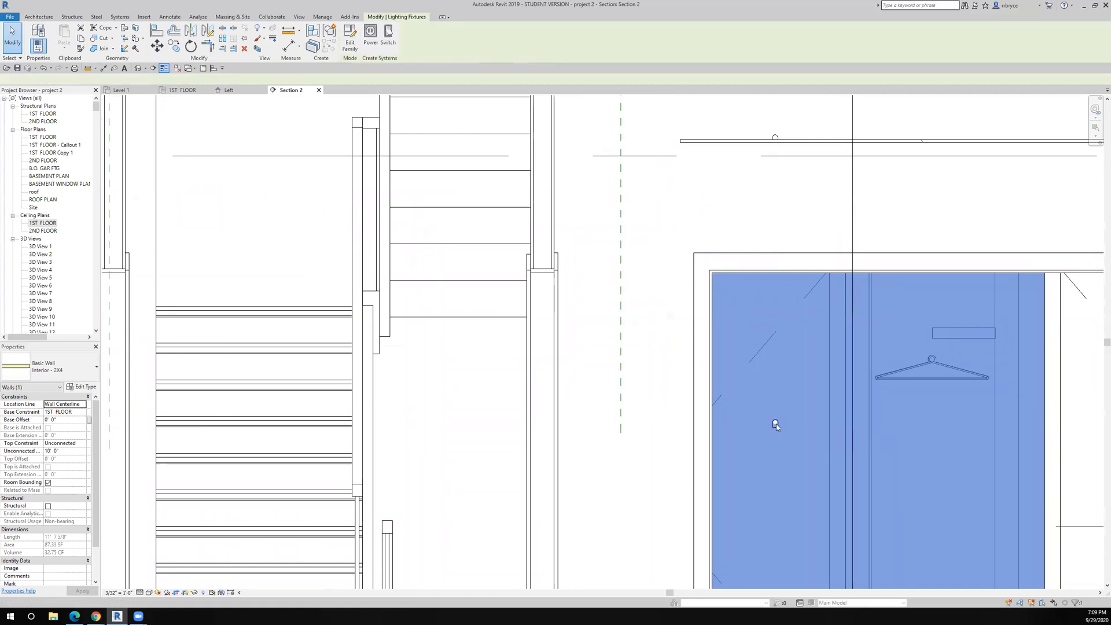
click(776, 423)
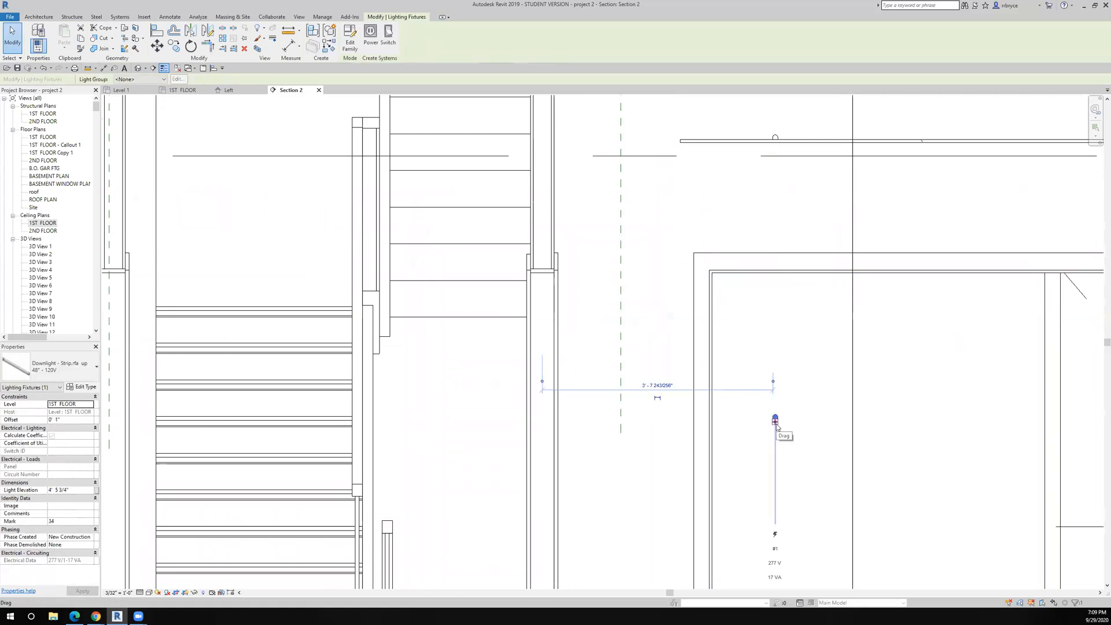
key(Delete)
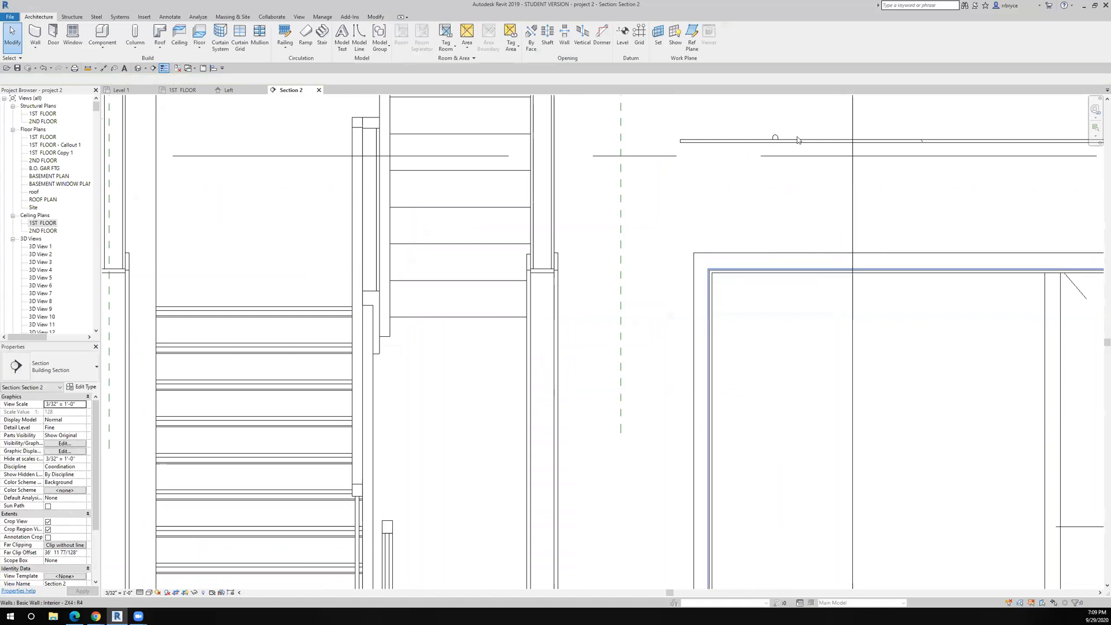
- Set the light elevation of the strip downlight at the dropped ceiling panel to 9' 0 5/8"
scroll(775, 145, up, 5)
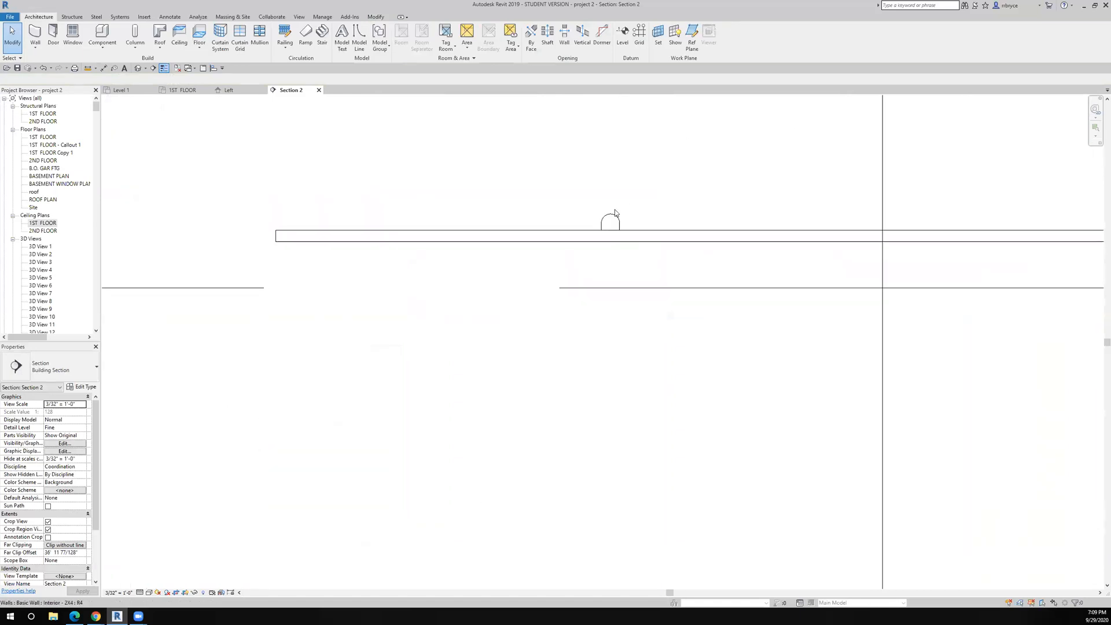
click(612, 224)
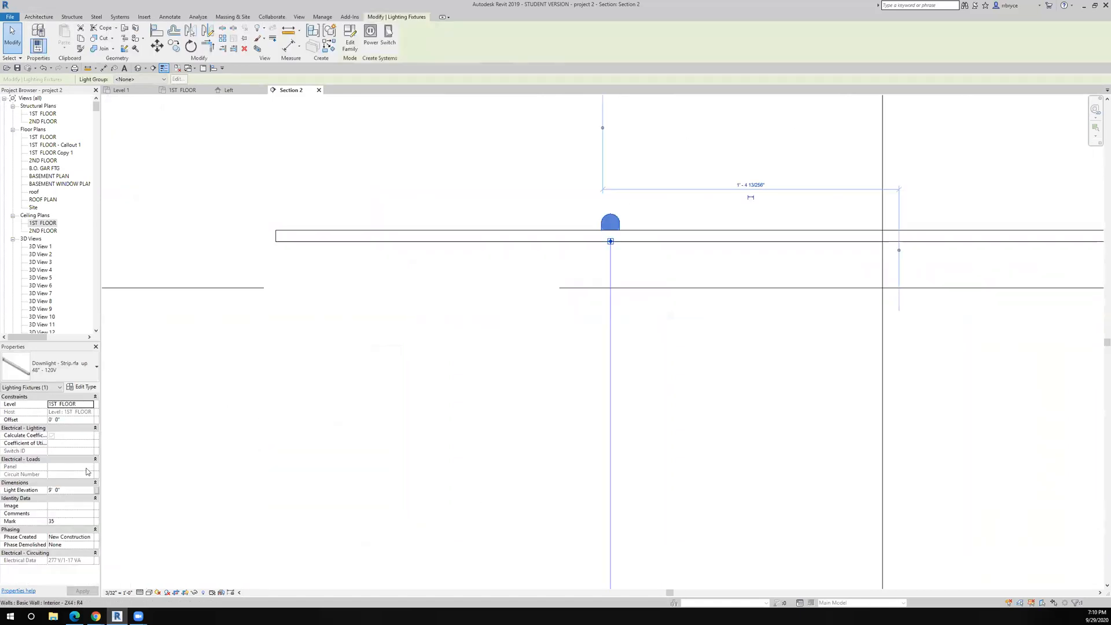
click(69, 490)
double_click(57, 490)
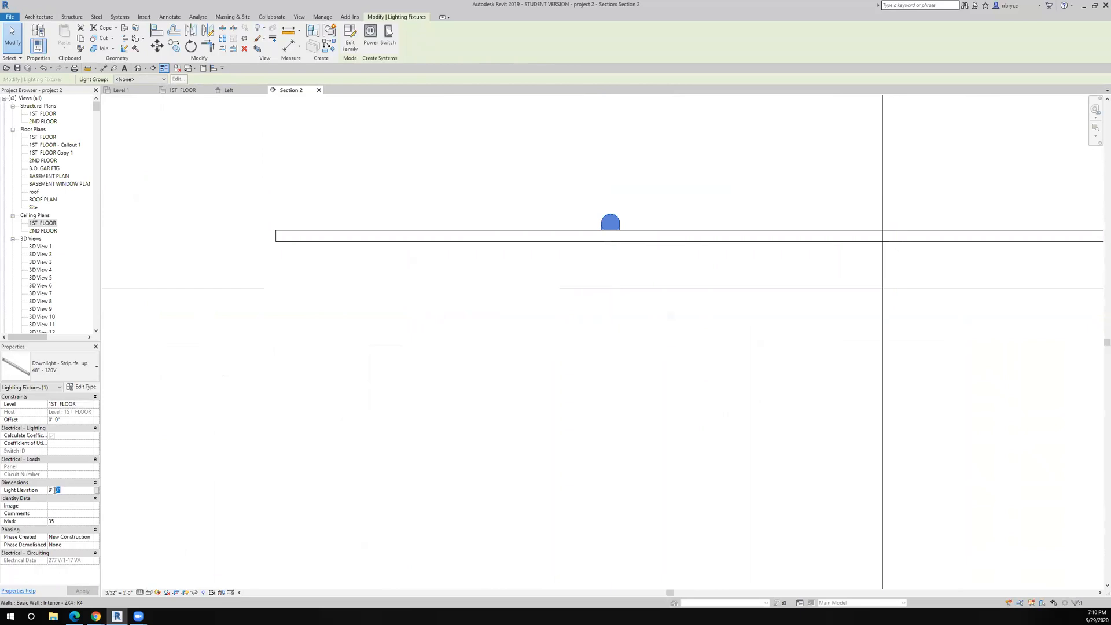
text(5/8)
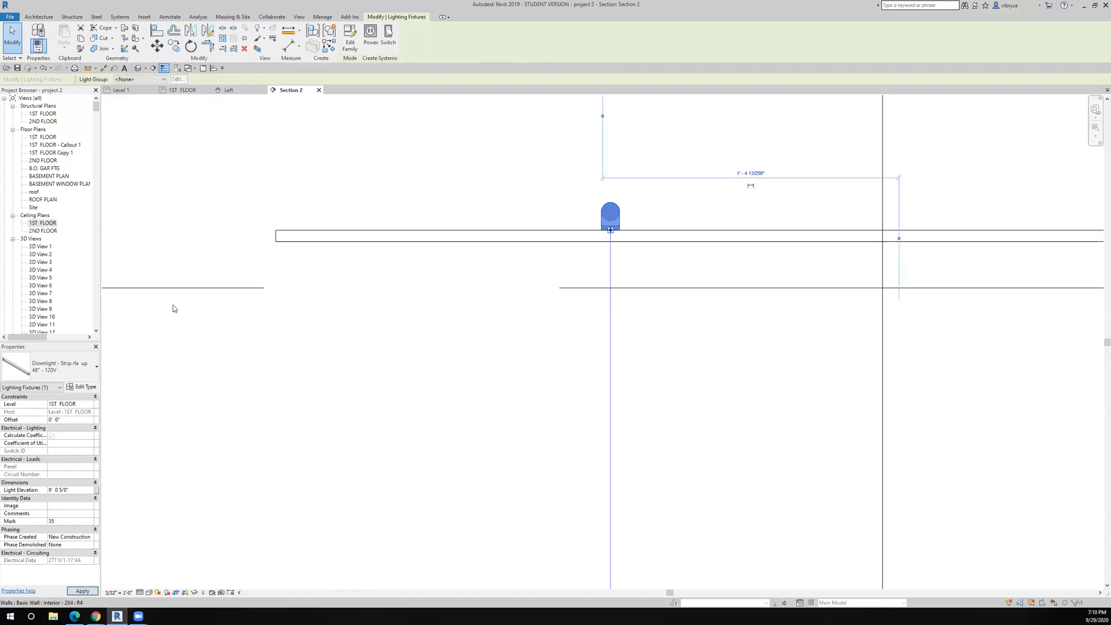
- Nudge the strip downlight along the top of the dropped panel until it sits close to the panel's staircase-side edge
key(Left)
key(Left)
key(Left)
key(Left)
key(Left)
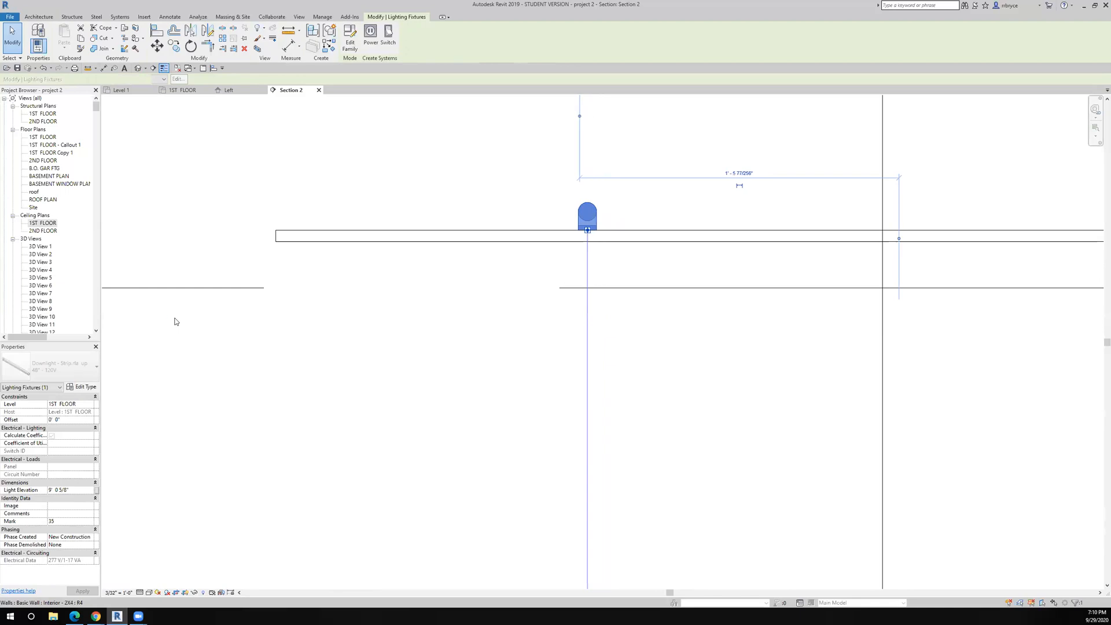
key(Left)
key(Left)
key(Left)
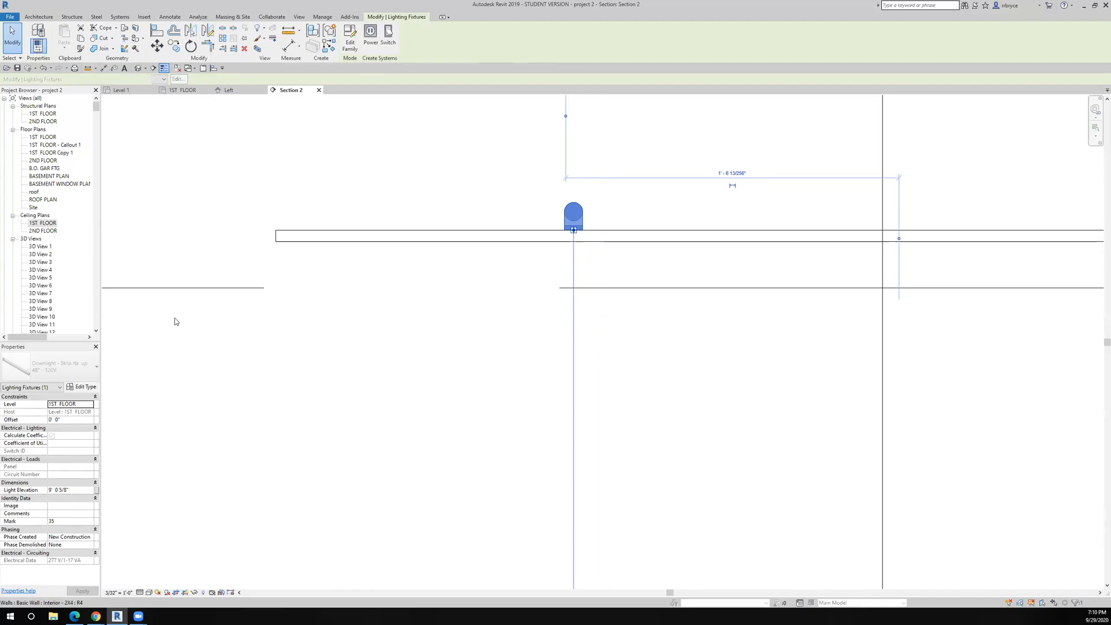
key(Left)
key(Left)
key(Left)
key(Left)
key(Left)
key(Left)
key(Left)
key(Left)
key(Left)
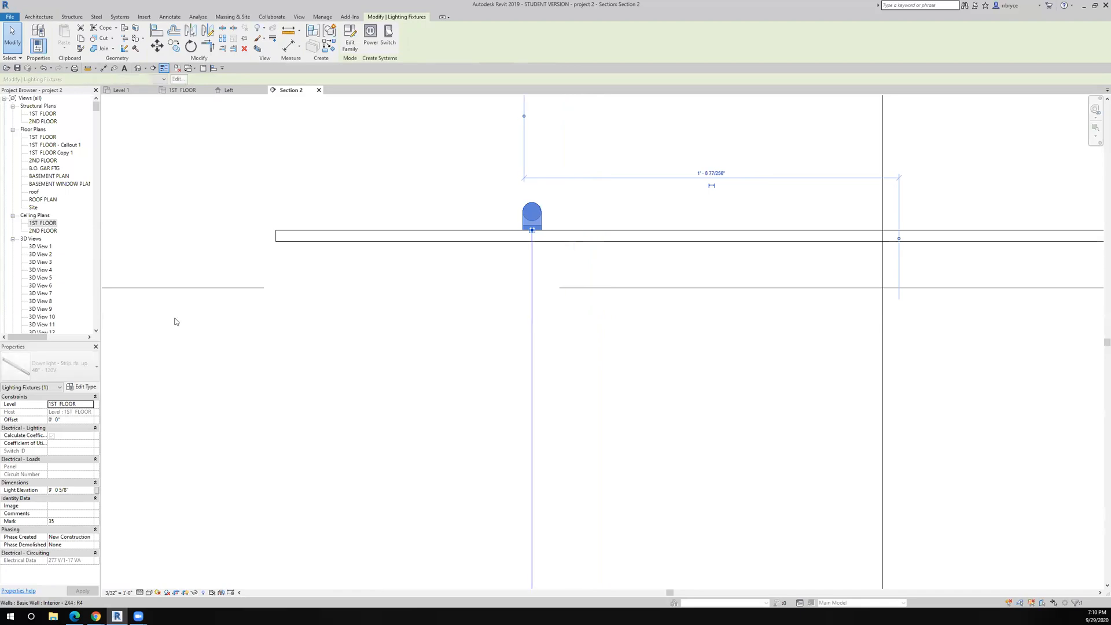
key(Left)
key(Left)
key(Left)
key(Left)
key(Left)
key(Left)
key(Left)
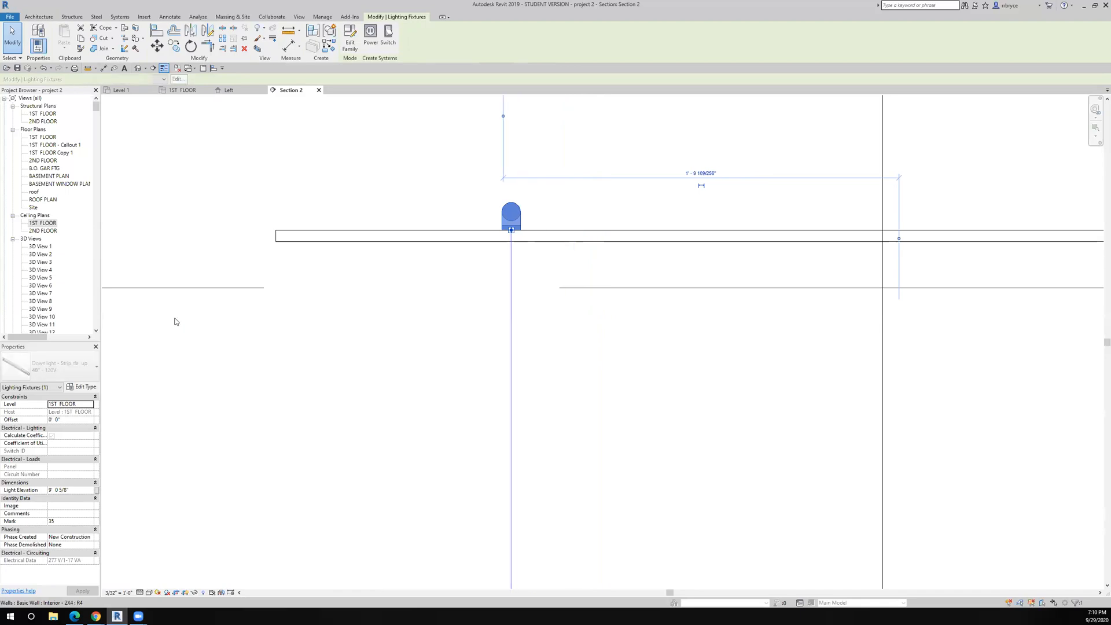
key(Left)
key(Left)
key(Left)
key(Left)
key(Left)
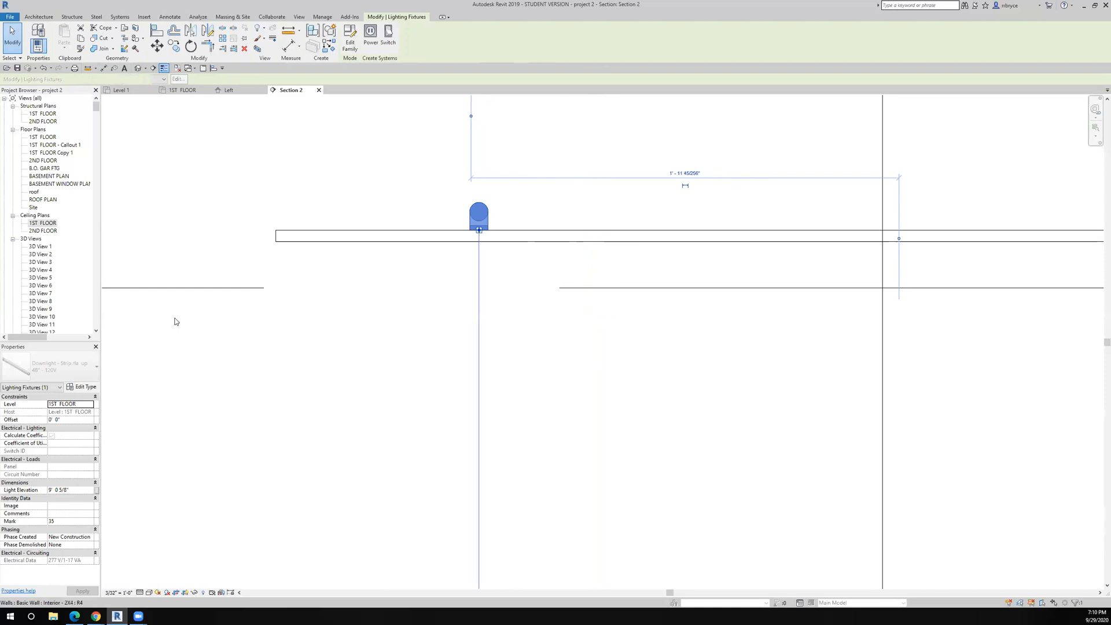
key(Left)
key(Left)
key(Left)
key(Left)
key(Left)
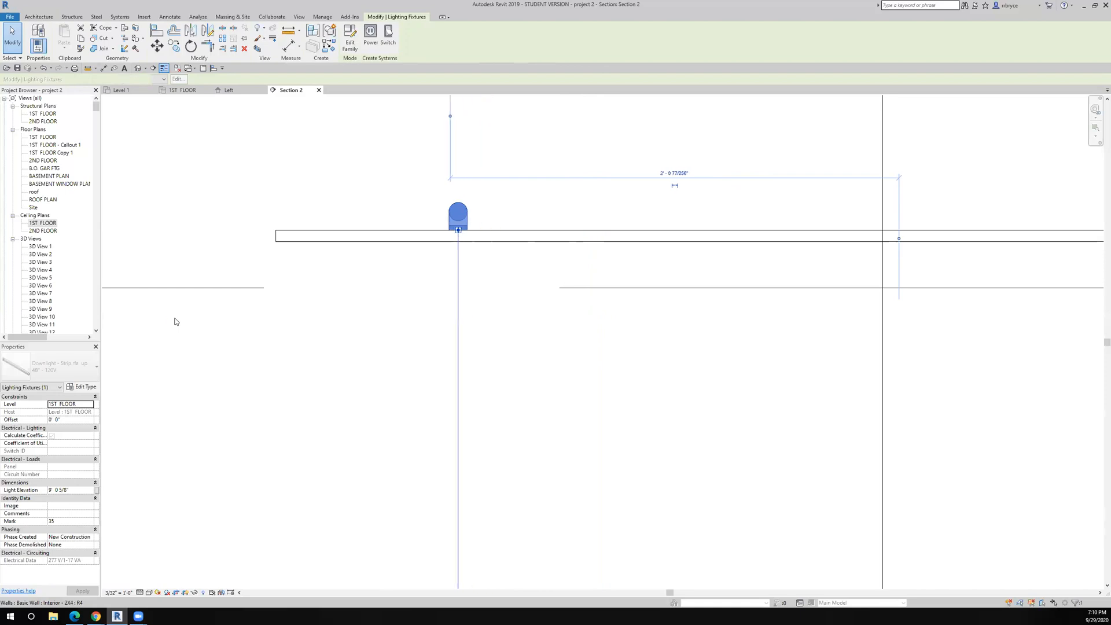
key(Left)
key(Left)
key(Left)
key(Left)
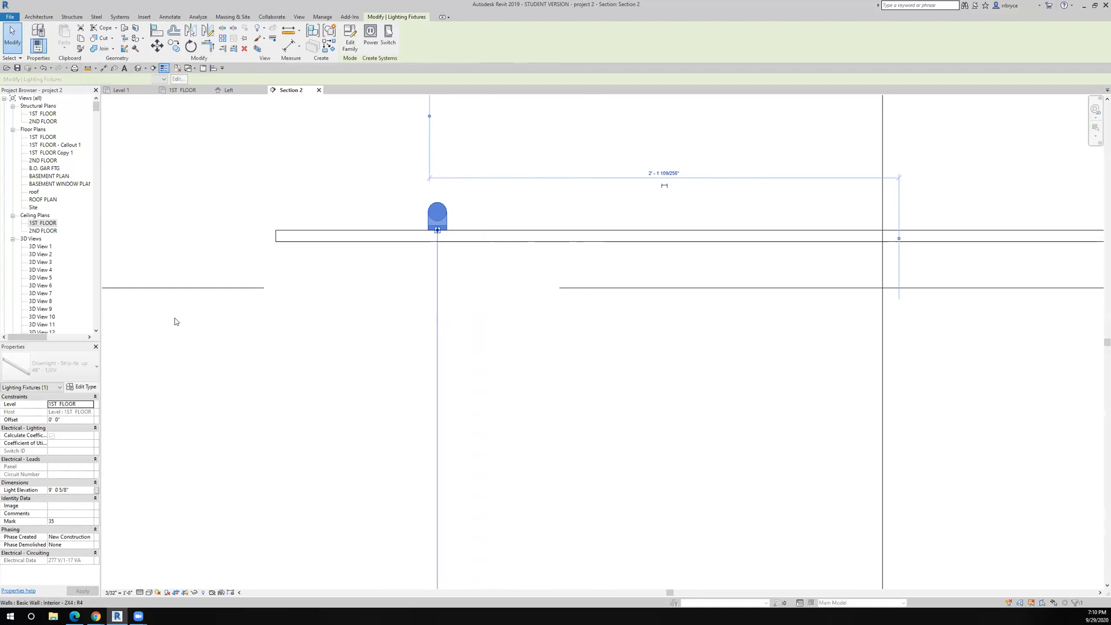
key(Left)
key(Left)
key(Left)
key(Left)
key(Left)
key(Left)
key(Left)
key(Left)
key(Left)
key(Left)
key(Left)
key(Left)
key(Left)
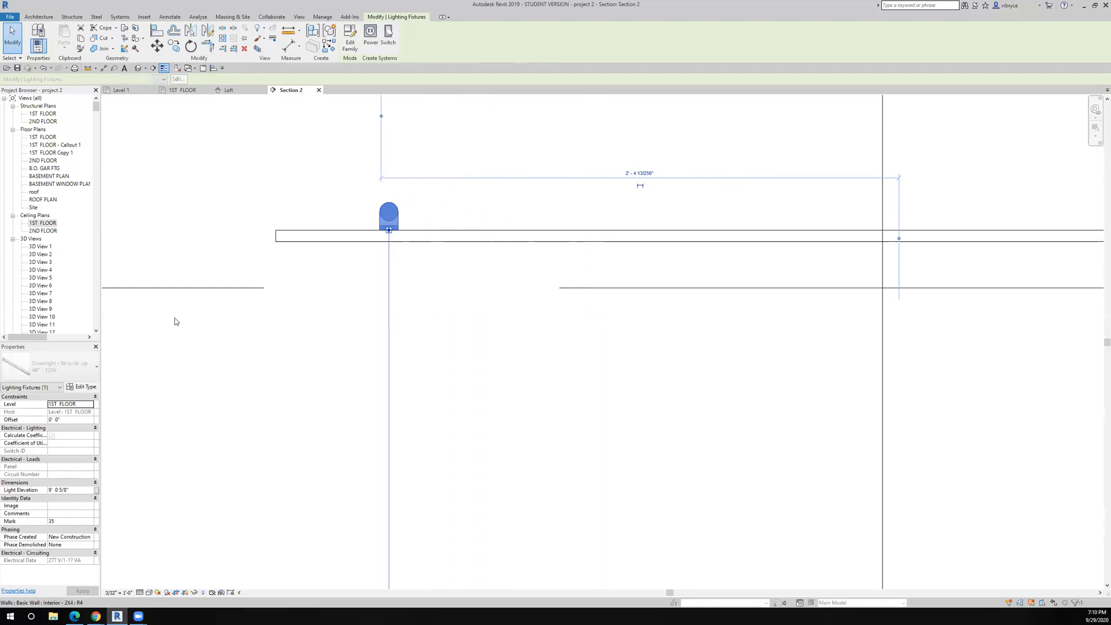
key(Left)
key(Left)
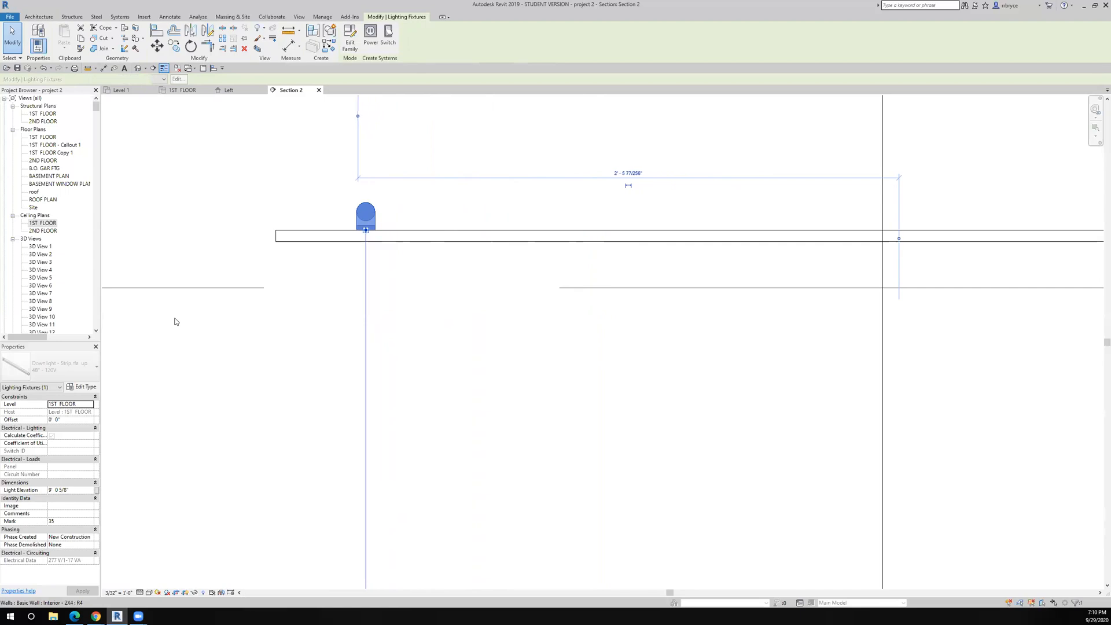
key(Left)
key(Left)
key(Left)
key(Left)
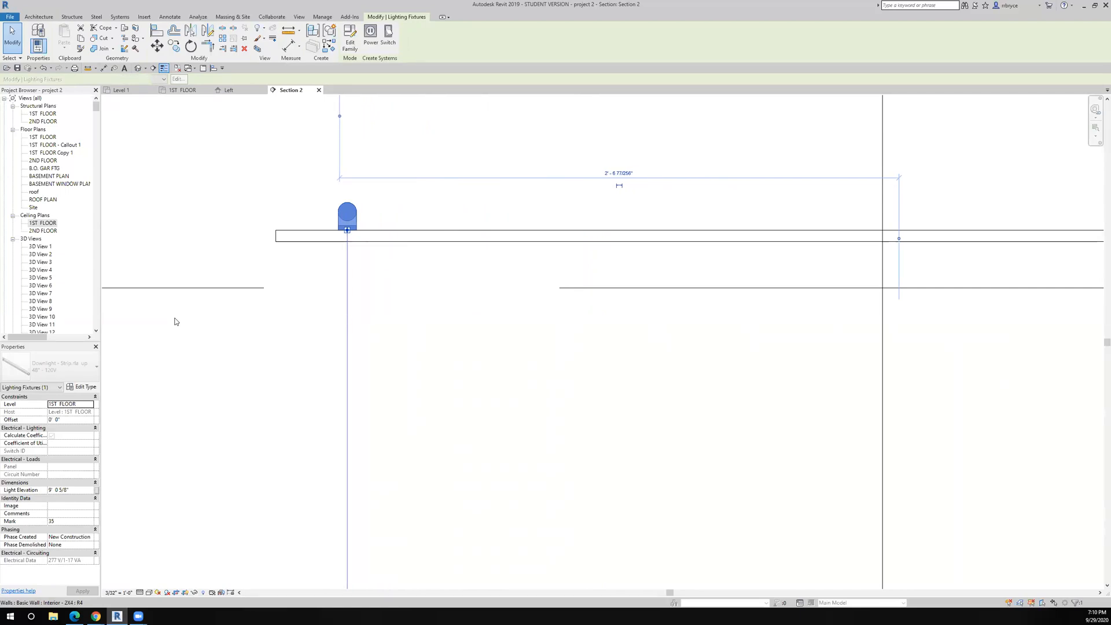
- Mirror the strip downlight about the vertical centre of the door opening to place a copy near the panel's opposite edge
scroll(139, 307, down, 4)
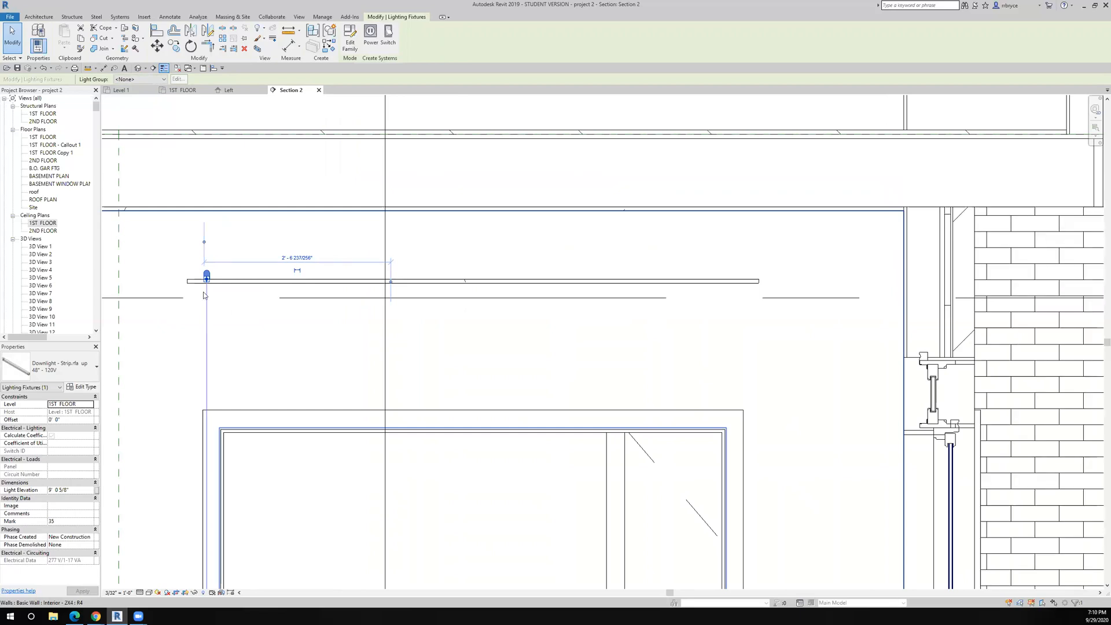
click(191, 30)
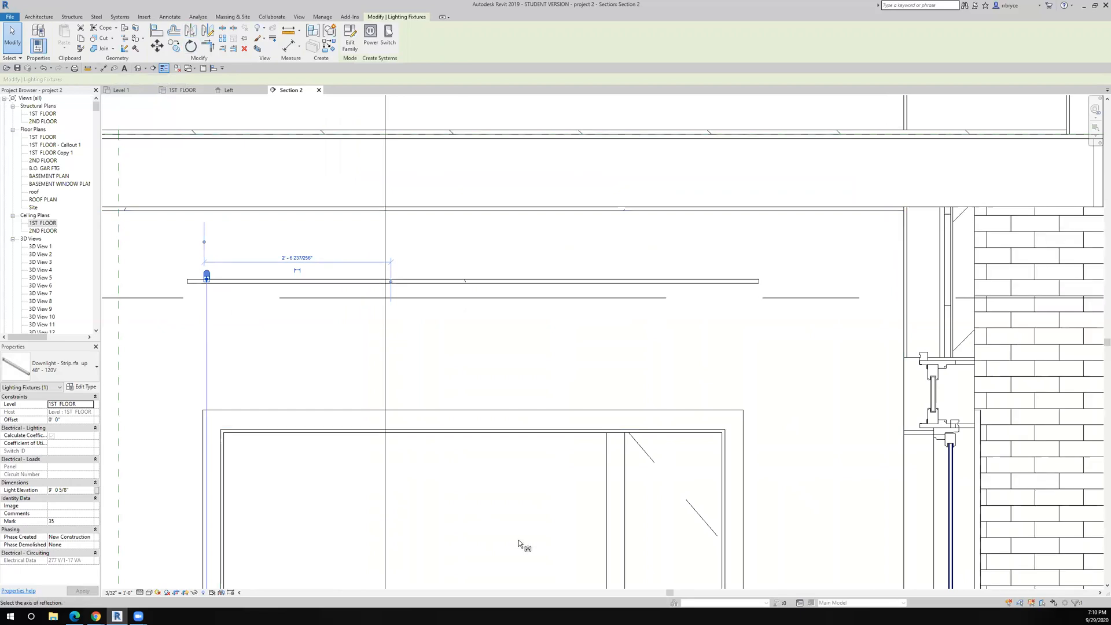
click(472, 489)
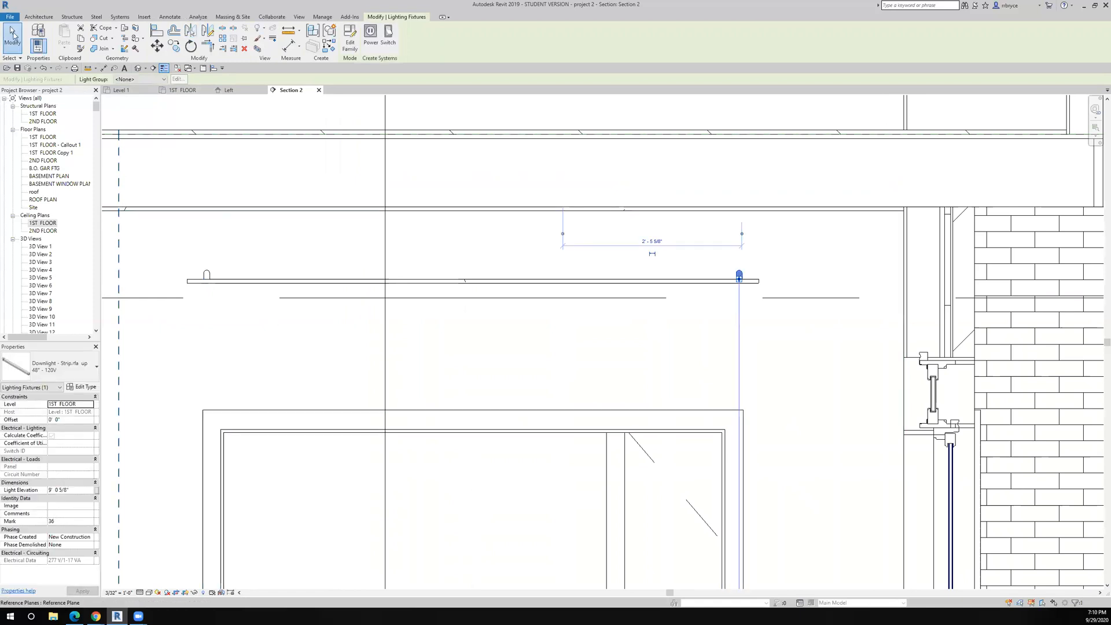
click(13, 35)
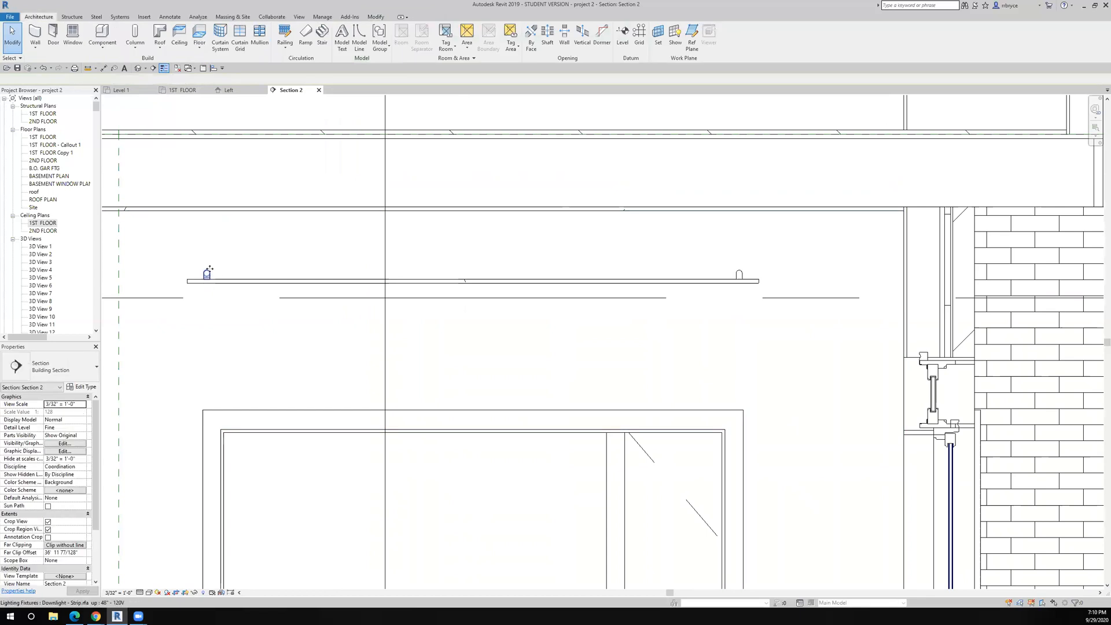
- Change the strip downlight near the staircase-side edge to the 11' - 120V type and delete its mirrored copy
click(209, 273)
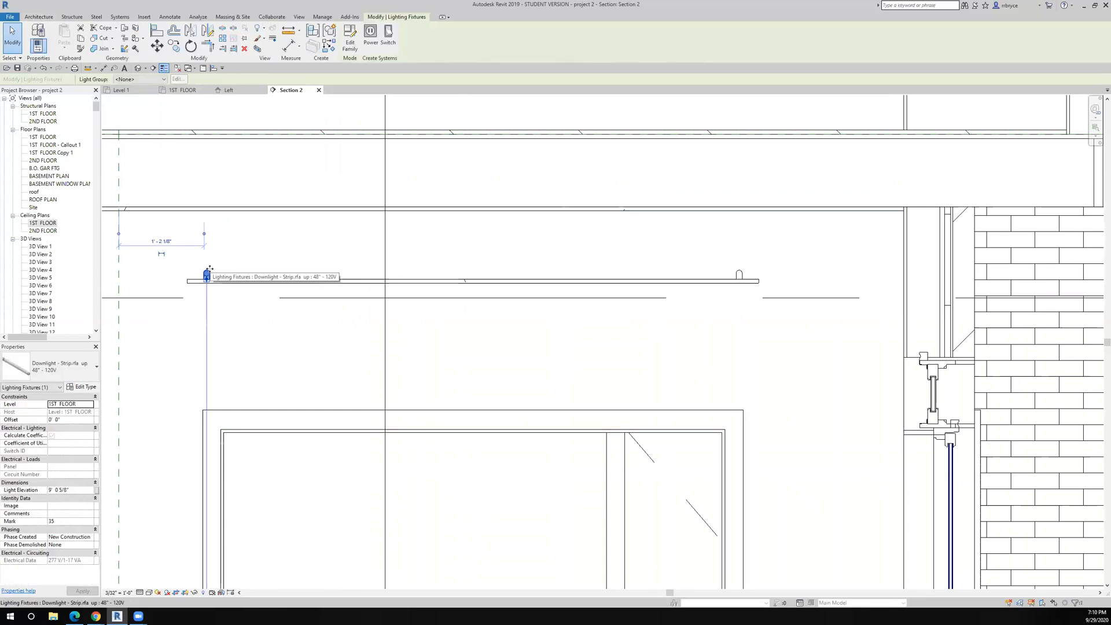
click(74, 372)
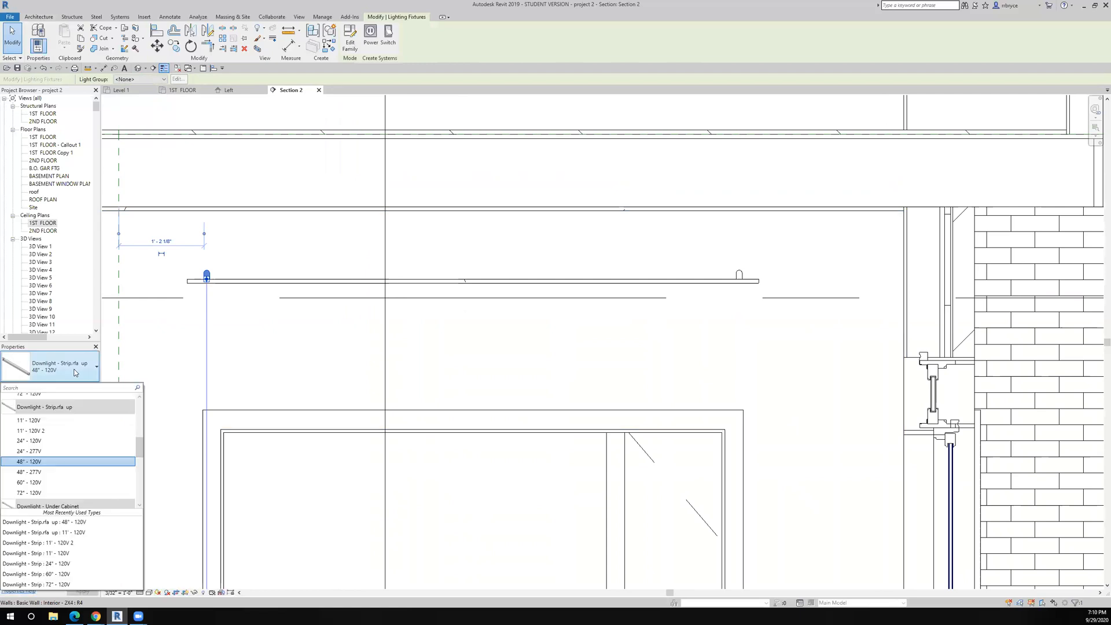
click(62, 428)
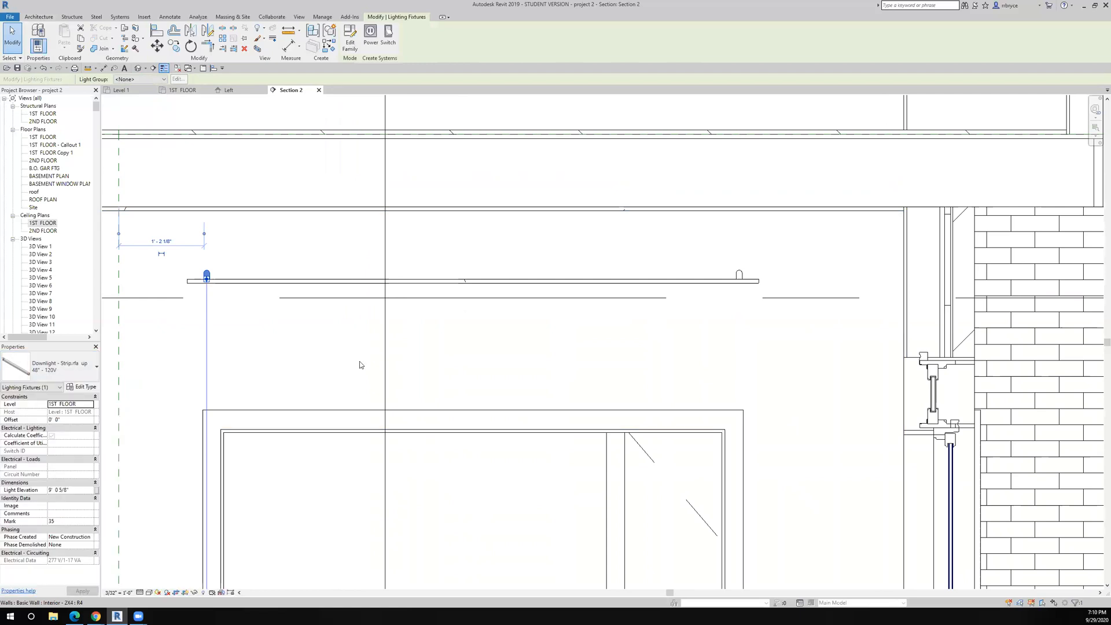
click(739, 275)
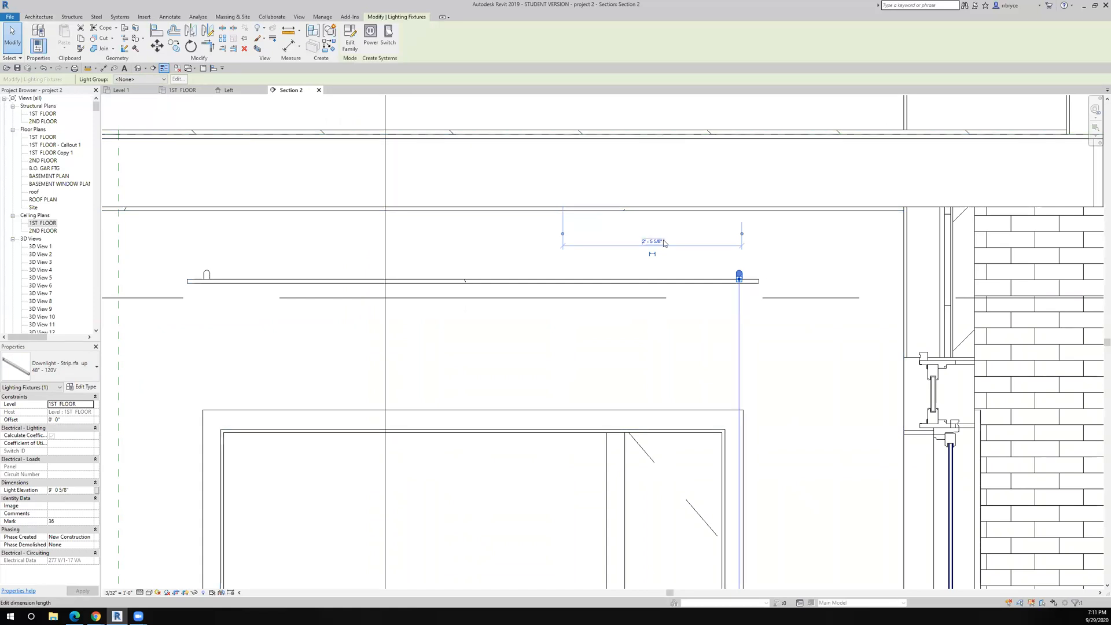
key(Escape)
- Open Section 1 from the section line that crosses the dropped-ceiling room
scroll(513, 279, down, 4)
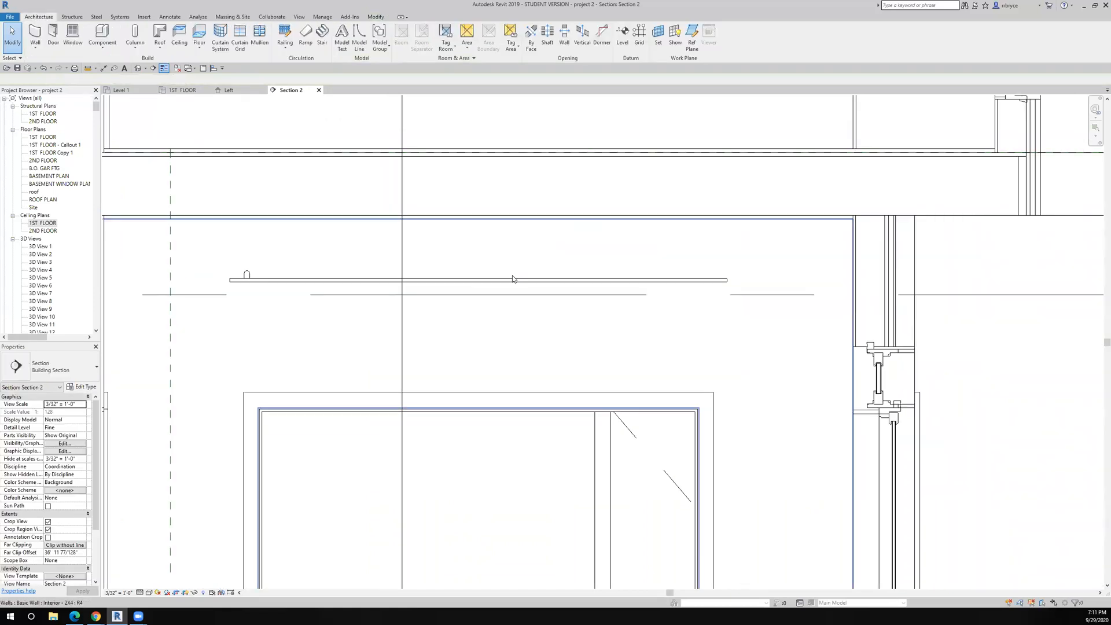
scroll(513, 279, down, 8)
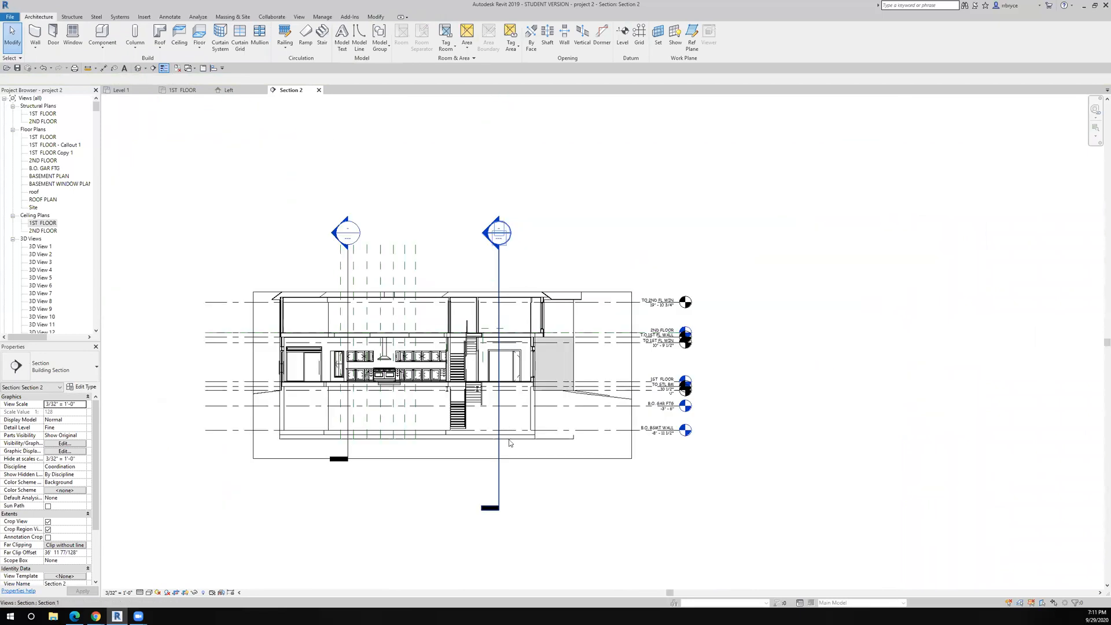
scroll(491, 457, up, 5)
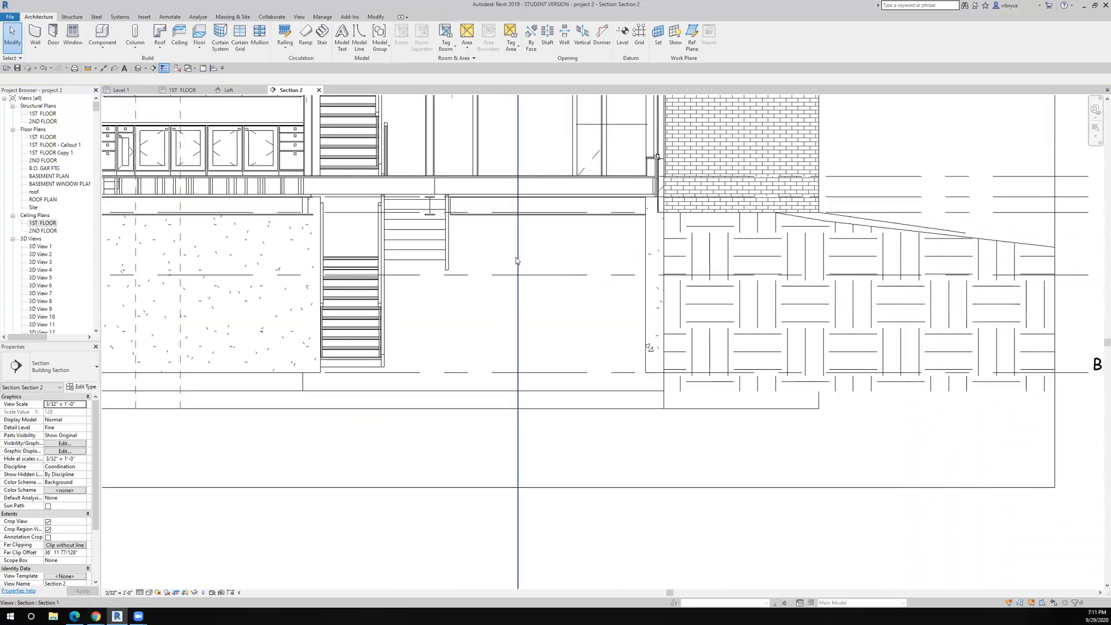
right_click(517, 261)
click(533, 308)
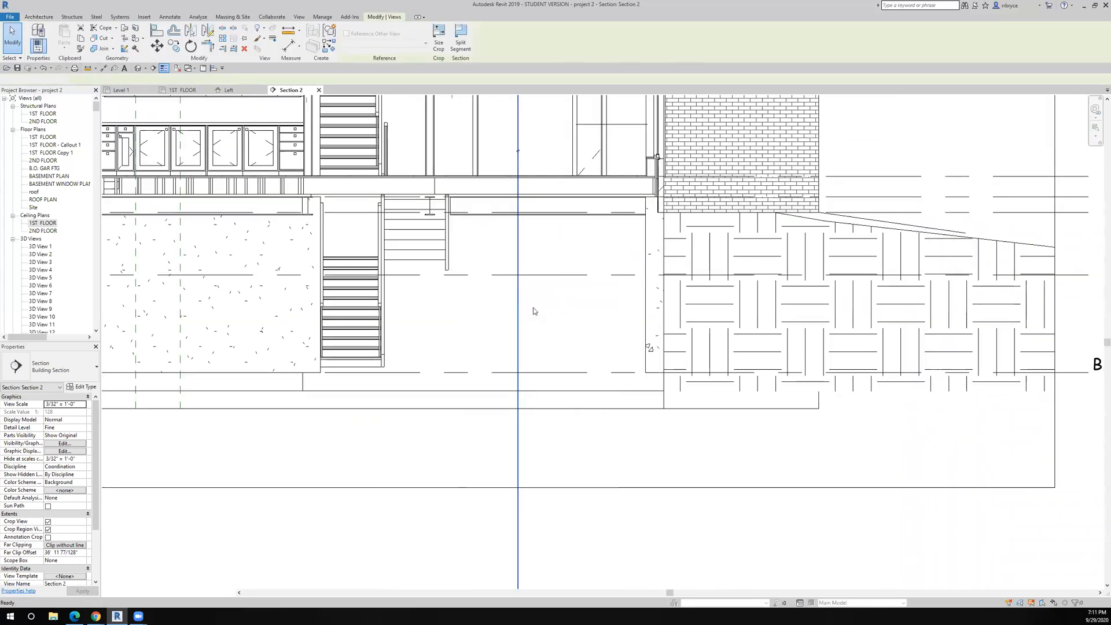
- Move the 11' strip downlight horizontally onto the dropped panel, ending about 2' 11" from the room's wall
scroll(614, 350, up, 5)
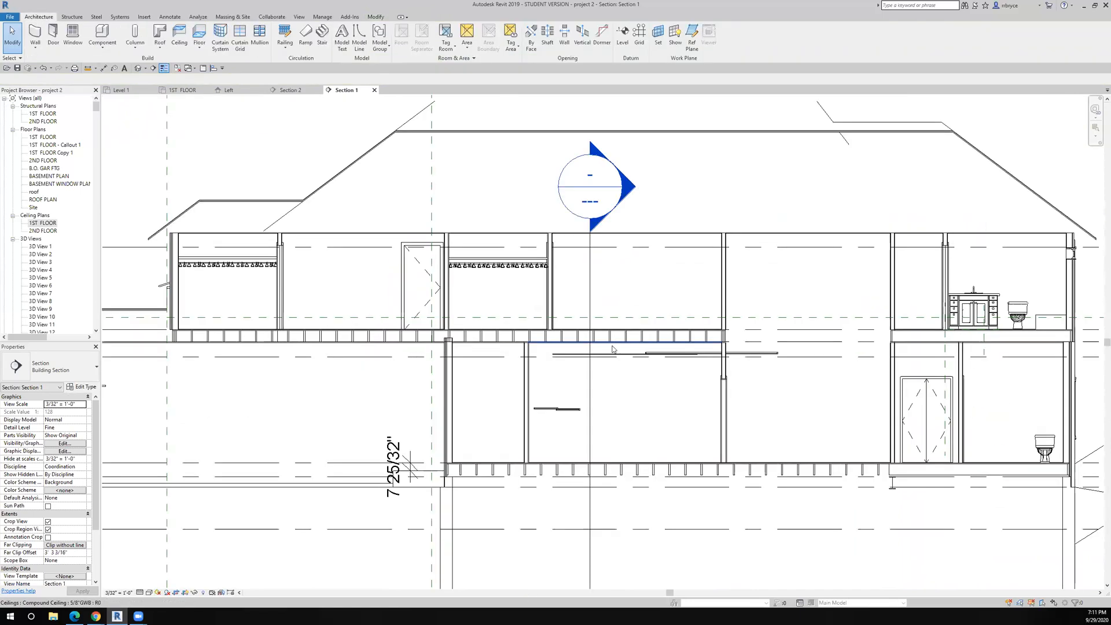
scroll(613, 349, up, 3)
click(778, 376)
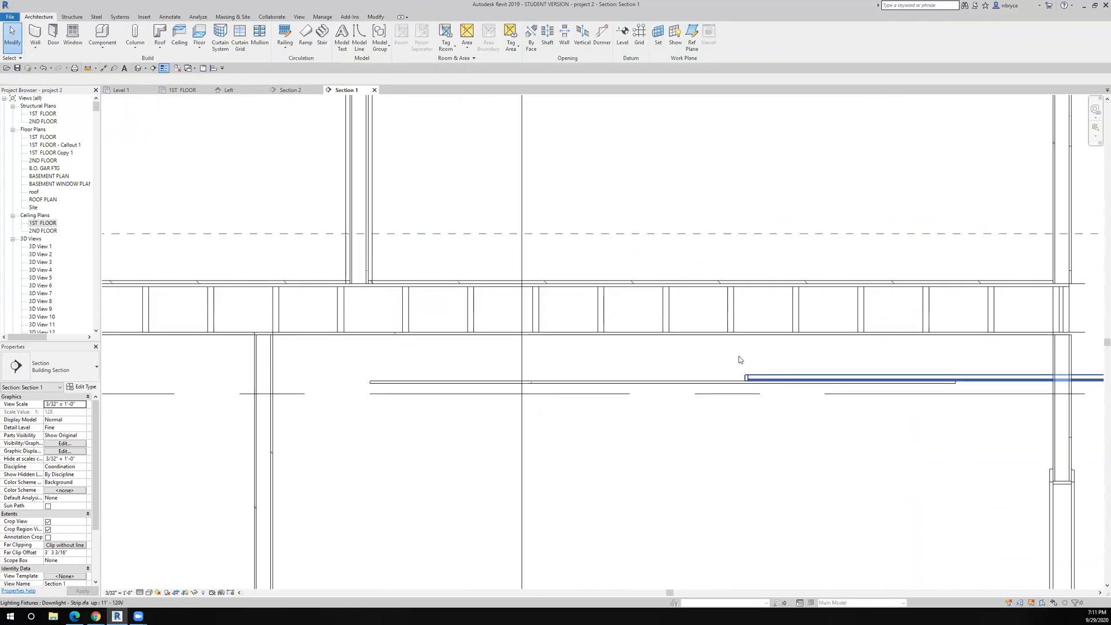
key(m)
key(v)
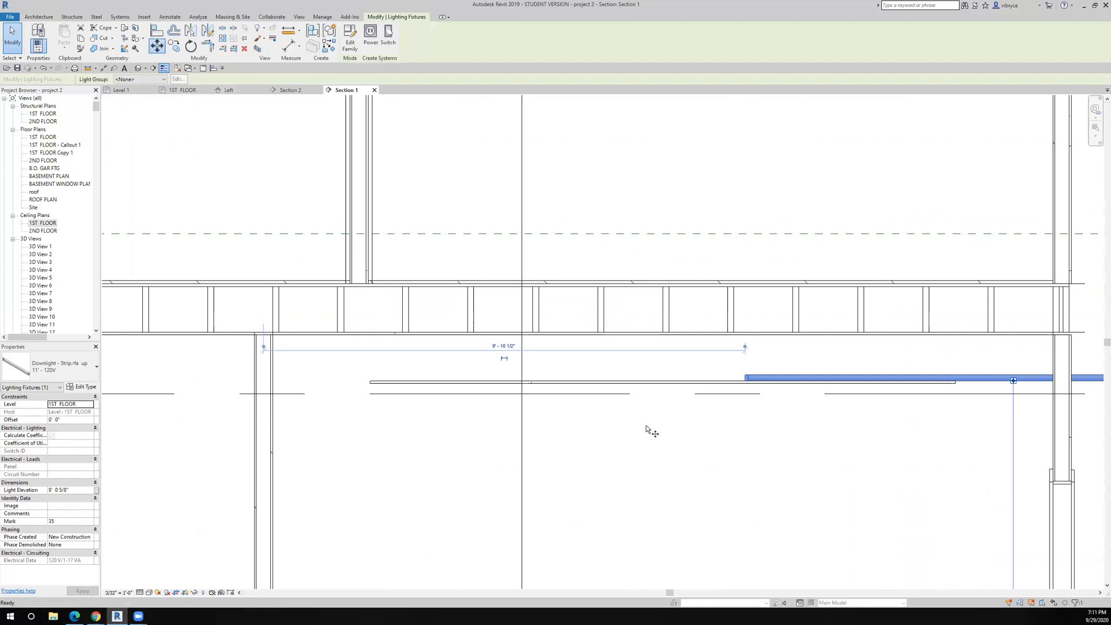
click(731, 433)
click(396, 423)
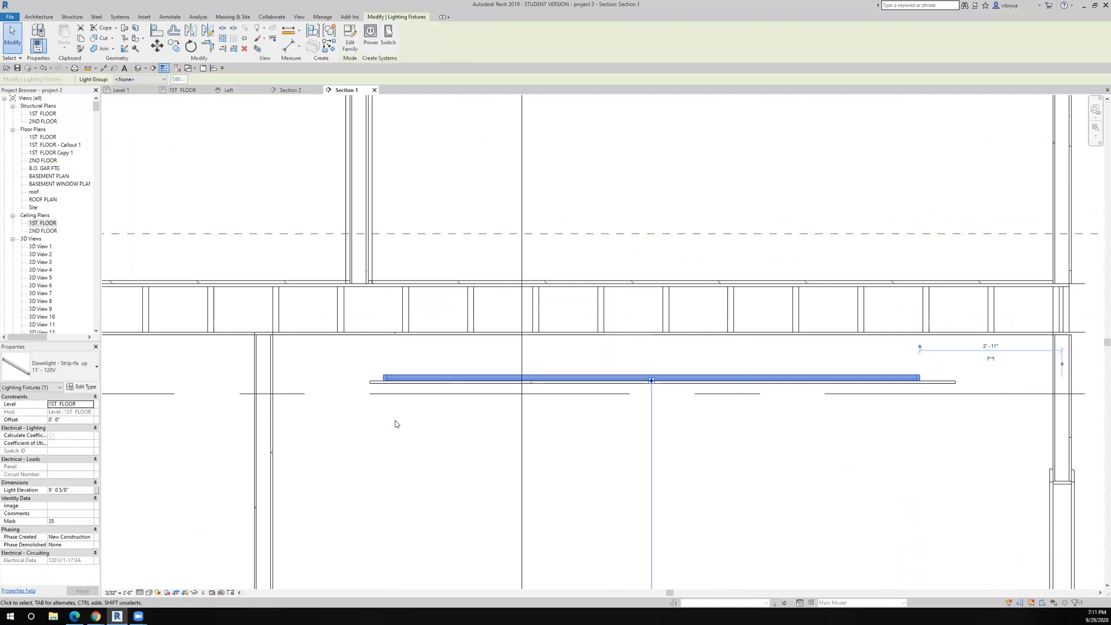
- Nudge the 11' strip downlight horizontally along the dropped panel so it ends about 2' 9" from the room's wall
key(Right)
key(Right)
key(Right)
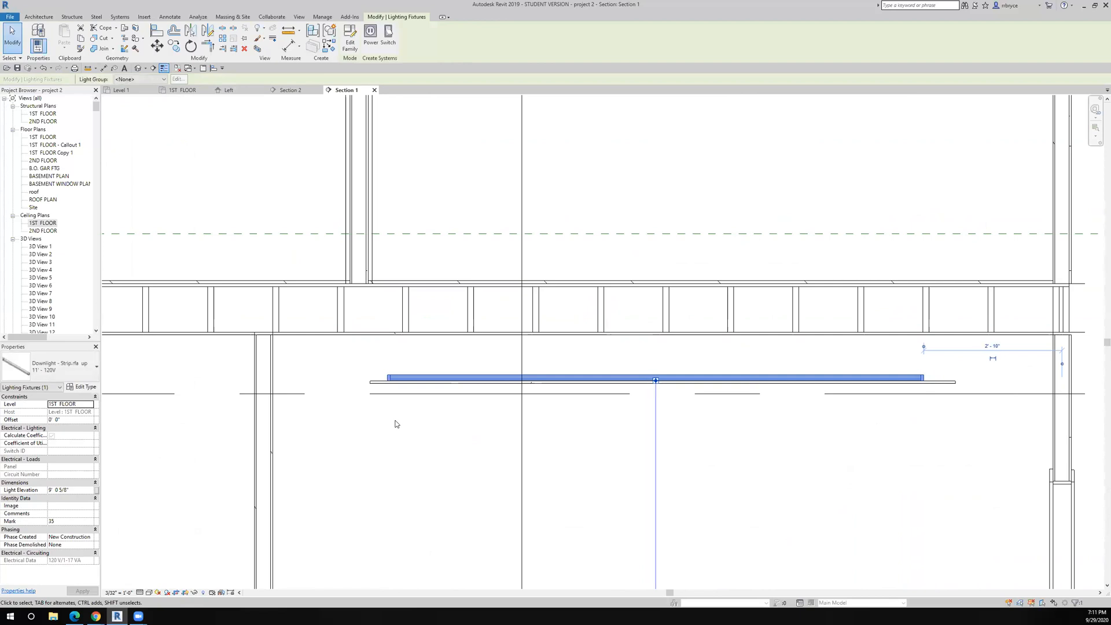
key(Right)
key(Right)
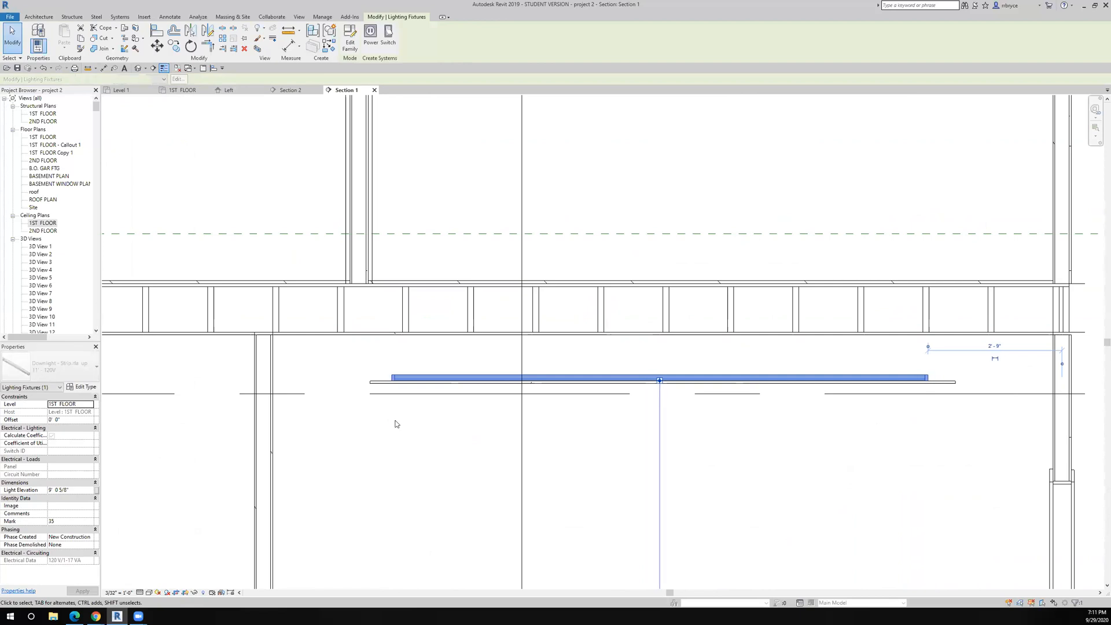
- Open Section 2 from its section line and examine how the strip downlights sit on the dropped panel
scroll(397, 424, down, 5)
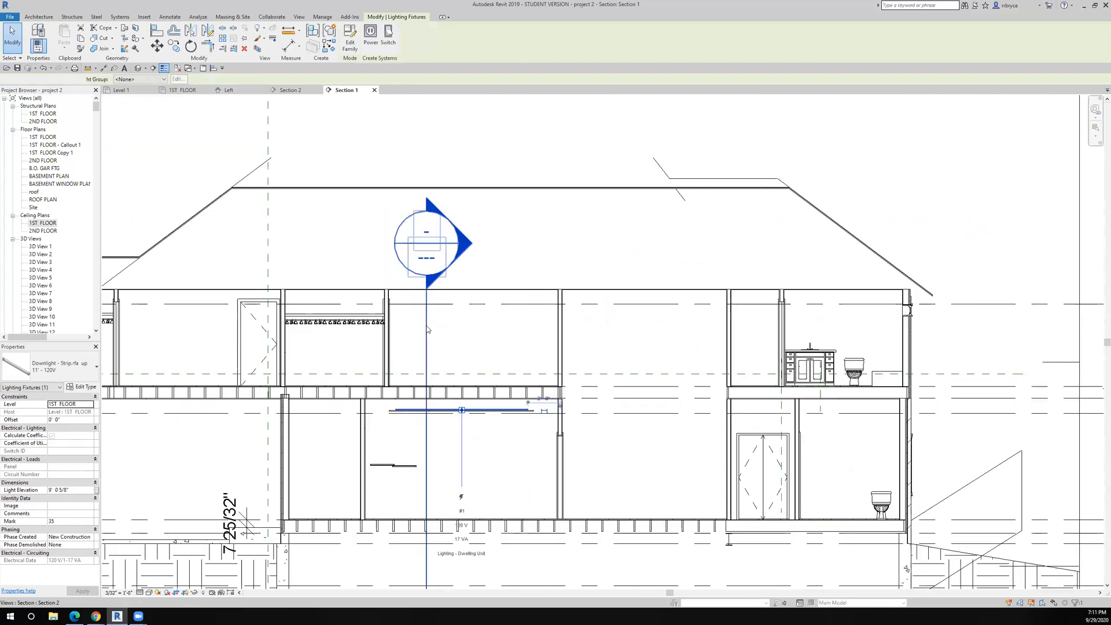
right_click(426, 325)
click(454, 375)
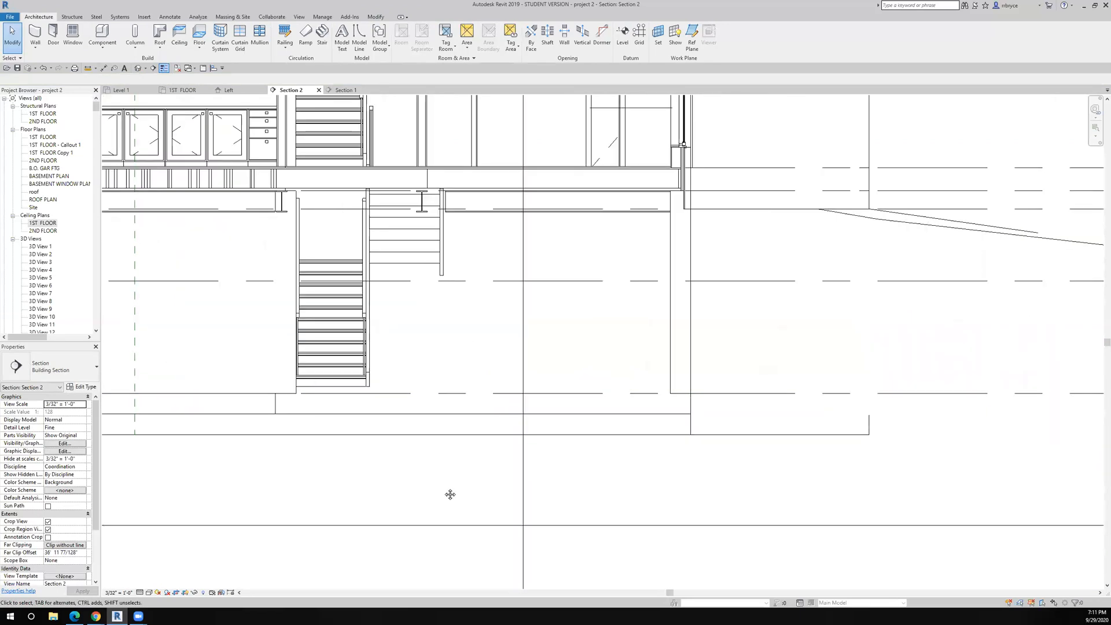
middle_drag(502, 246, 451, 495)
scroll(417, 237, up, 5)
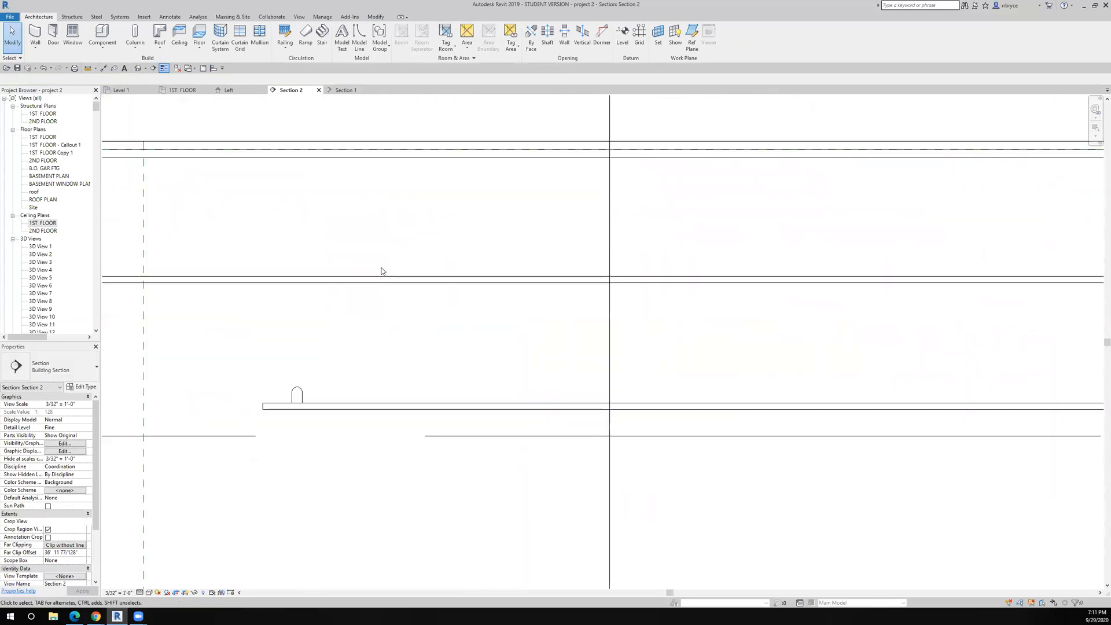
click(297, 395)
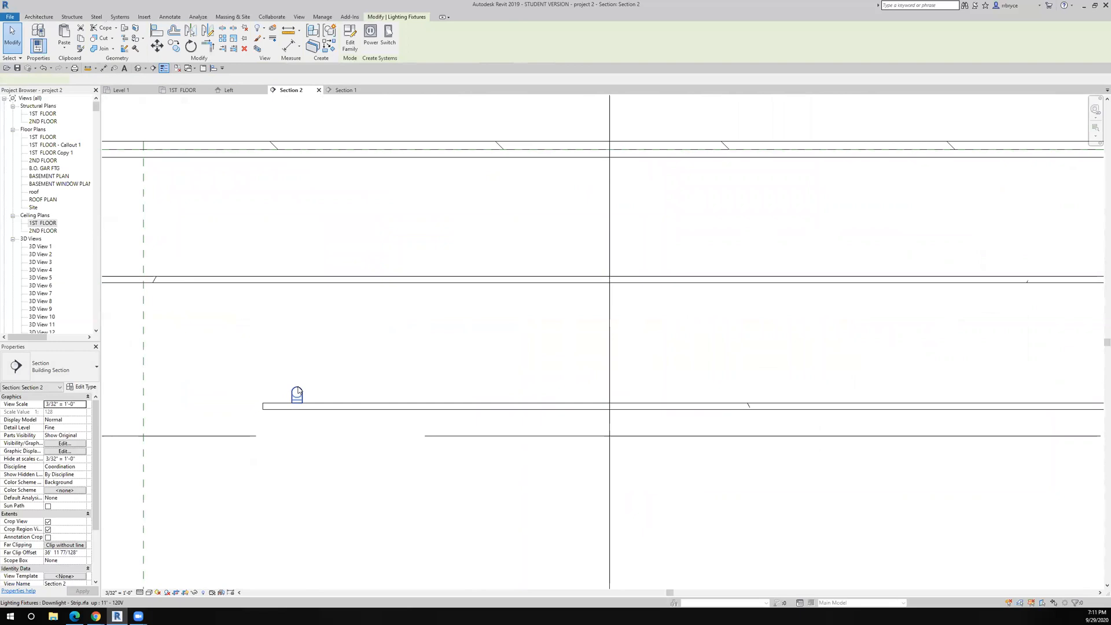
scroll(571, 372, down, 5)
click(592, 450)
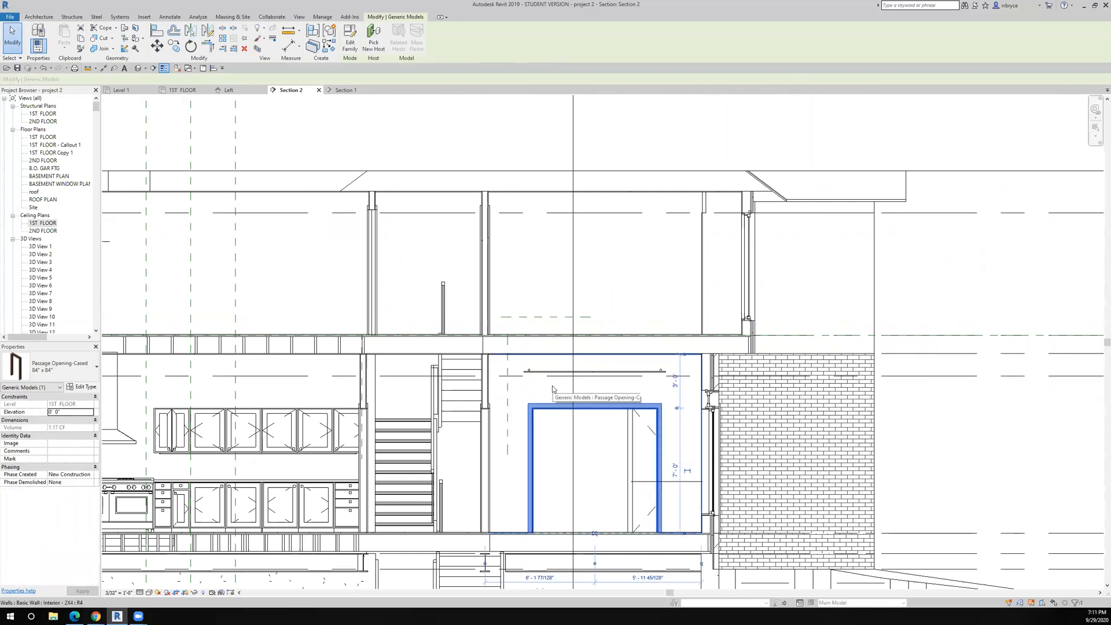
scroll(552, 386, up, 3)
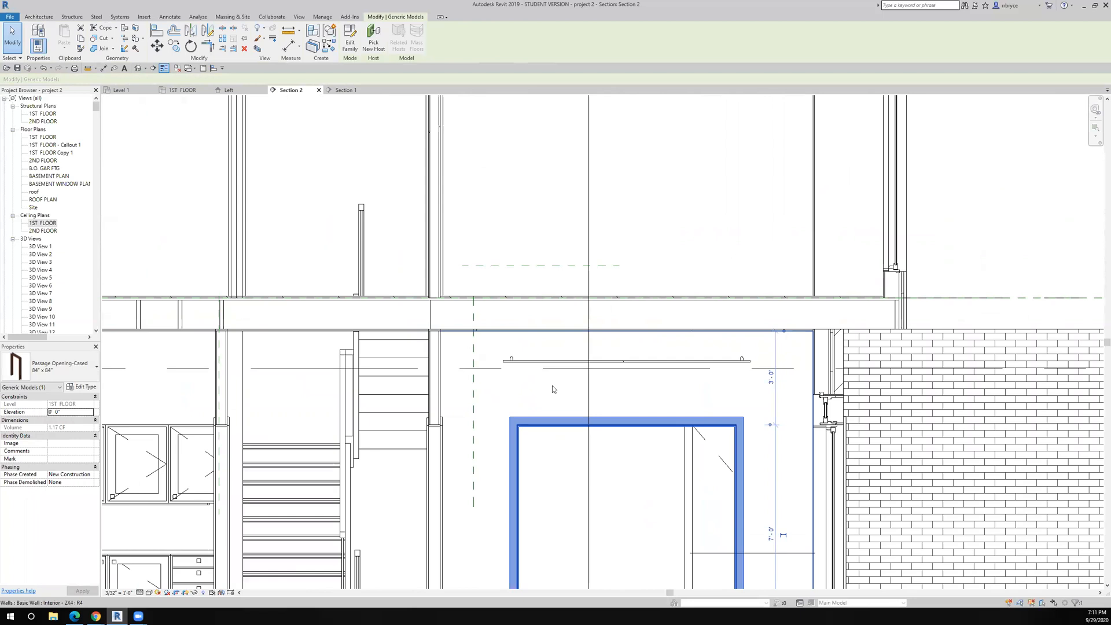
scroll(553, 388, down, 3)
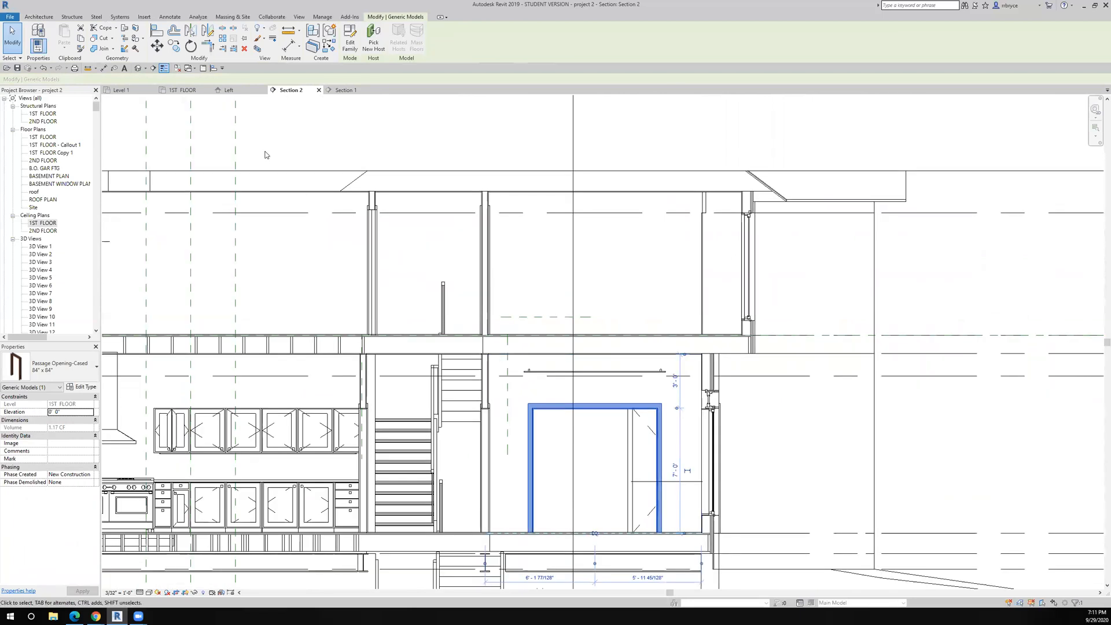
- In the first-floor ceiling plan, place a 48" - 120V strip downlight in the dropped-ceiling room with its light elevation set to 9' 0 5/8"
click(41, 223)
double_click(41, 224)
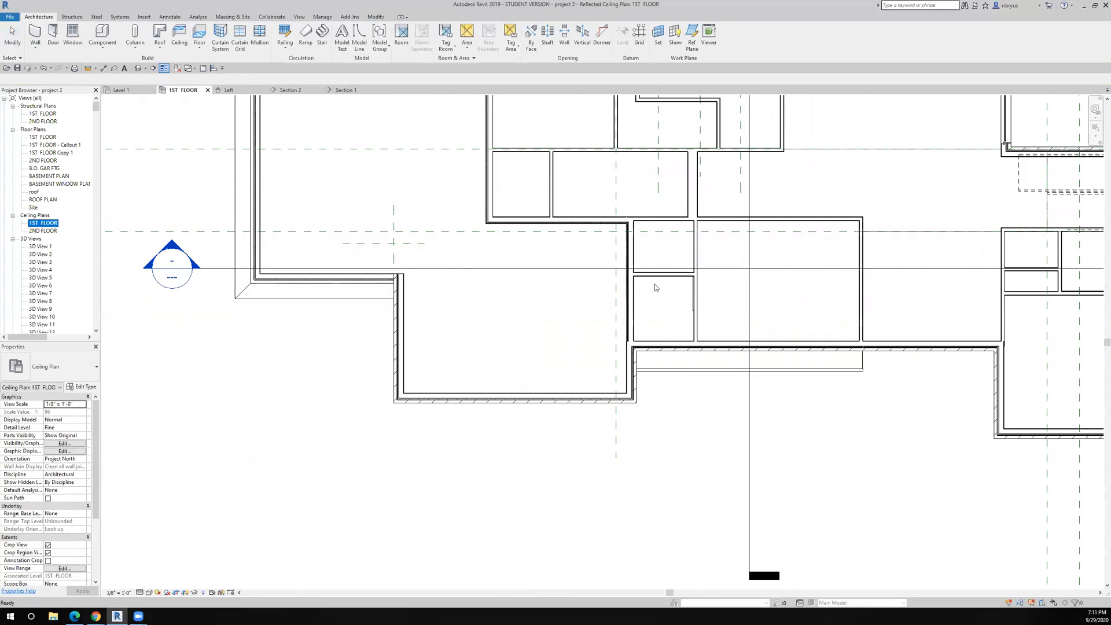
click(102, 34)
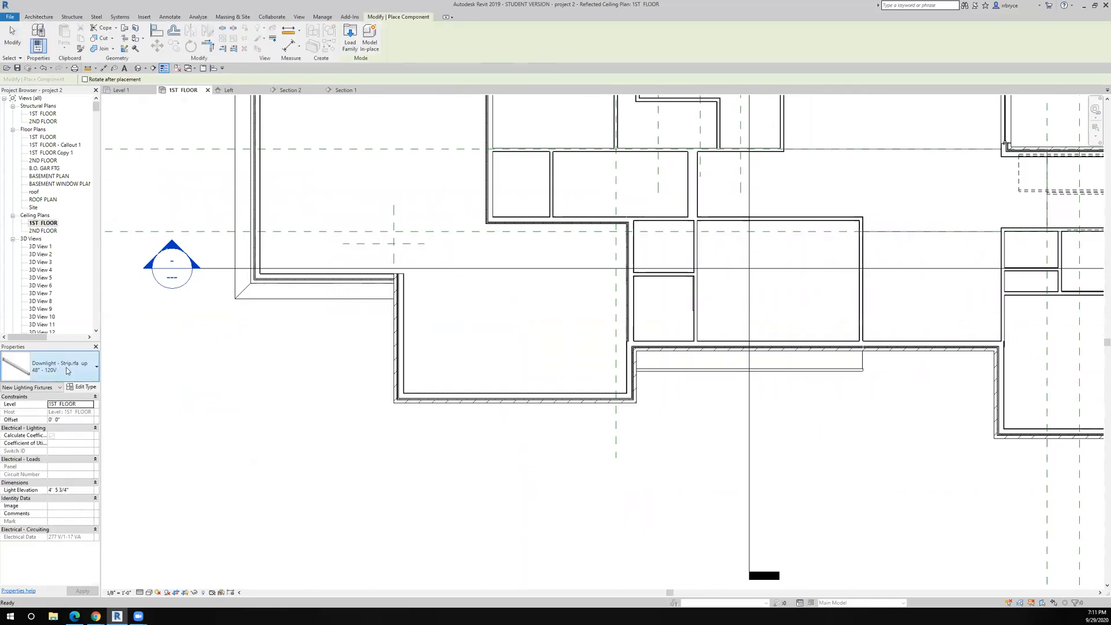
click(76, 490)
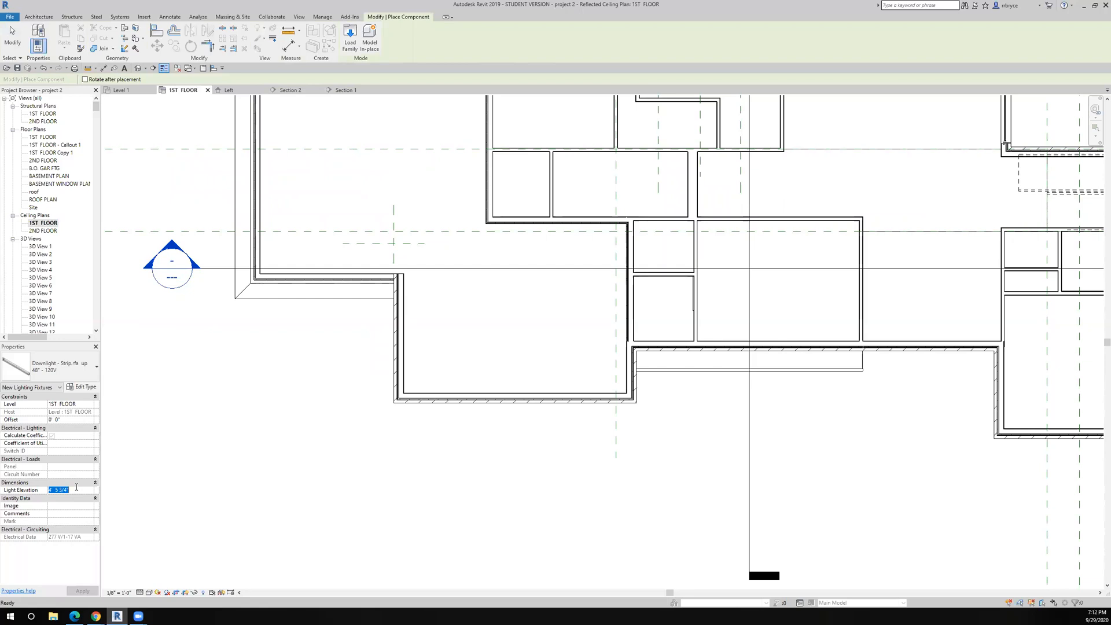
text(9' 5/8)
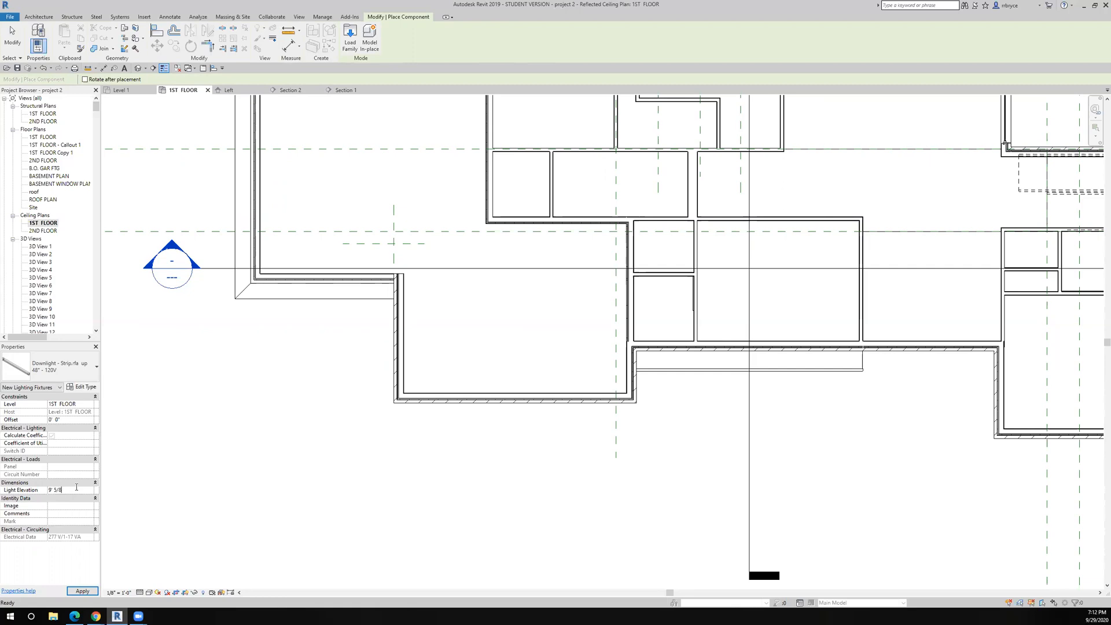
key(Return)
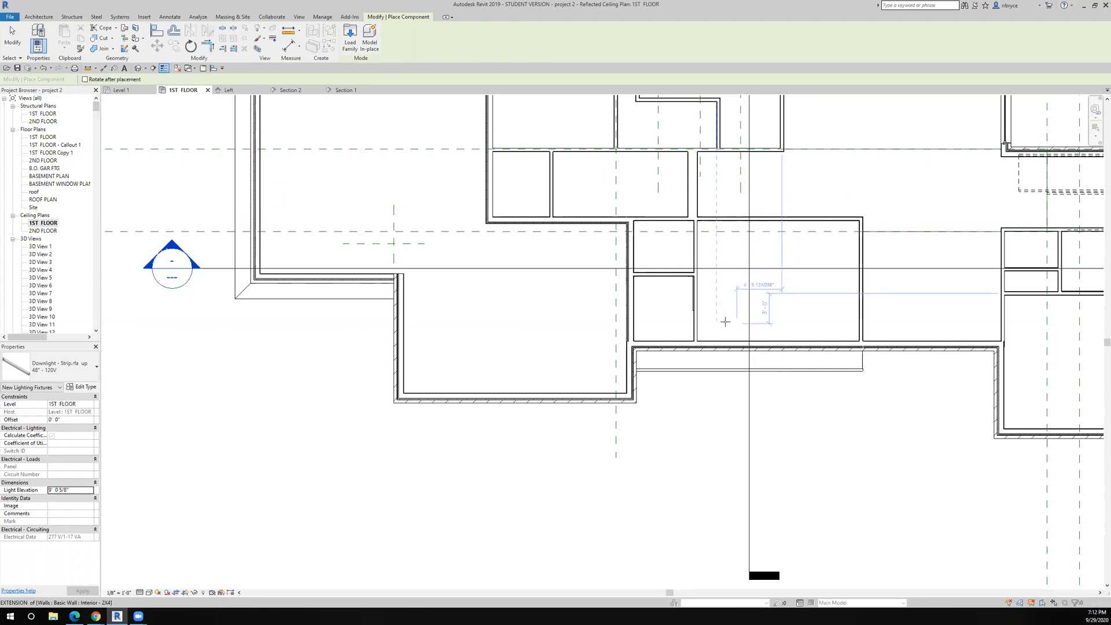
click(725, 322)
key(Escape)
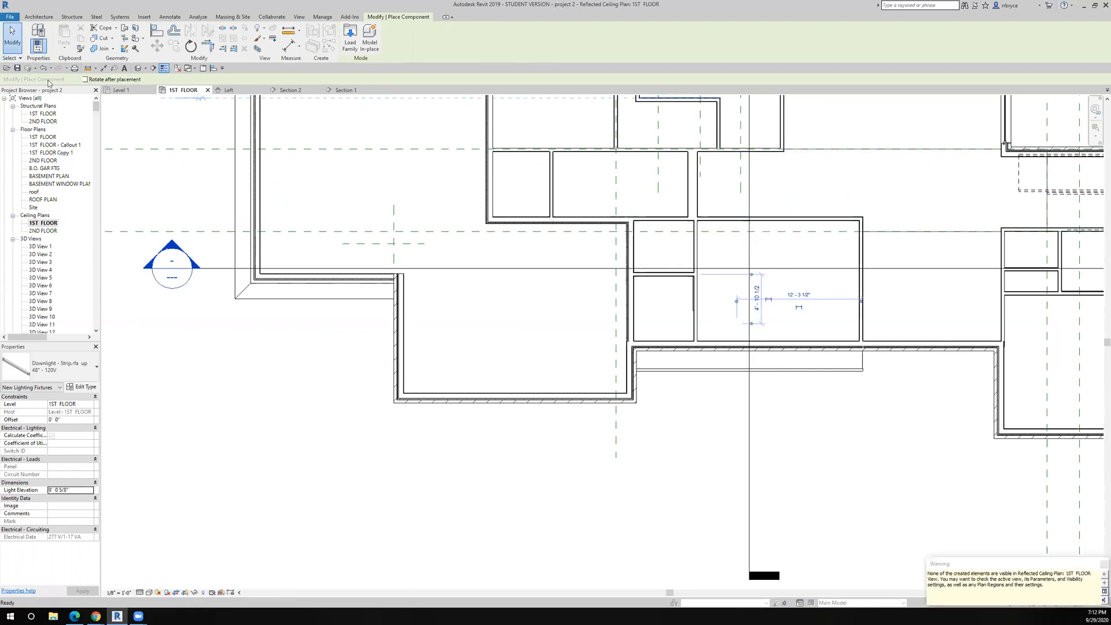
- Open Section 1 and check the position of the new 48" strip downlight against the dropped panel
scroll(561, 323, down, 5)
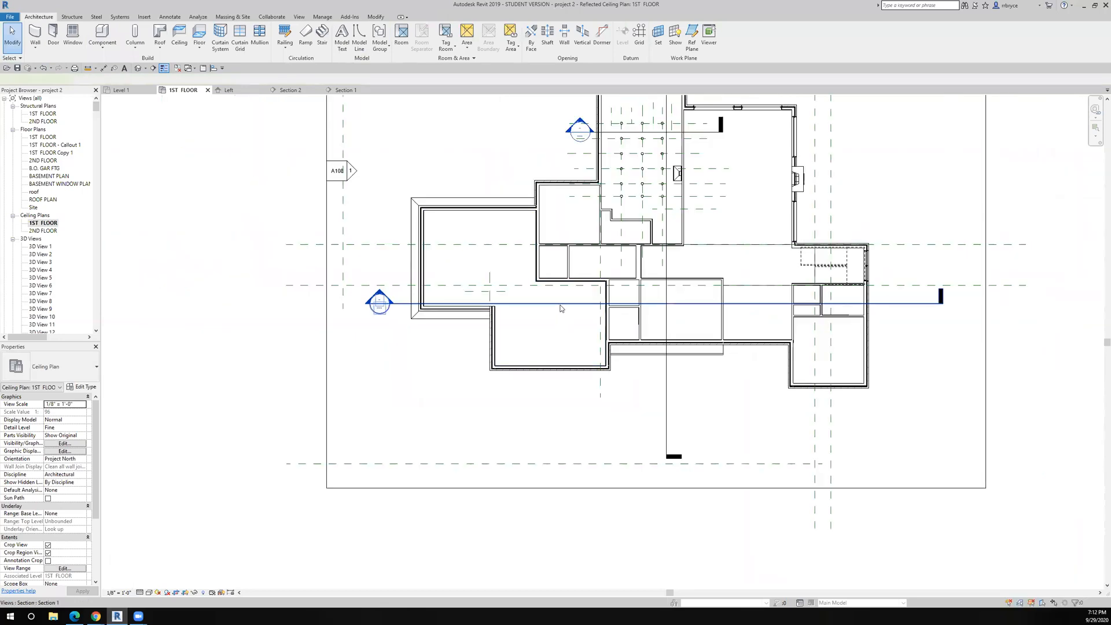
right_click(560, 308)
click(625, 355)
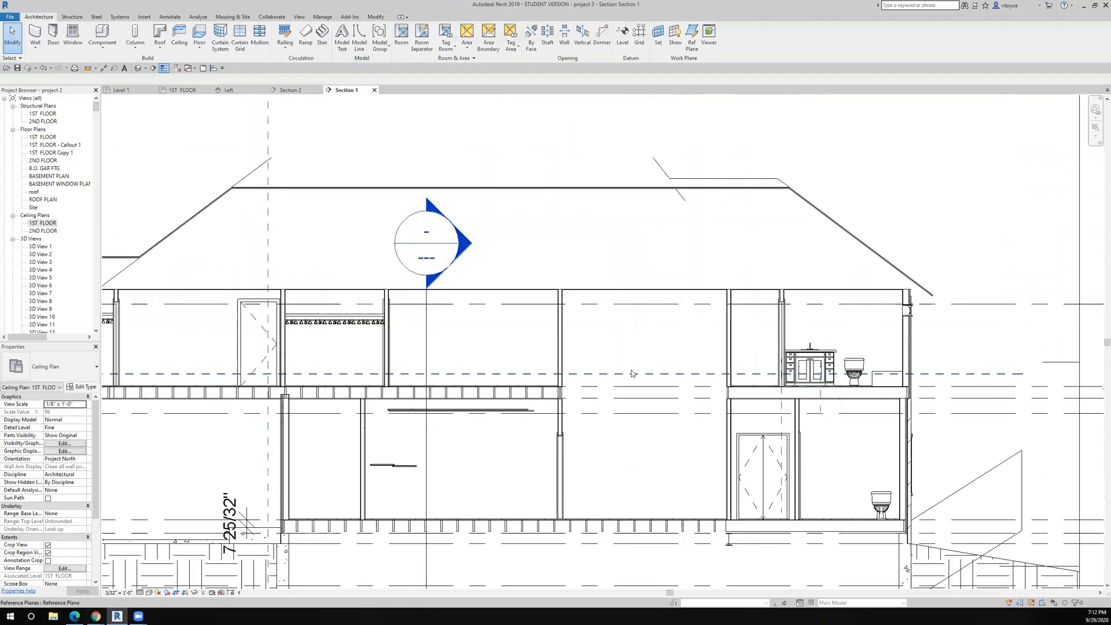
scroll(409, 437, up, 4)
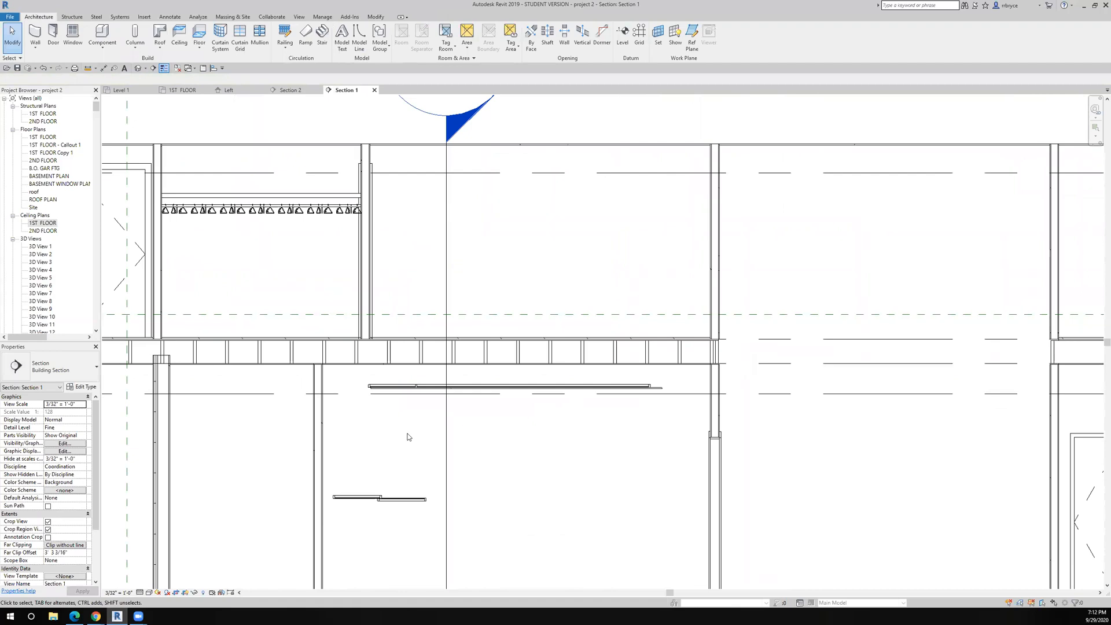
scroll(408, 437, up, 4)
scroll(383, 353, up, 2)
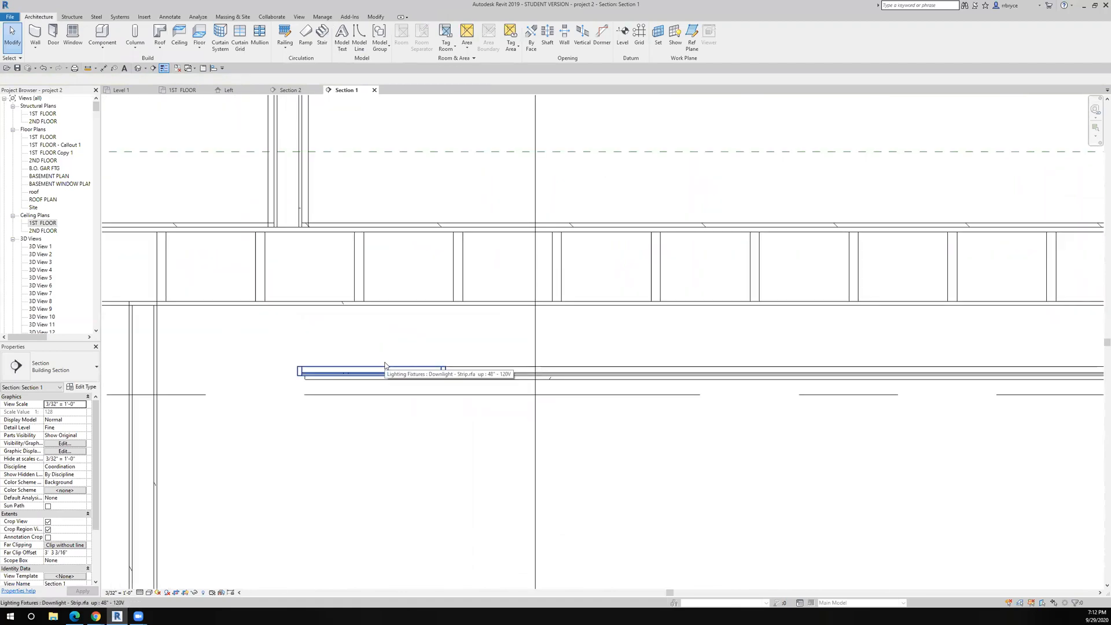
scroll(382, 363, down, 2)
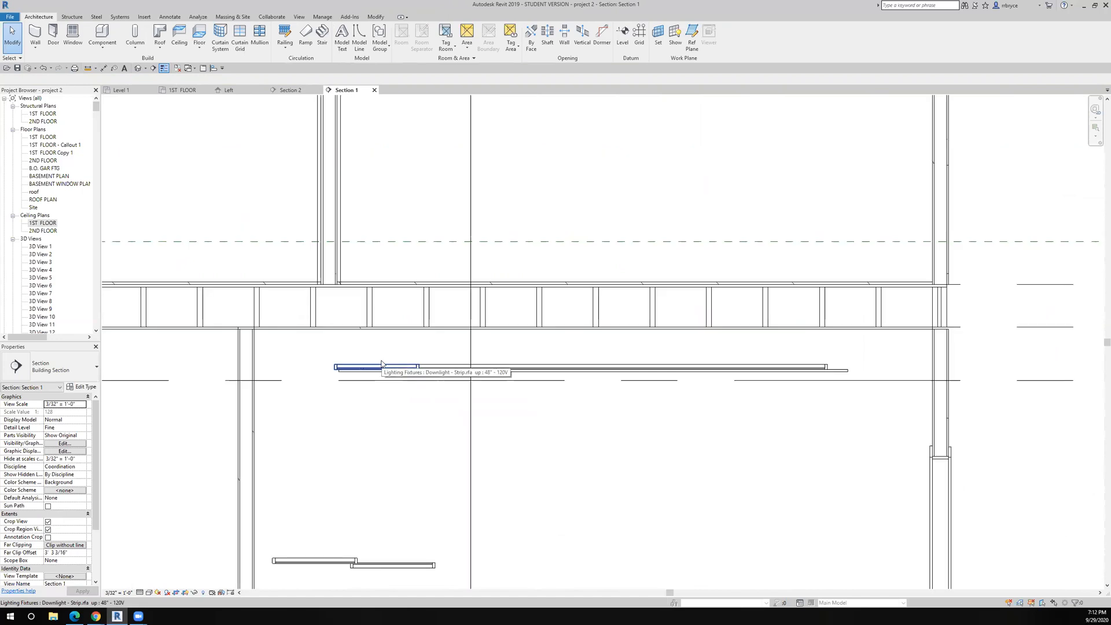
scroll(399, 475, down, 2)
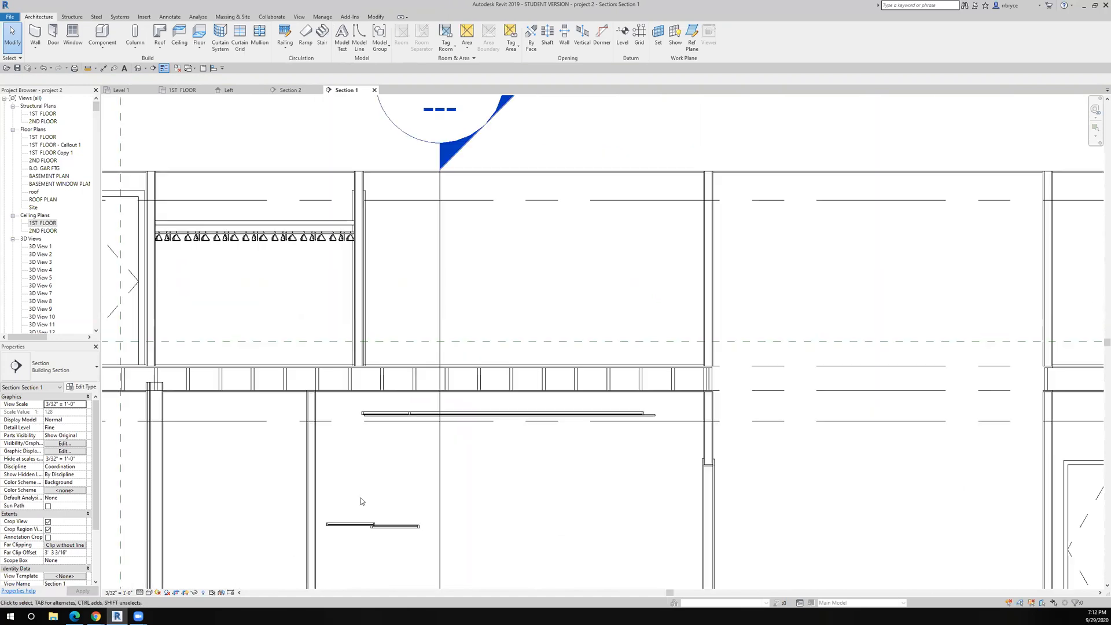
- Delete the 48" and 24" strip downlights hanging below the dropped panel and the 48" one at panel level
click(356, 526)
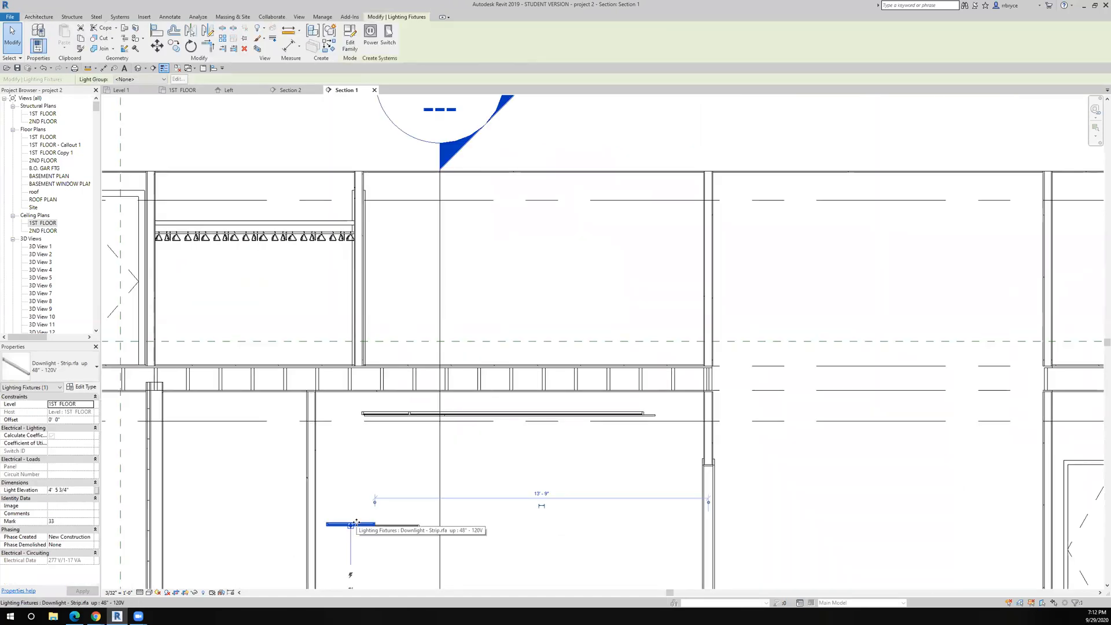
key(Delete)
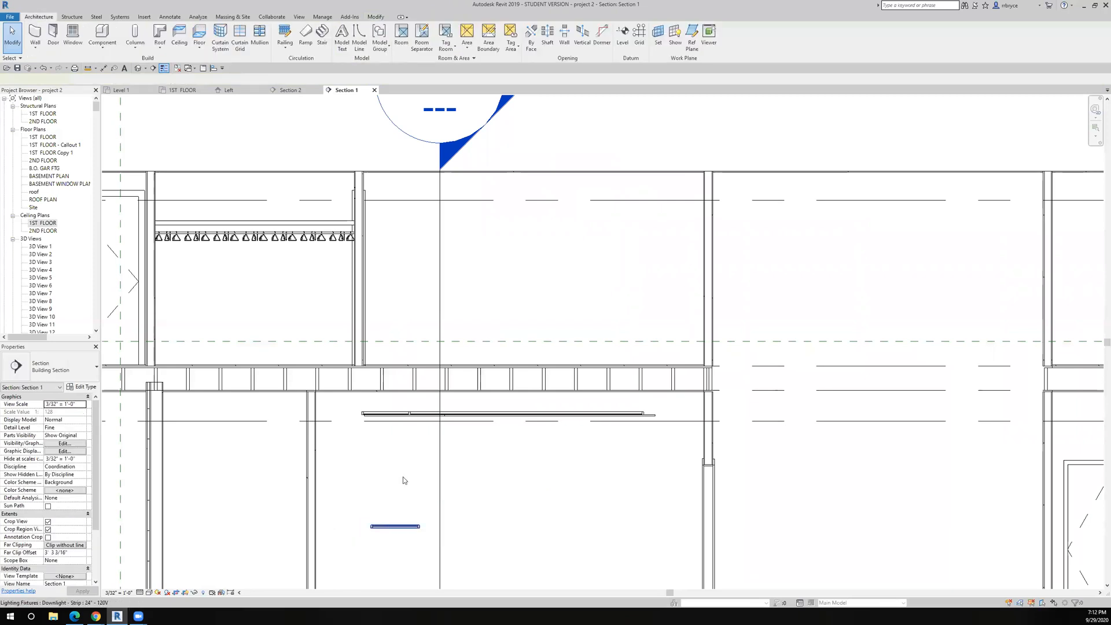
scroll(400, 399, up, 4)
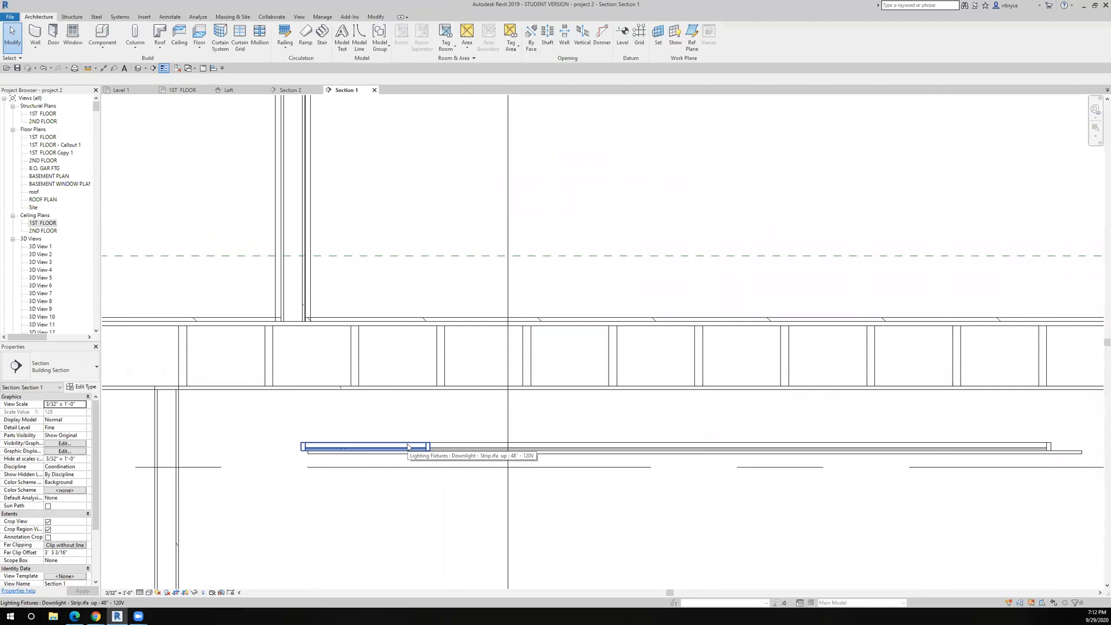
click(408, 448)
key(Delete)
scroll(408, 447, down, 4)
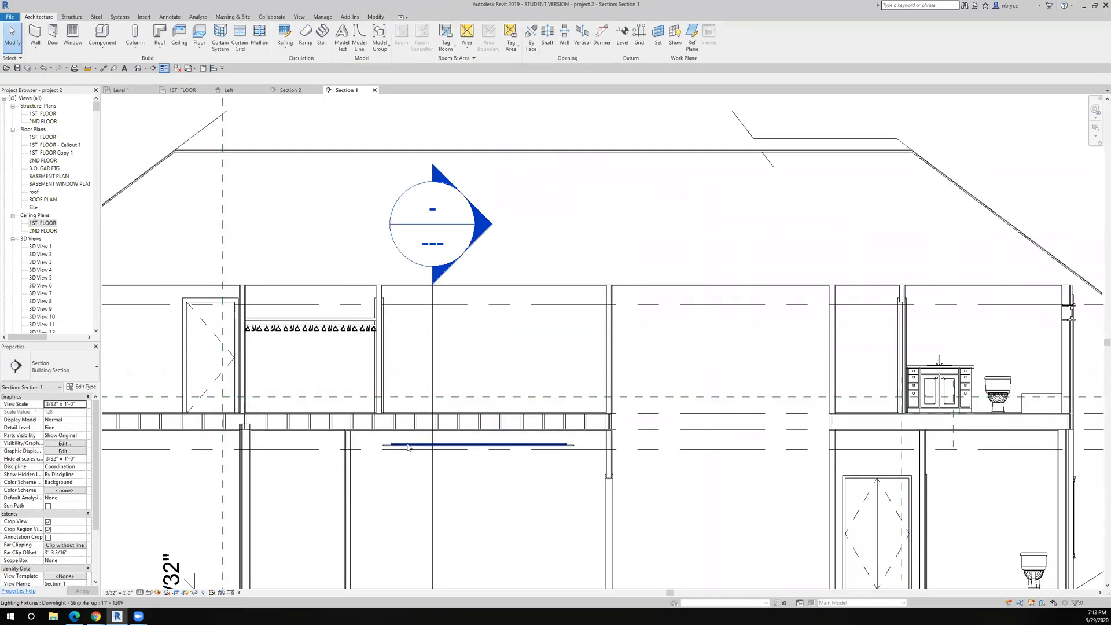
scroll(408, 482, down, 2)
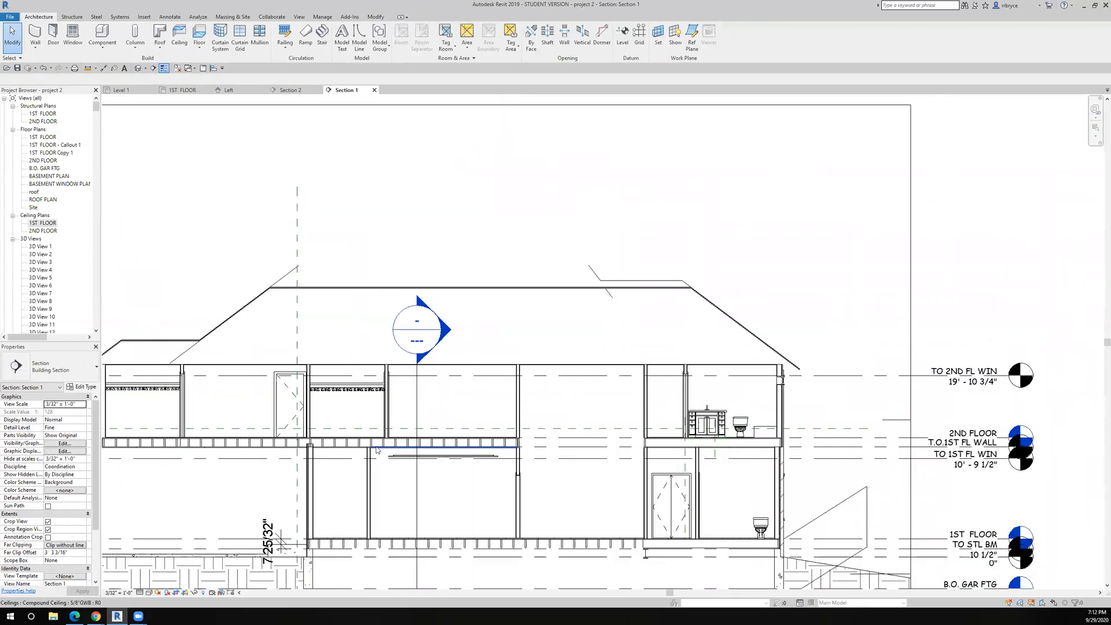
- Place two 48" - 120V strip downlights near opposite sides of the dropped-ceiling room in the first-floor ceiling plan
double_click(41, 223)
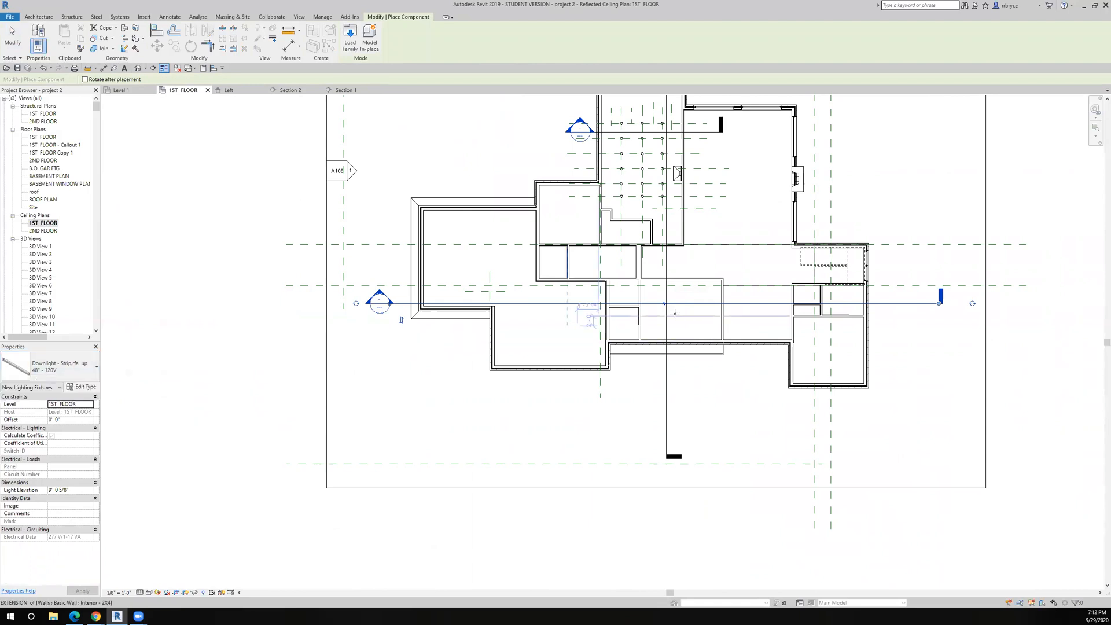
scroll(682, 312, up, 3)
scroll(682, 312, up, 4)
scroll(576, 376, down, 4)
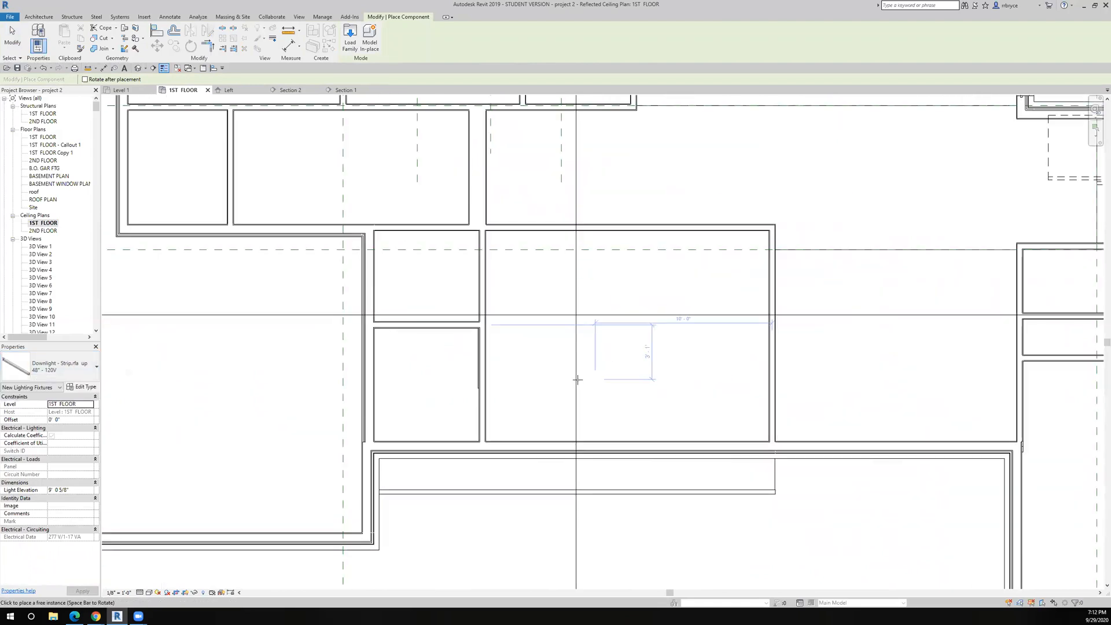
scroll(604, 399, down, 5)
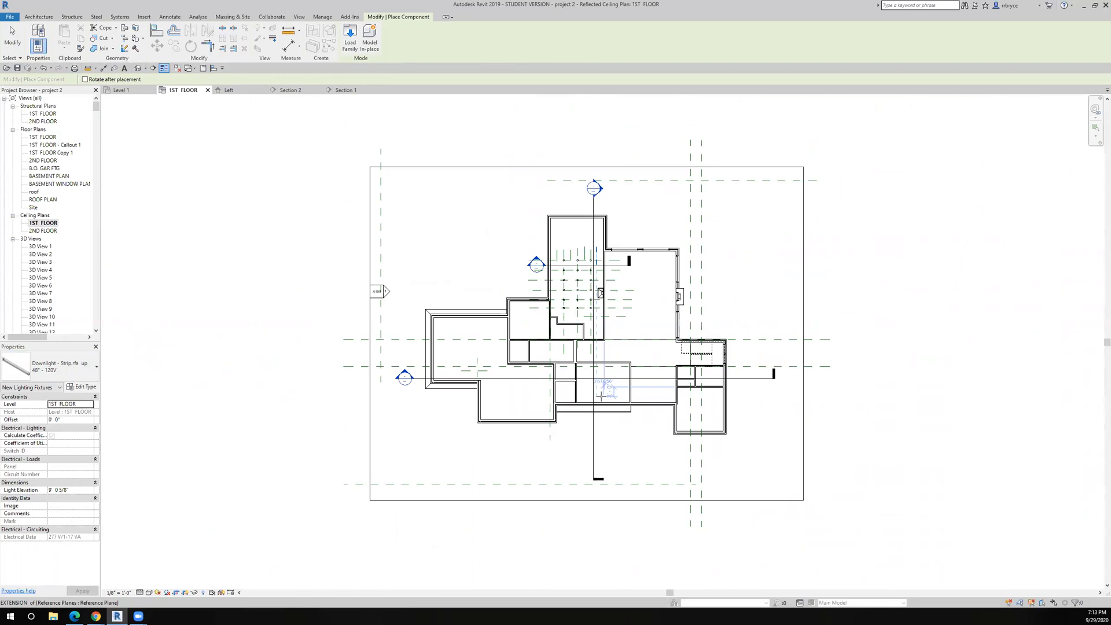
scroll(605, 400, up, 5)
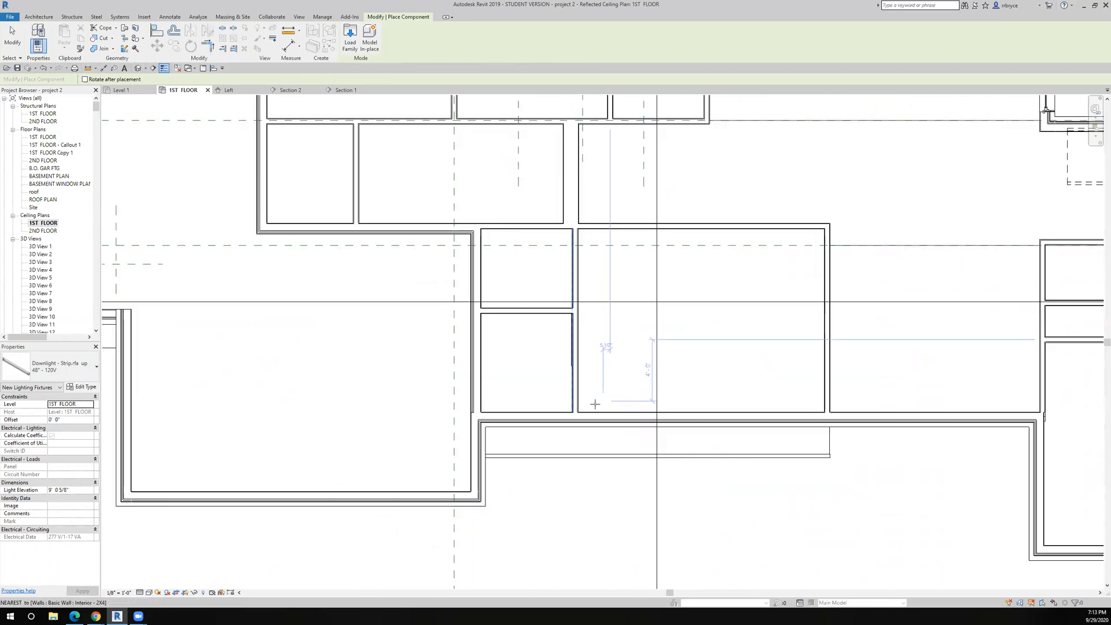
click(629, 371)
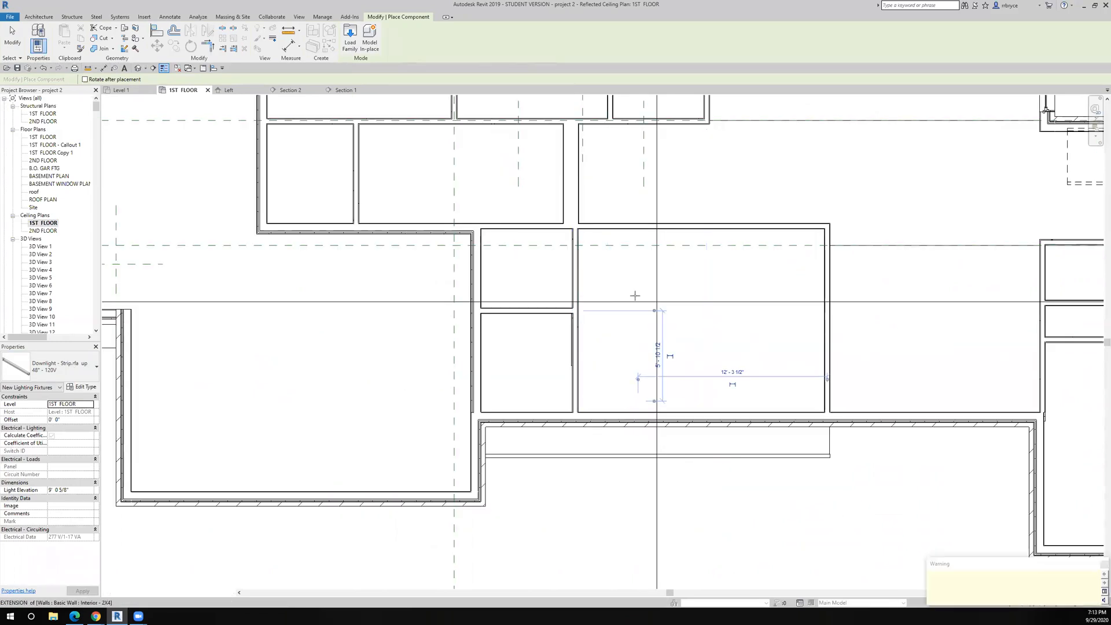
click(643, 228)
click(12, 36)
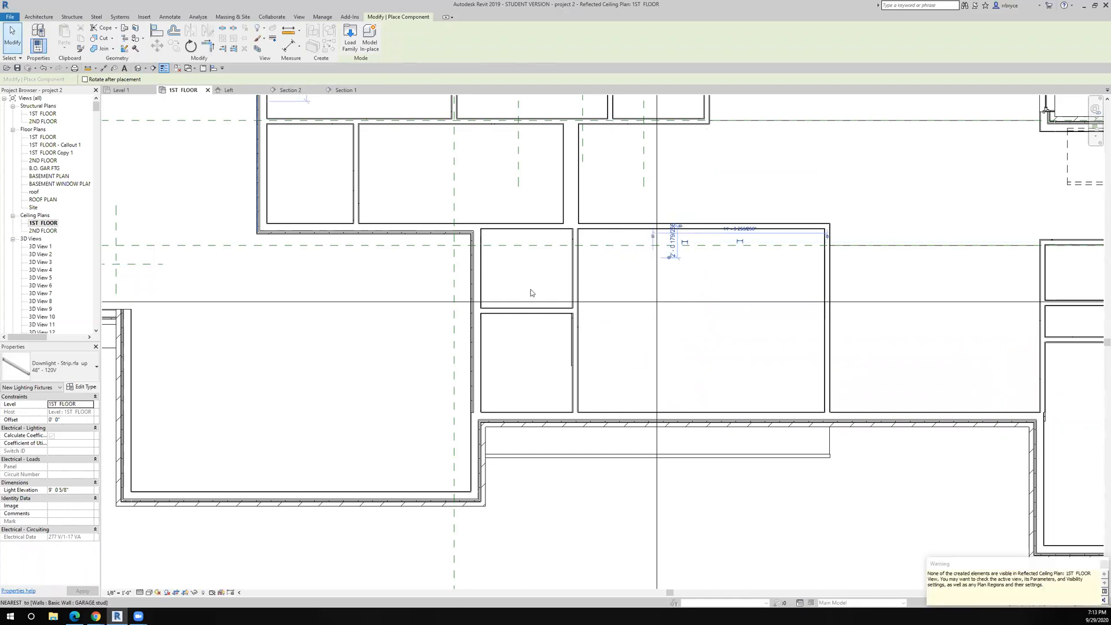
- Open Section 1 from its section line and inspect the strip downlights above the dropped panel
click(625, 302)
right_click(627, 302)
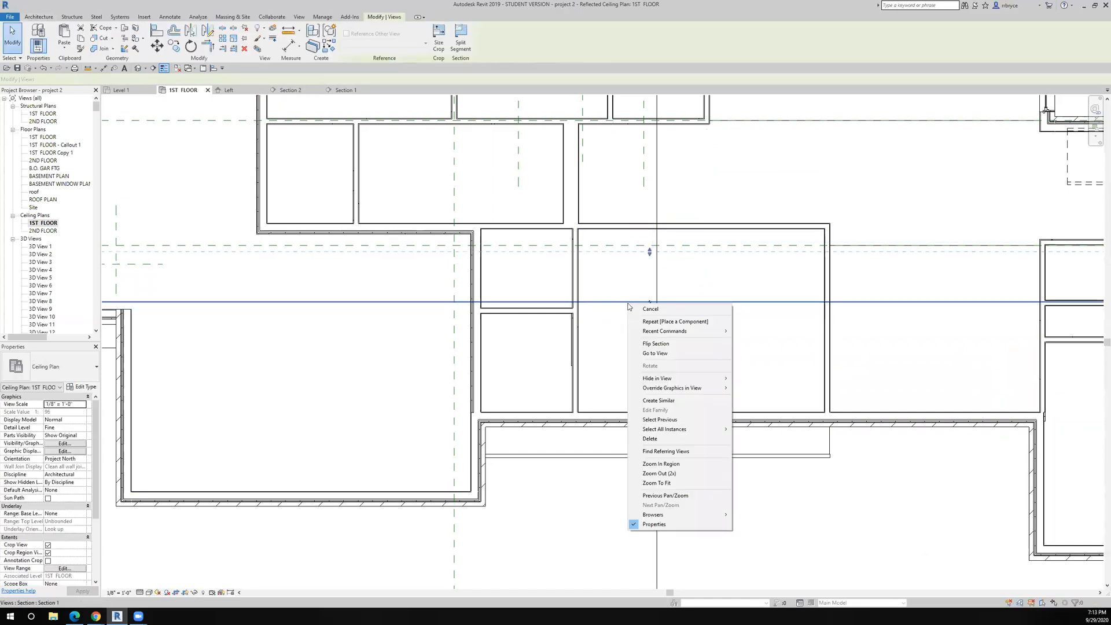
click(656, 352)
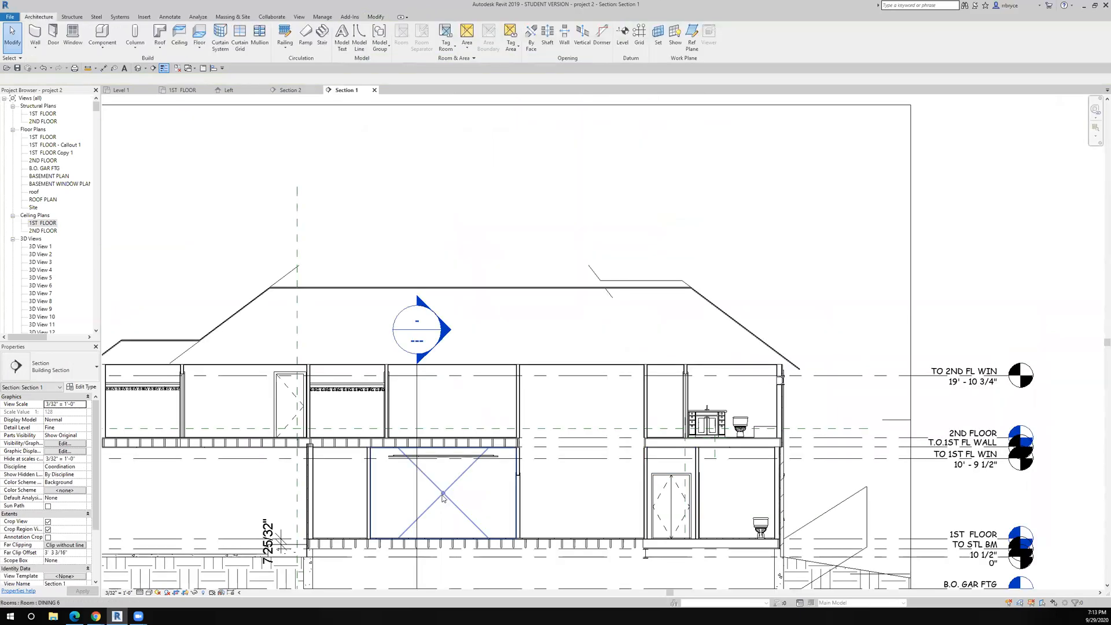
scroll(490, 473, up, 5)
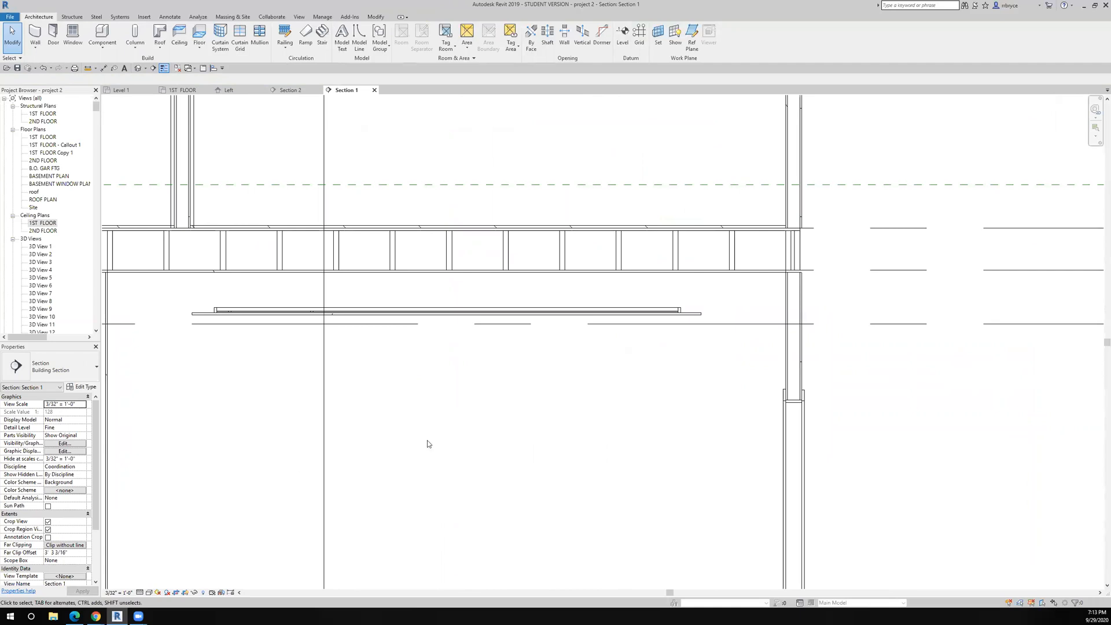
- Hide the 11' - 120V strip downlight above the dropped panel in the Section 1 view
scroll(428, 444, down, 4)
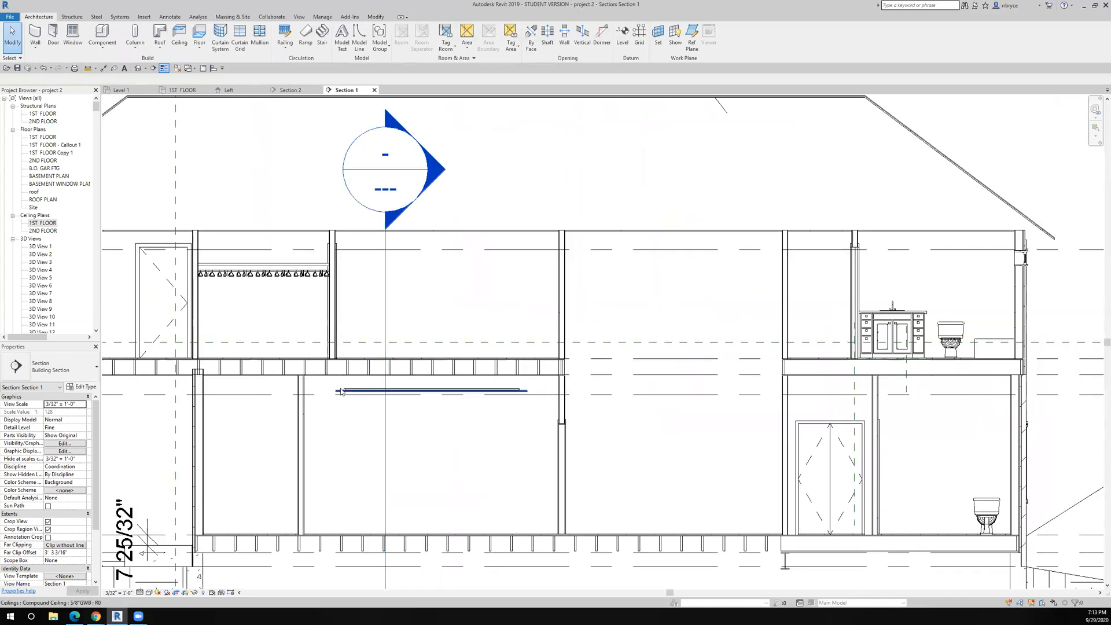
scroll(342, 392, up, 5)
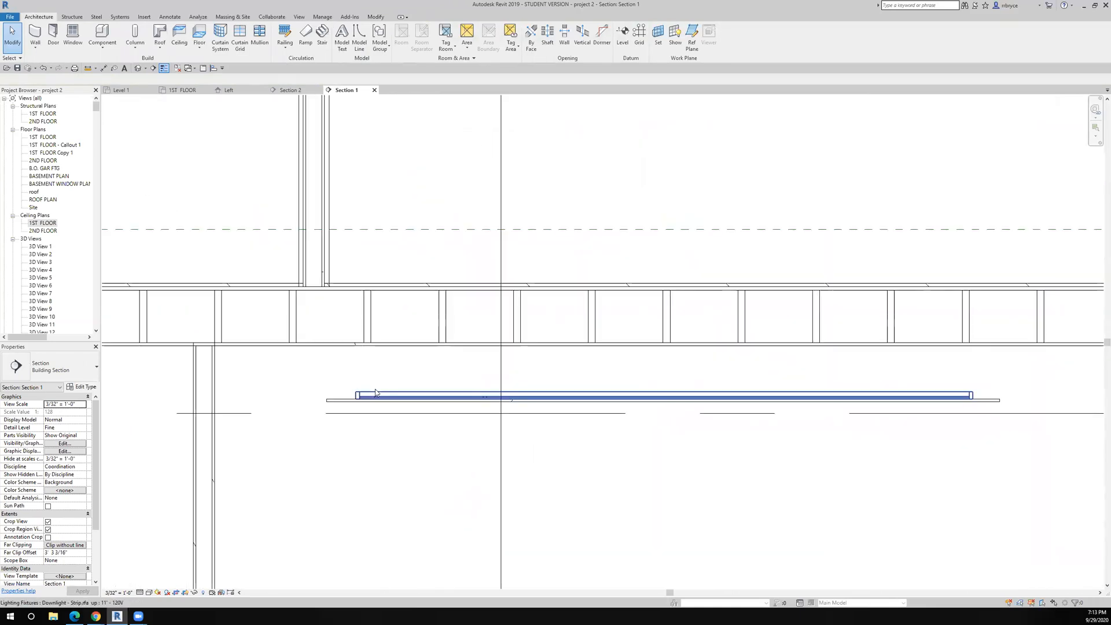
scroll(375, 393, down, 4)
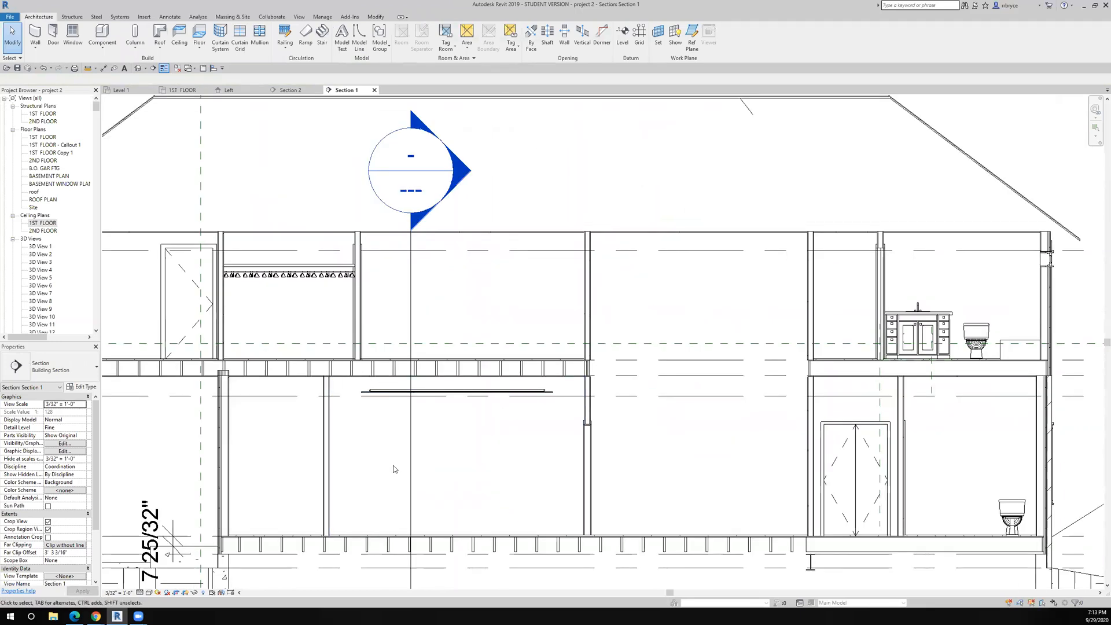
scroll(393, 469, down, 4)
scroll(396, 468, up, 3)
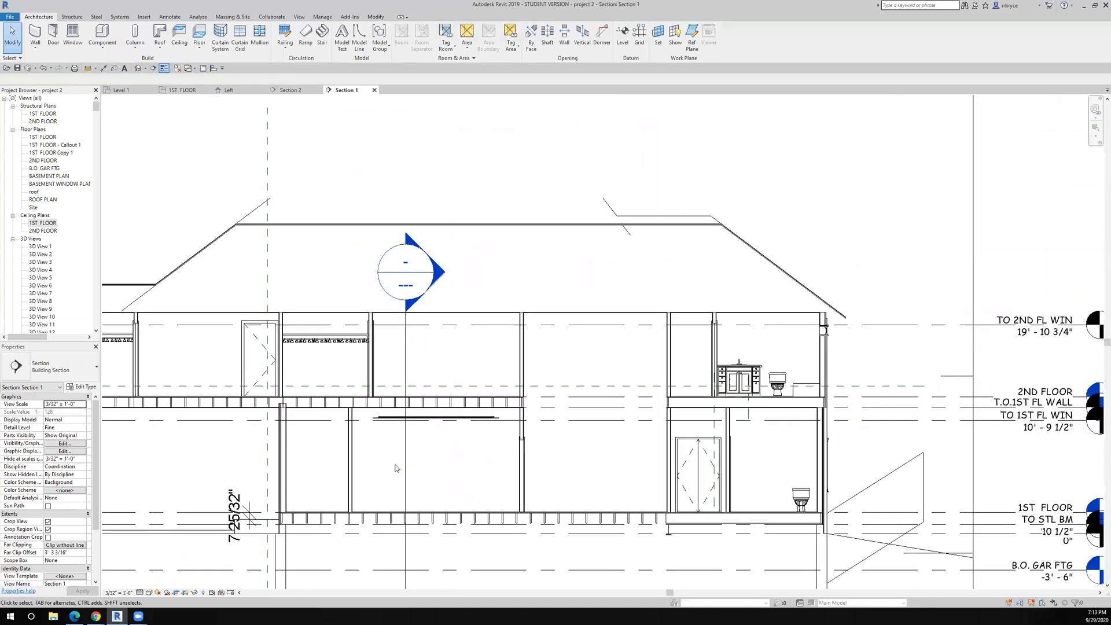
scroll(396, 468, up, 2)
scroll(405, 441, up, 3)
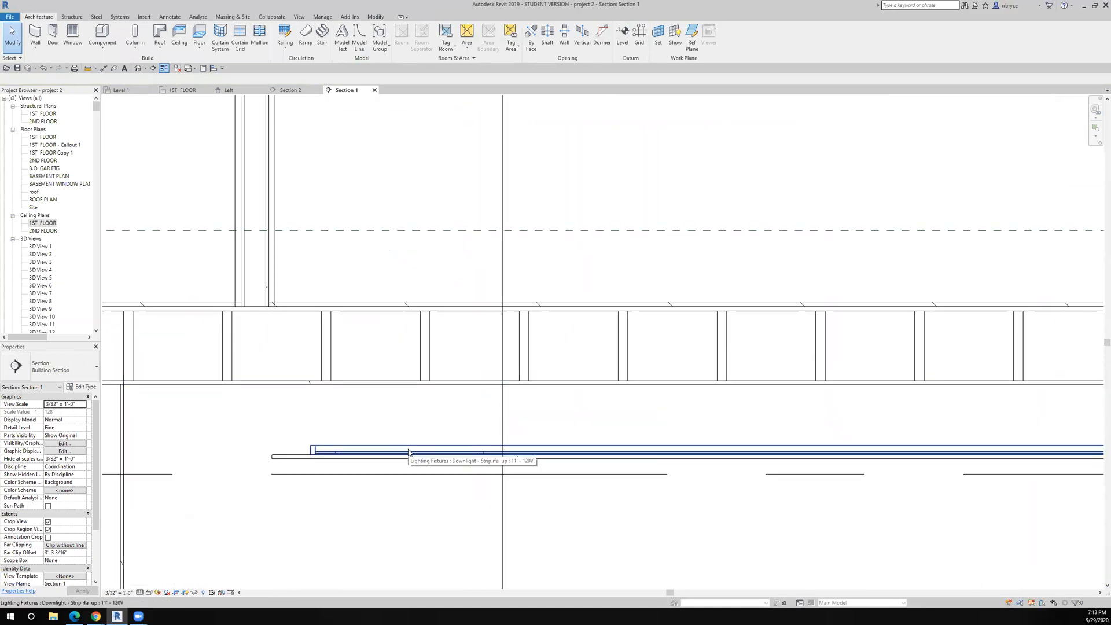
click(407, 453)
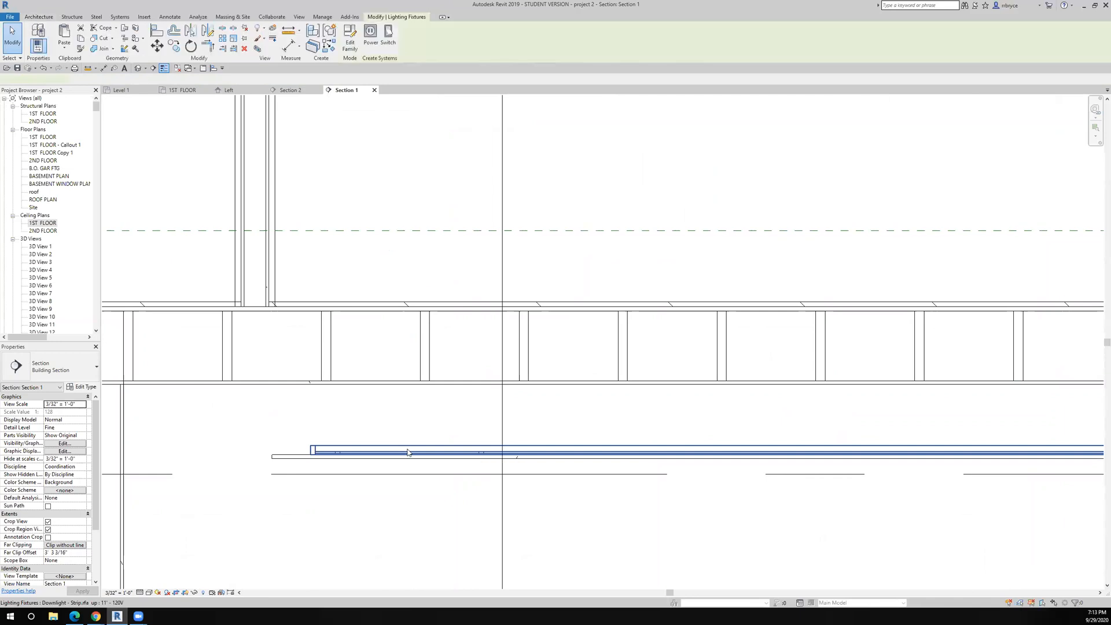
right_click(409, 451)
mouse_move(435, 298)
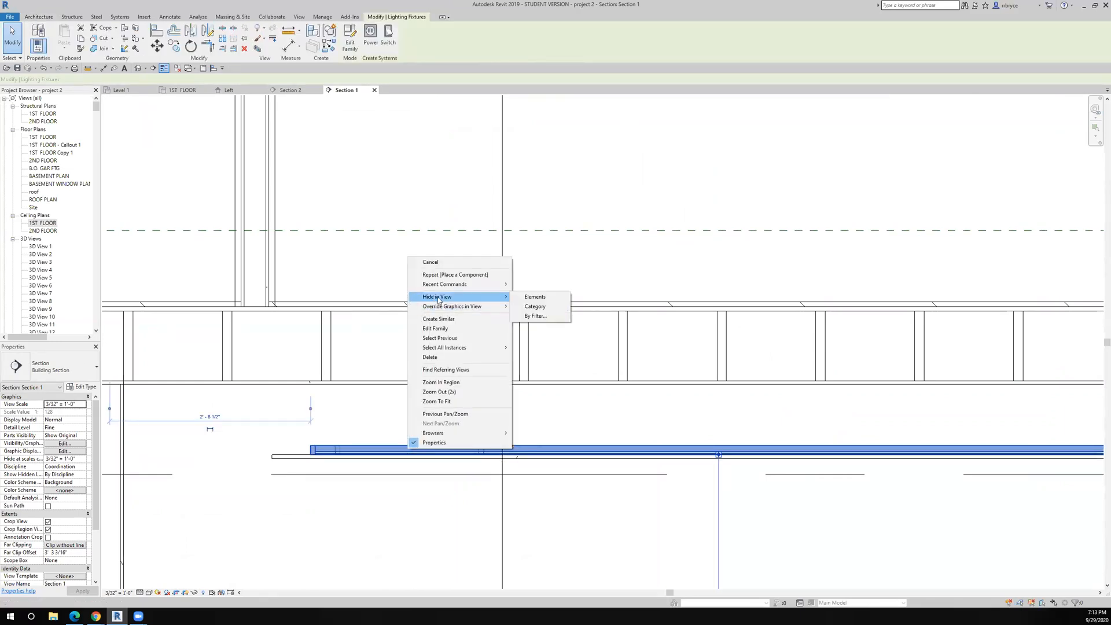
click(533, 299)
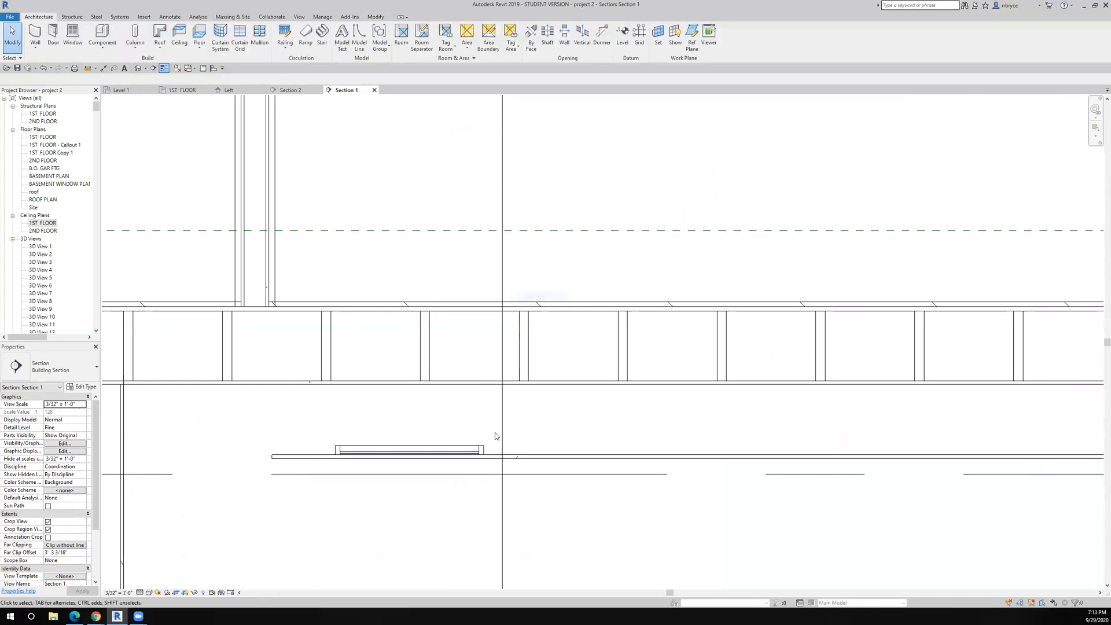
- Rotate the 48" - 120V strip downlight above the dropped panel by 90° in the first-floor ceiling plan
click(453, 448)
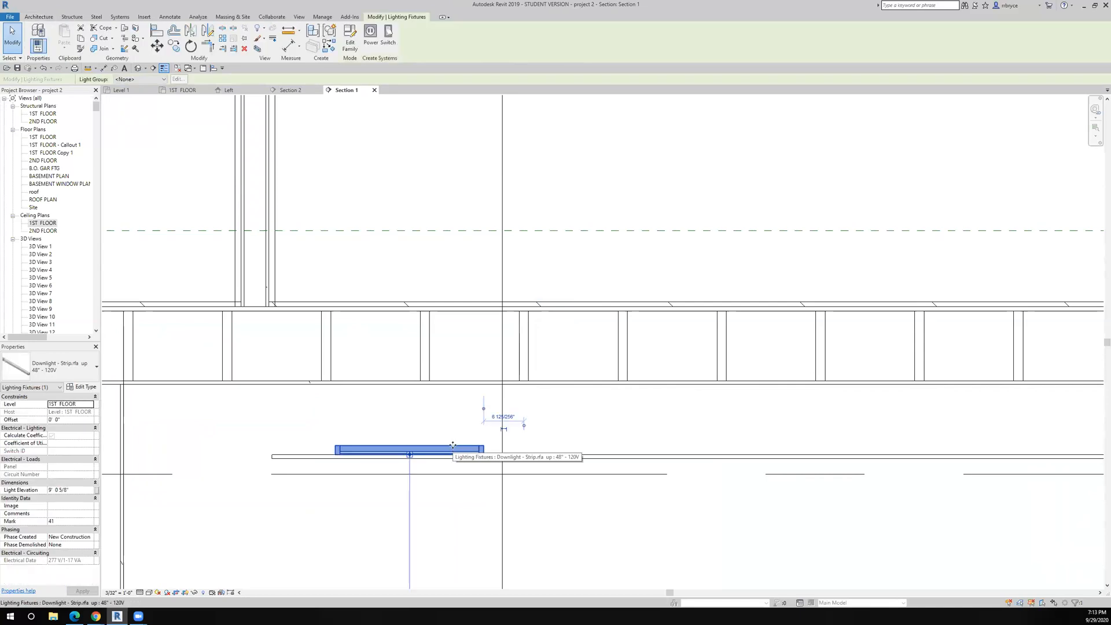
scroll(453, 447, down, 2)
scroll(453, 446, down, 2)
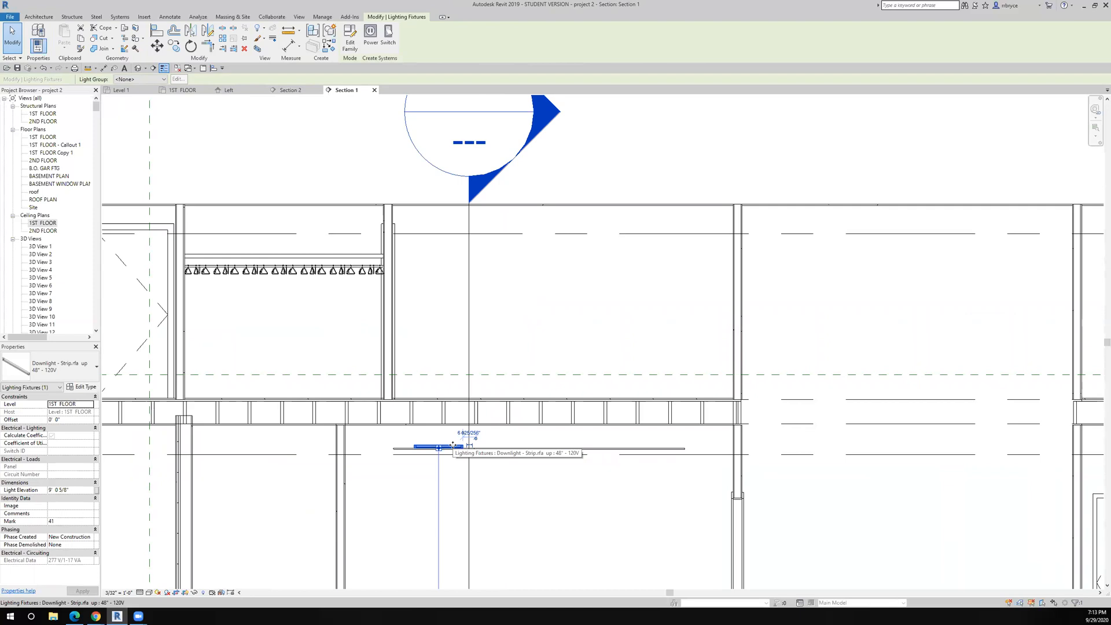
scroll(454, 445, down, 3)
scroll(453, 445, up, 2)
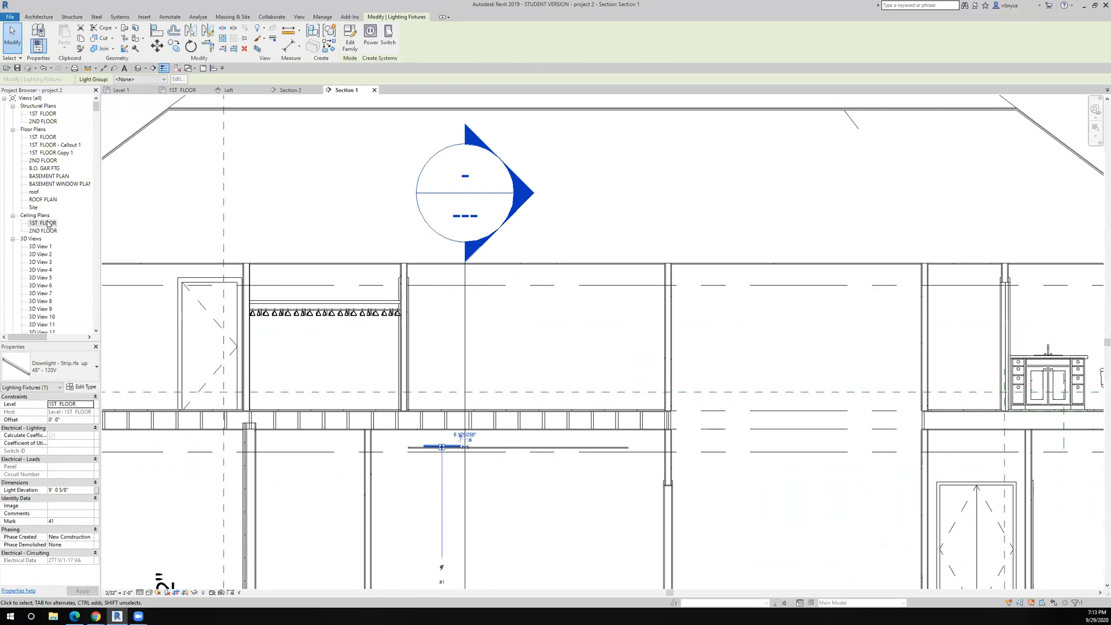
click(185, 91)
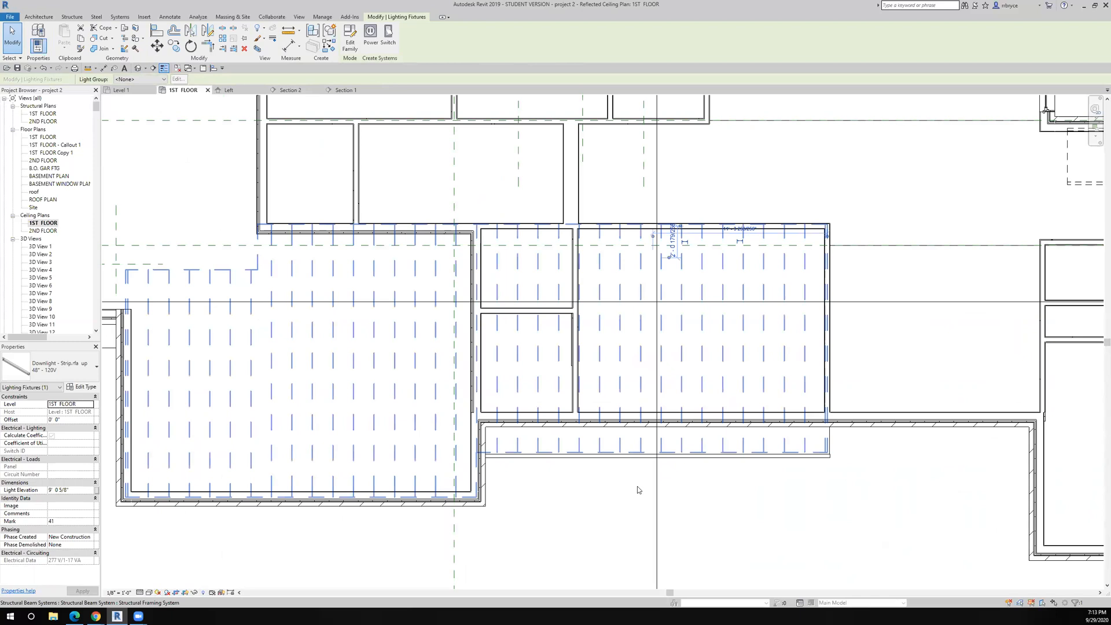
key(r)
key(o)
click(713, 329)
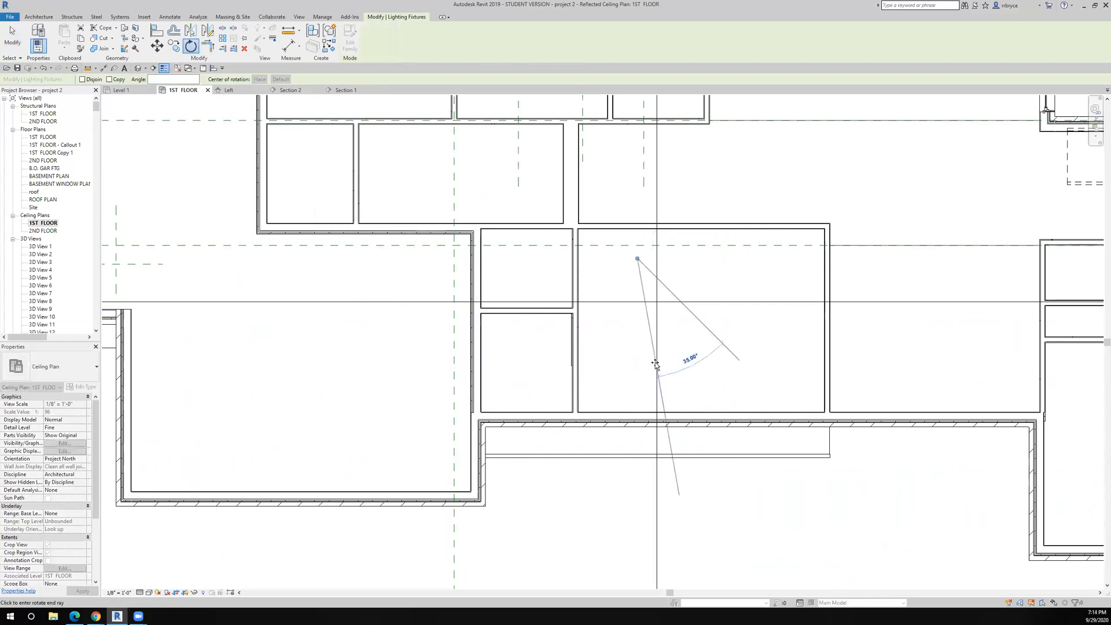
text(90)
key(Return)
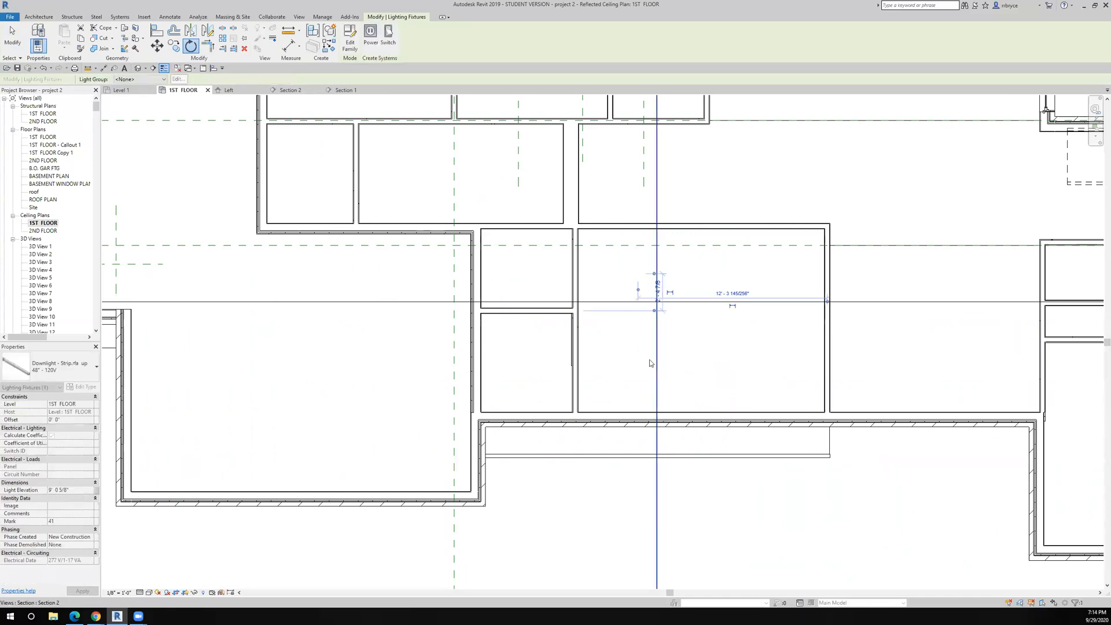
- In Section 1, move the rotated 48" strip downlight horizontally about 1' 8" toward the nearer end of the dropped panel
click(345, 90)
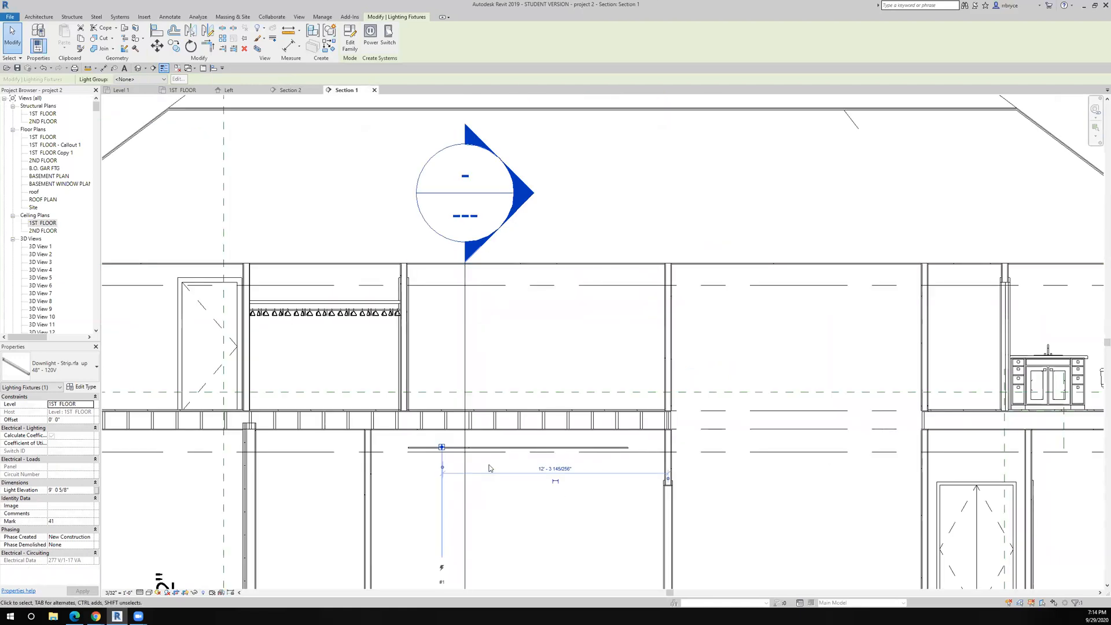
scroll(489, 468, up, 5)
middle_drag(481, 464, 658, 466)
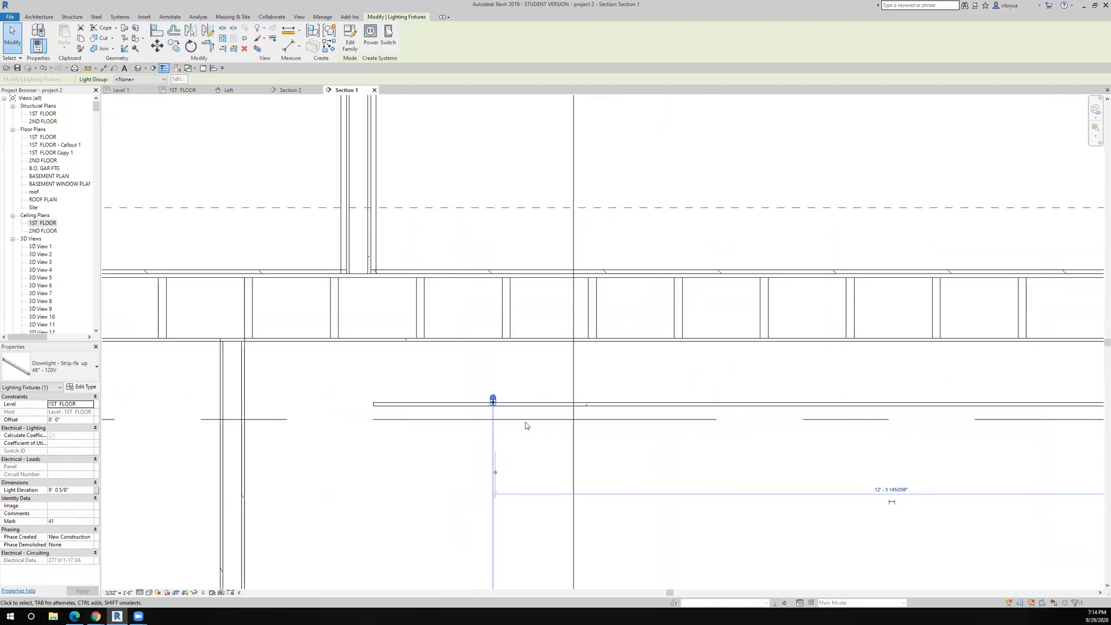
scroll(524, 427, up, 2)
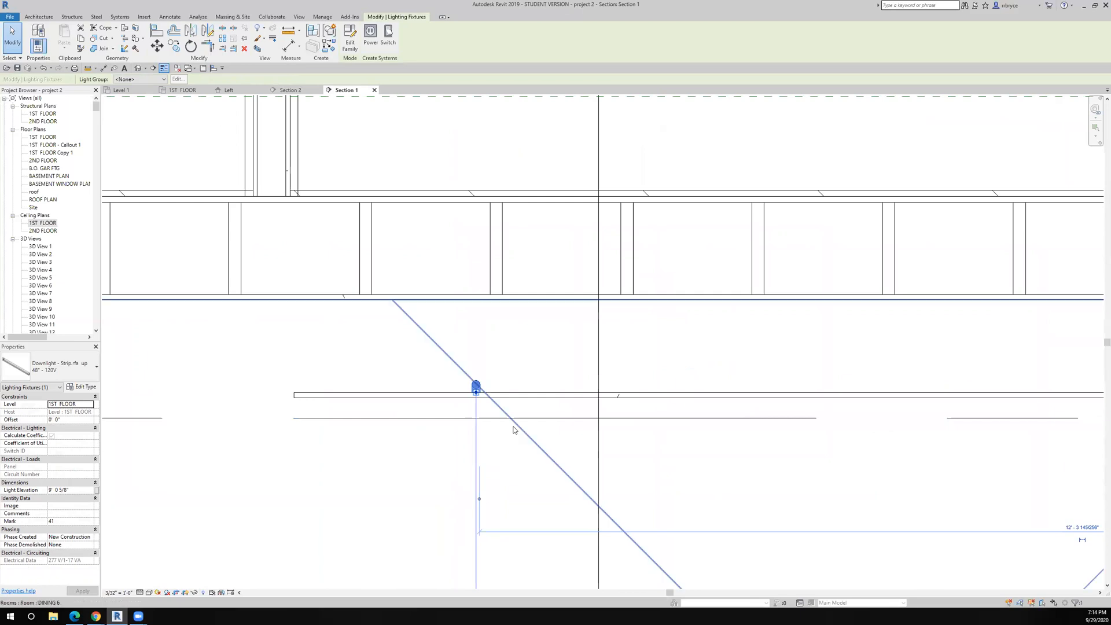
click(157, 45)
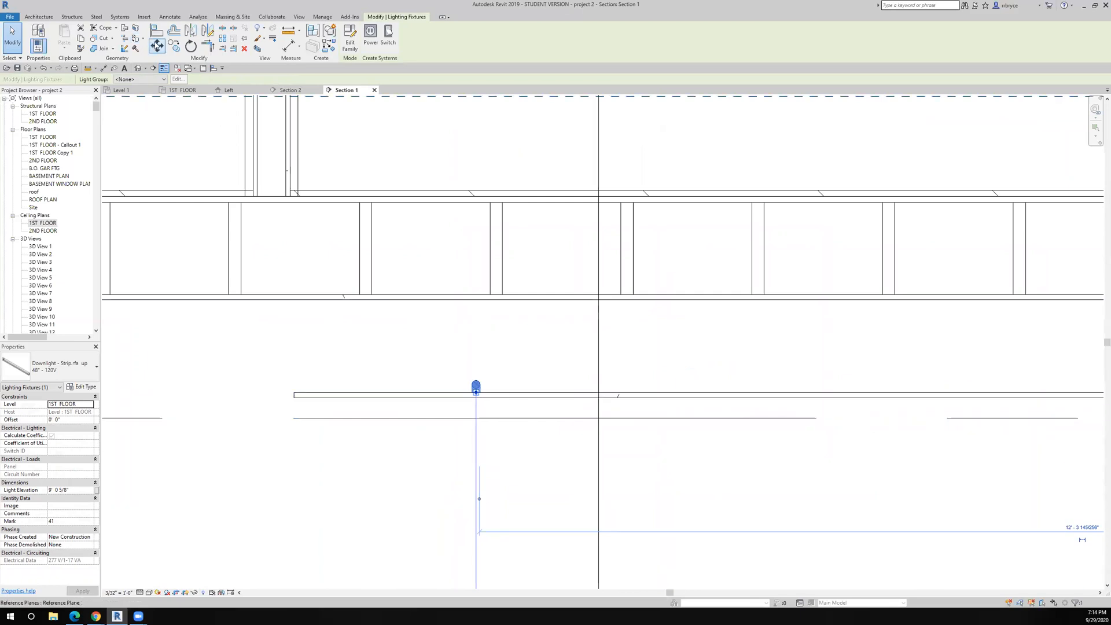
click(481, 444)
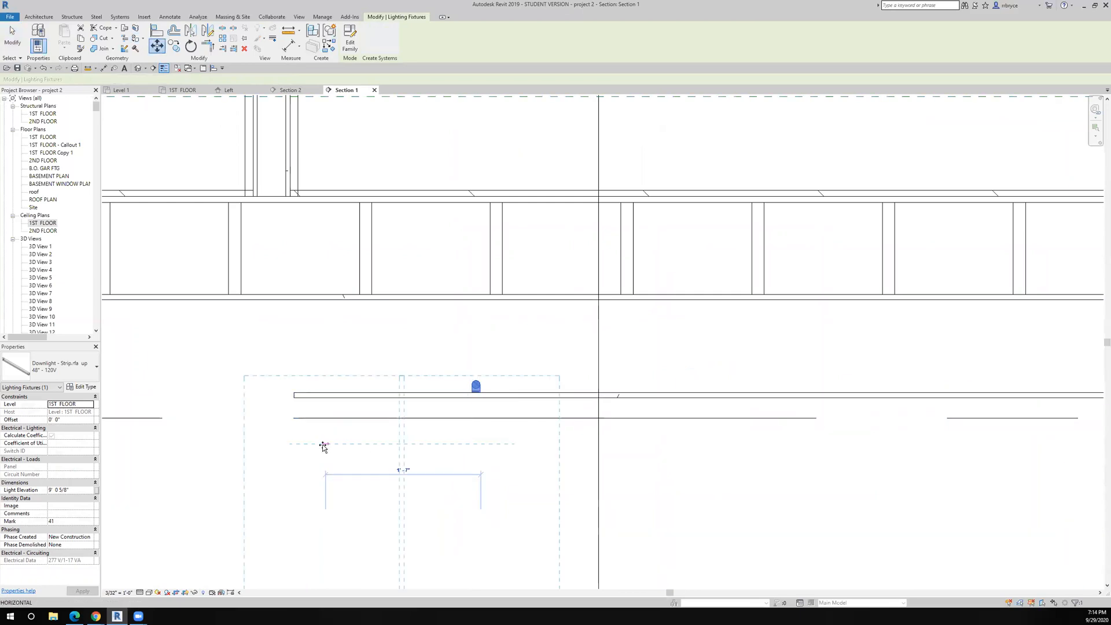
click(316, 447)
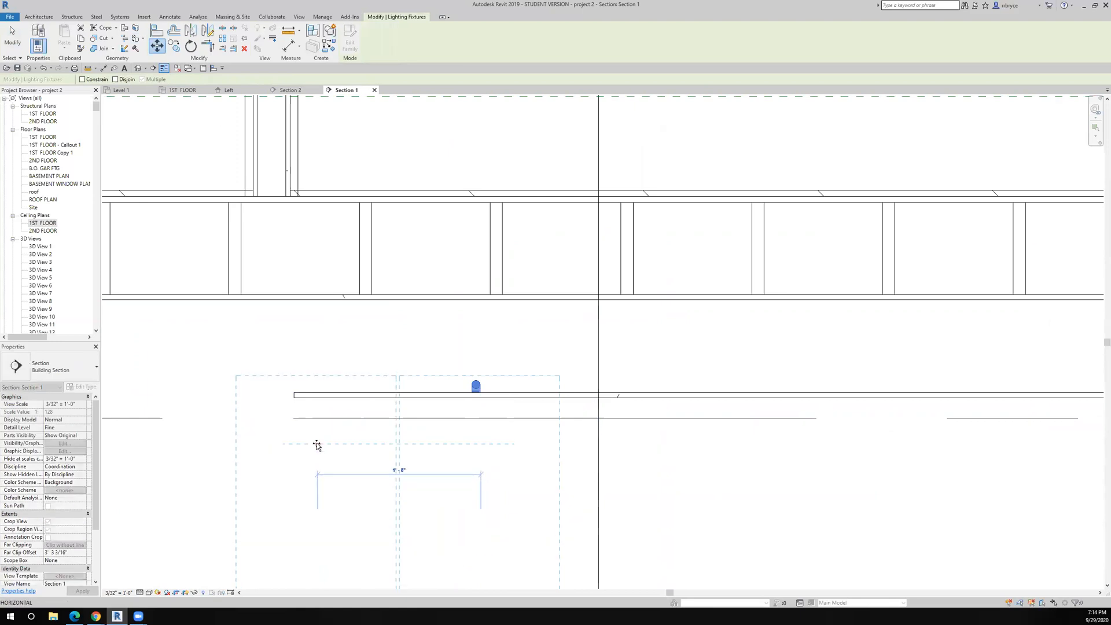
scroll(317, 446, down, 3)
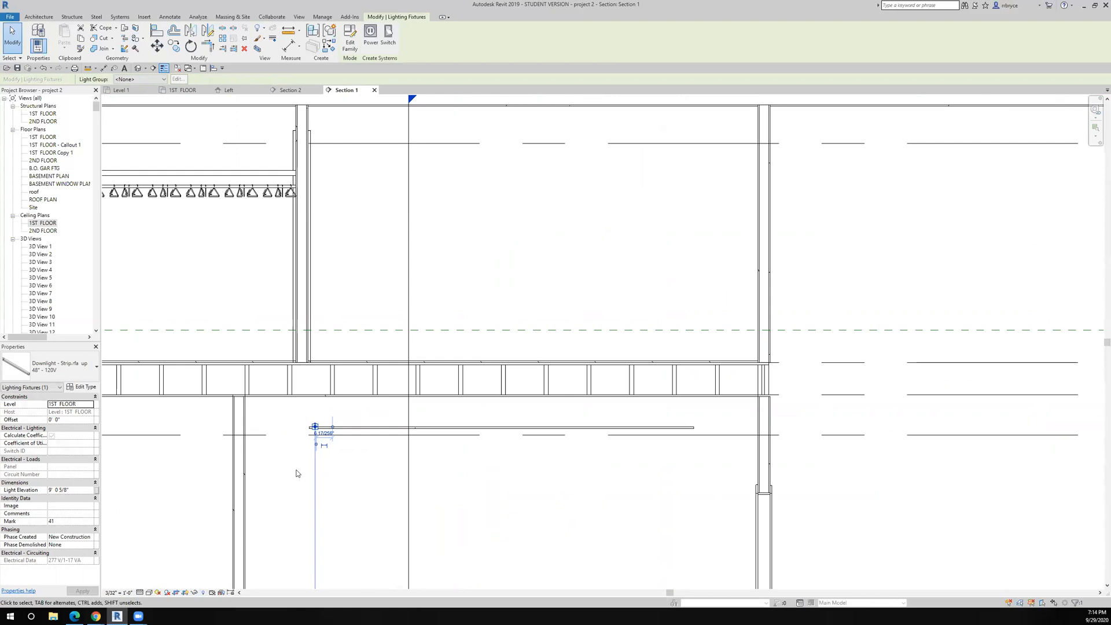
- Open Section 2 from its section line and inspect the strip downlights around the dropped panel
scroll(308, 423, up, 3)
scroll(308, 423, up, 1)
scroll(308, 423, down, 4)
drag(347, 459, 296, 451)
right_click(296, 223)
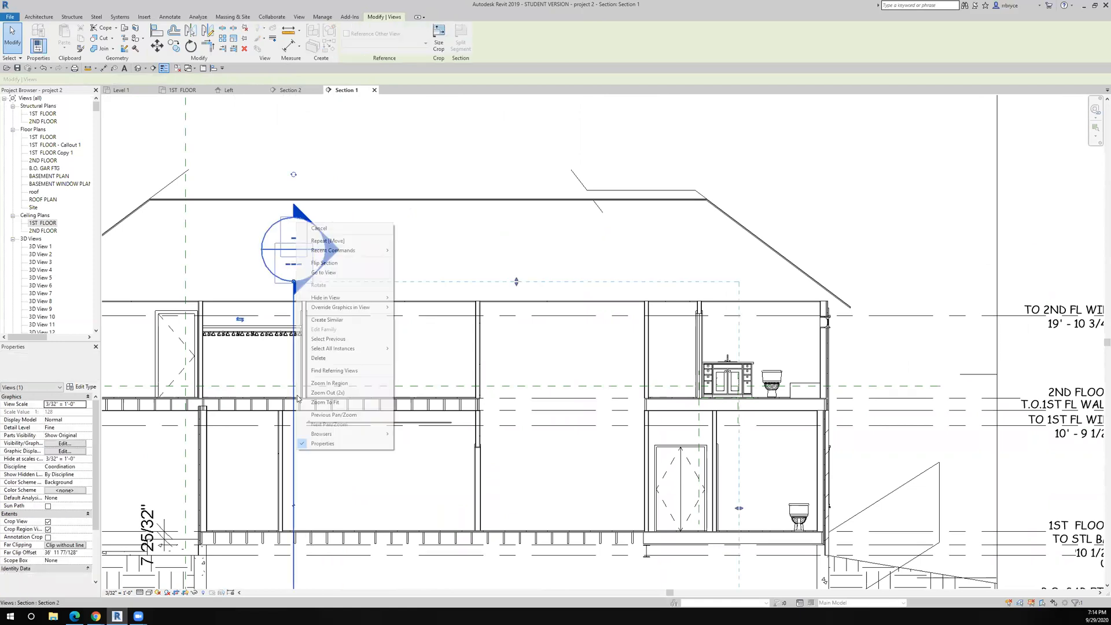
click(323, 272)
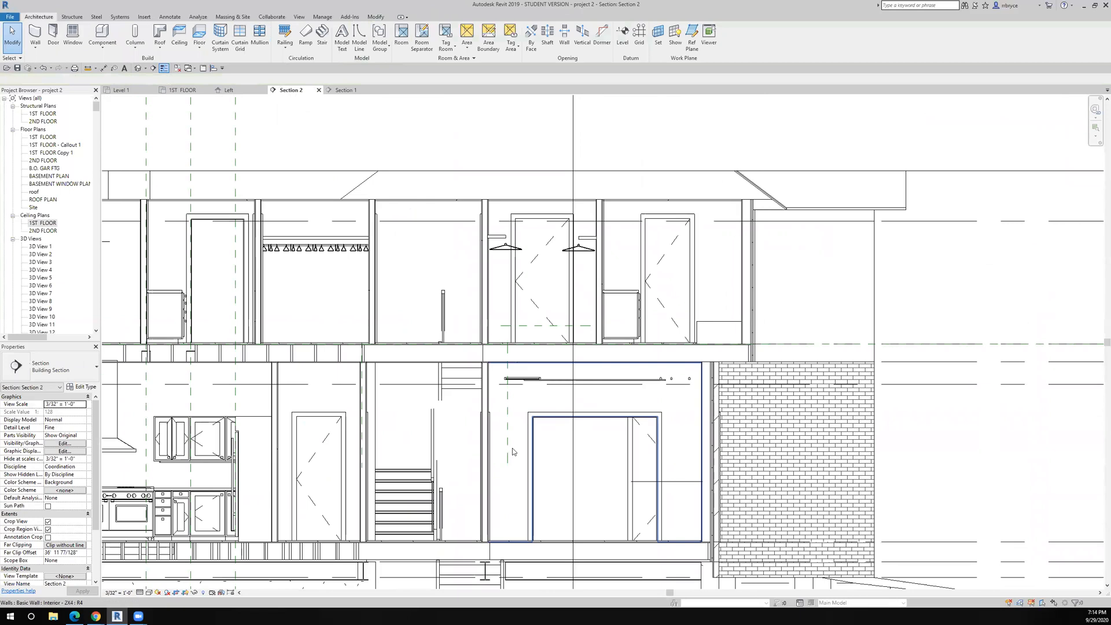
scroll(542, 396, up, 5)
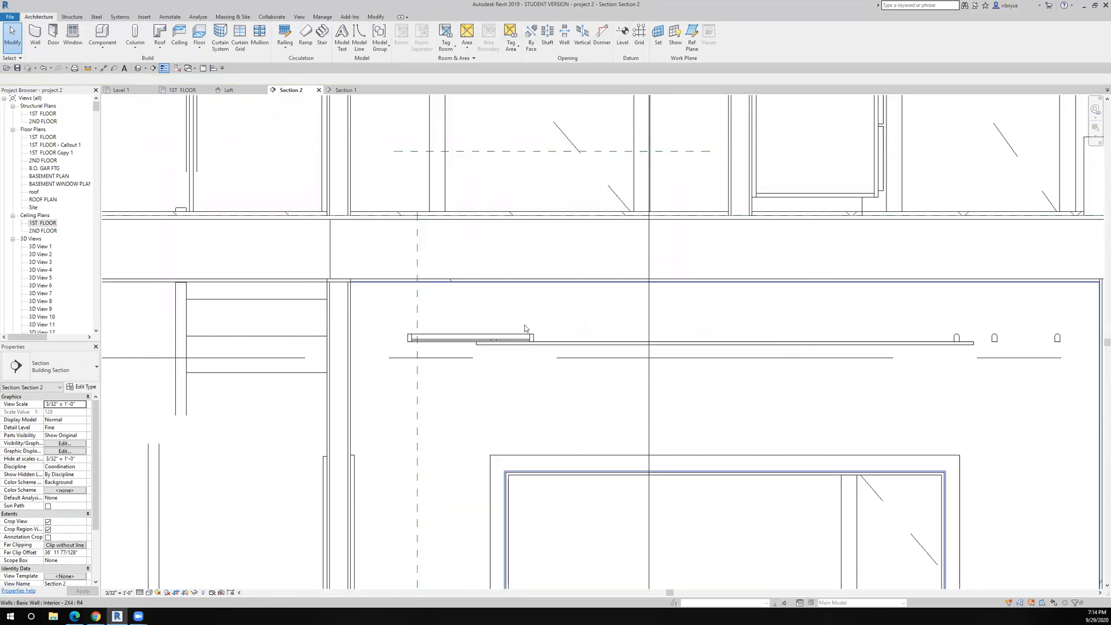
- Measure the dropped panel's length from end to end in Section 2
click(89, 69)
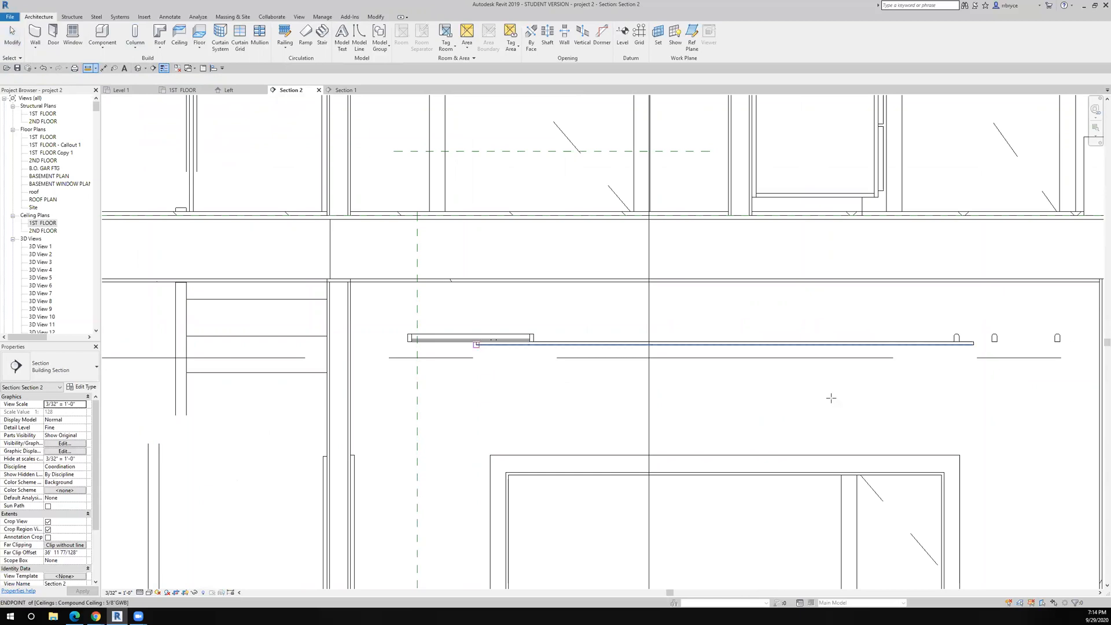
click(476, 344)
click(969, 344)
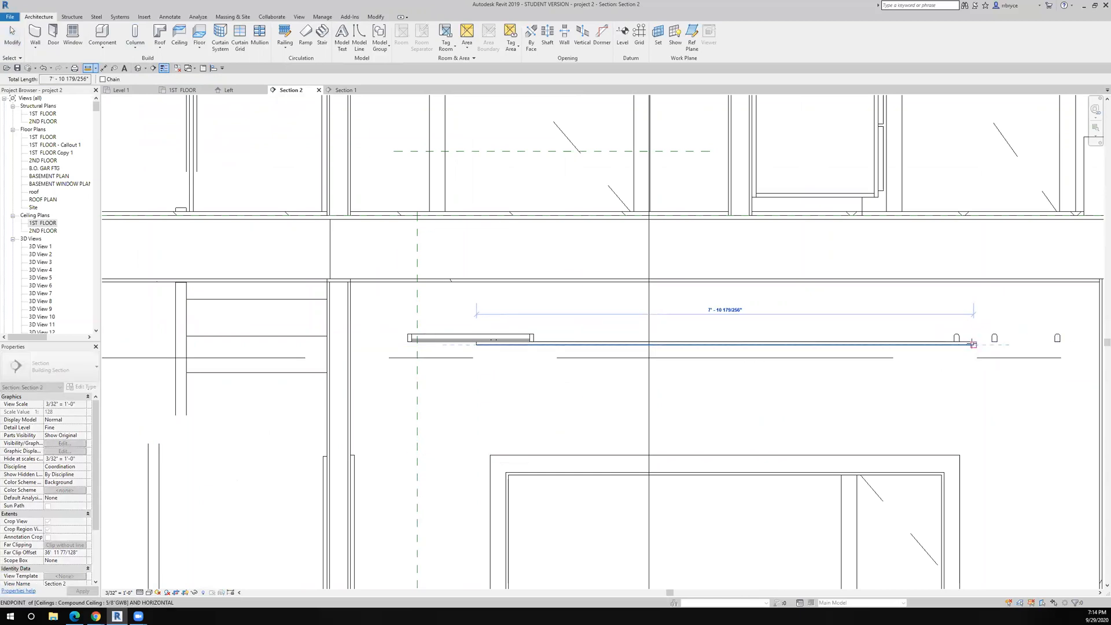
scroll(962, 397, down, 3)
middle_drag(809, 430, 718, 434)
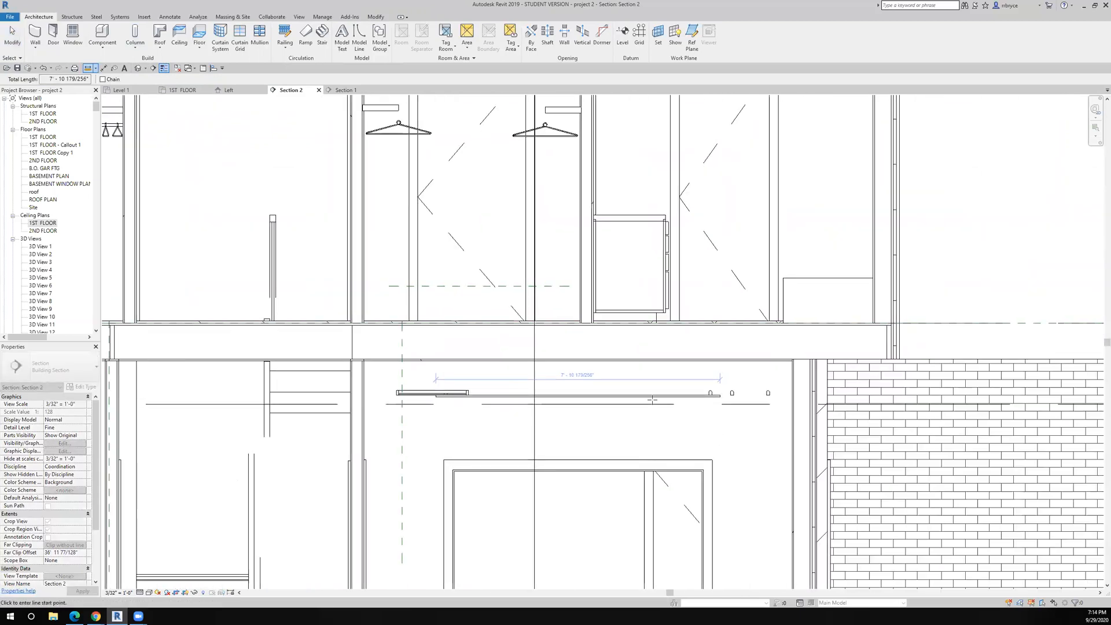
scroll(640, 394, up, 2)
key(Escape)
key(Escape)
- Delete the three strip downlights seen end-on at and beyond the dropped panel's far end in Section 2
click(749, 390)
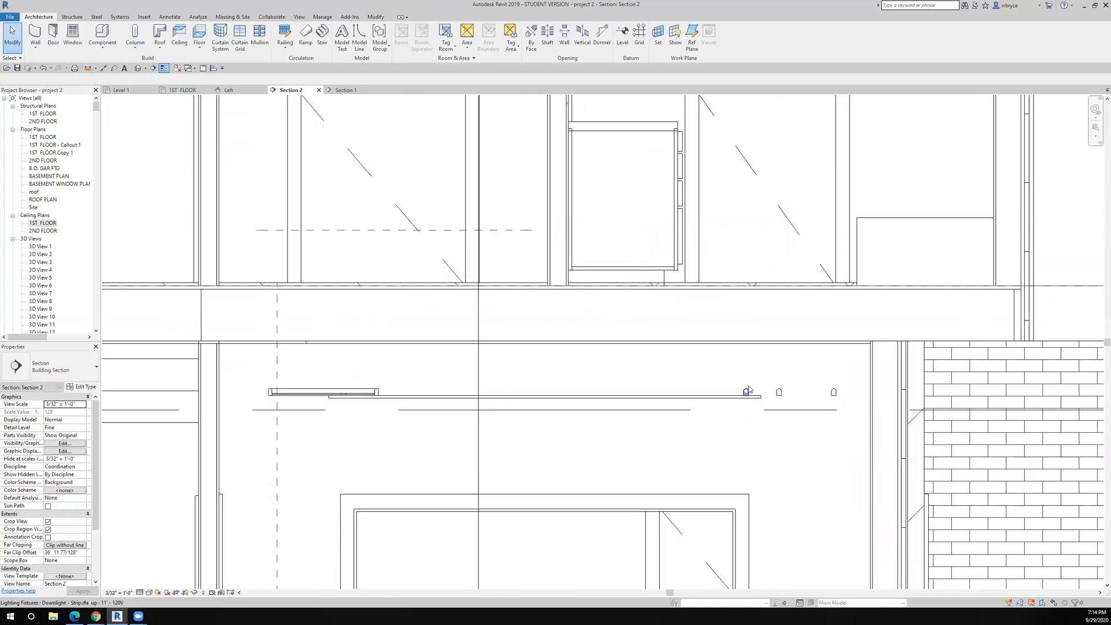
click(780, 394)
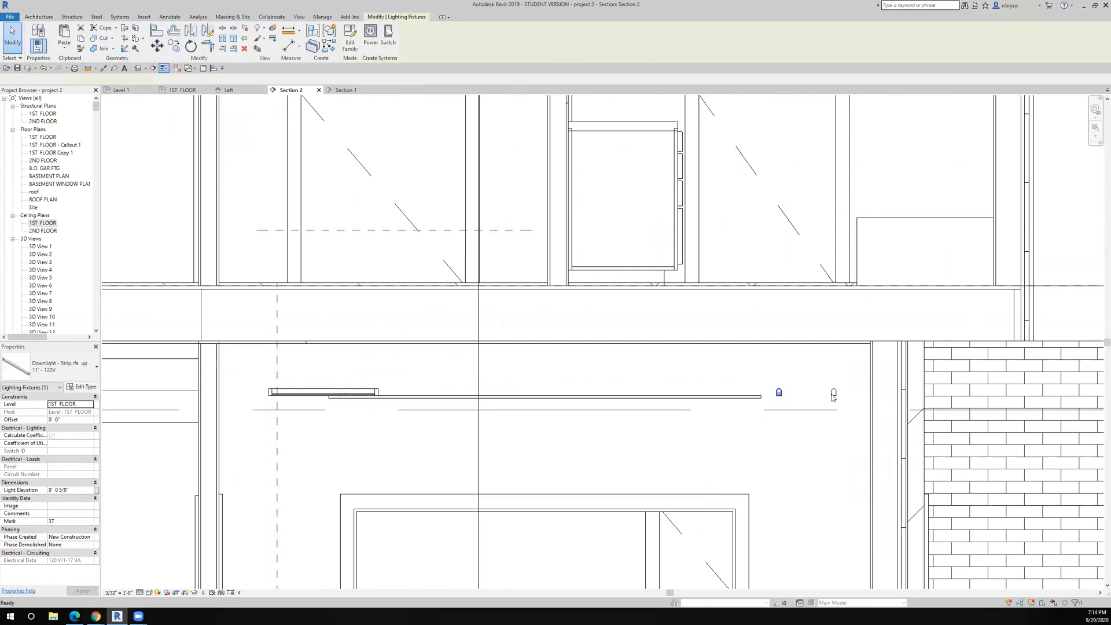
key(Delete)
- Change the remaining 48" strip downlight overhanging the dropped panel to the 72" - 120V type
scroll(571, 427, down, 2)
scroll(572, 426, up, 3)
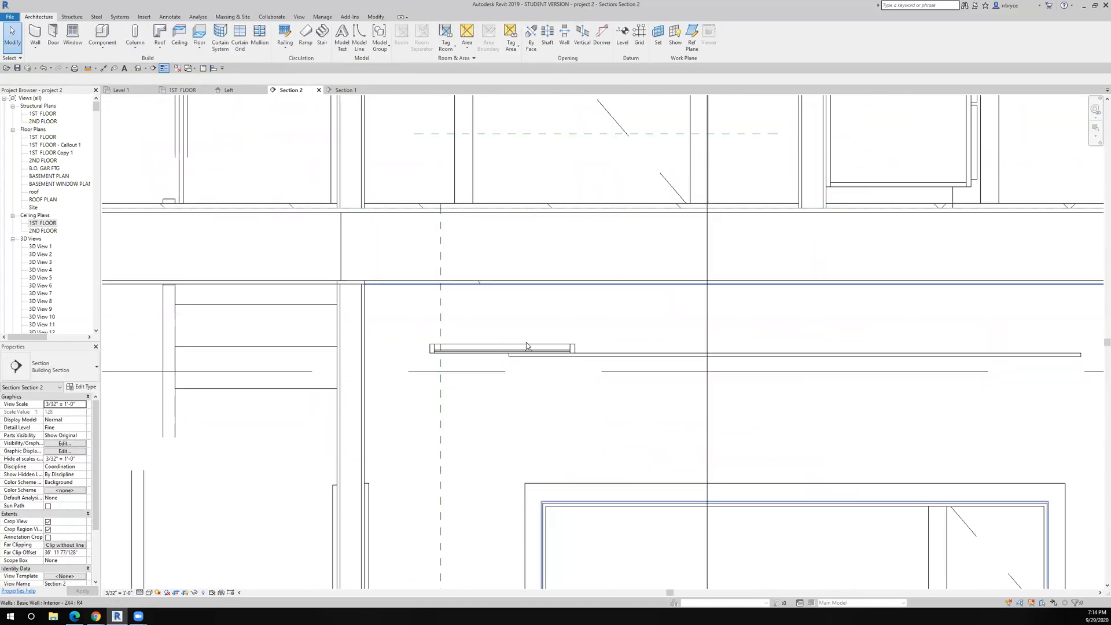
click(527, 346)
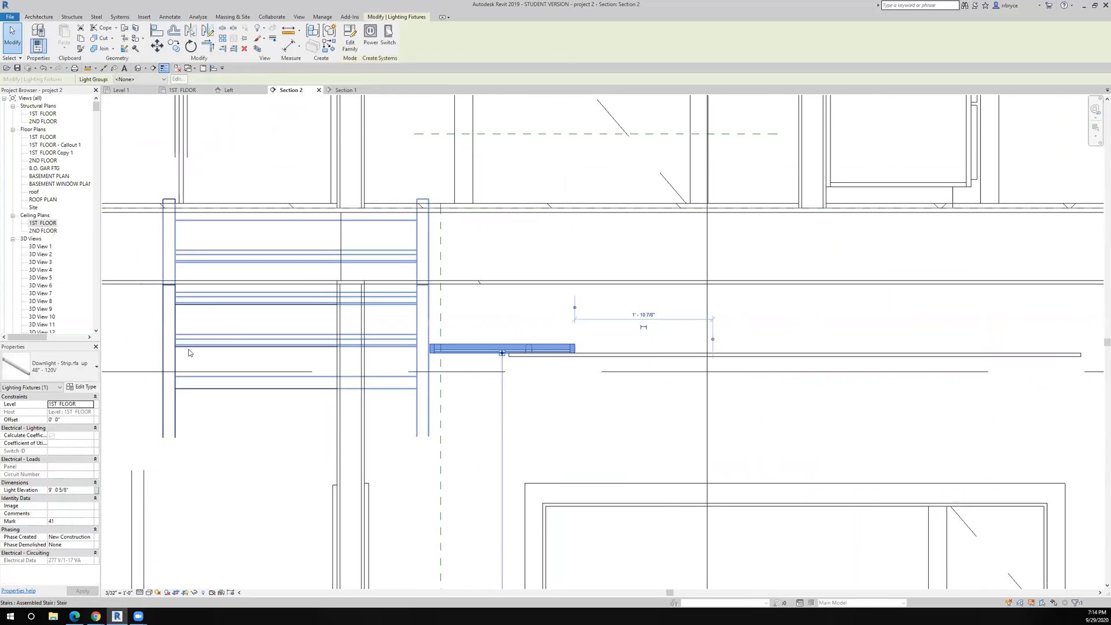
click(81, 375)
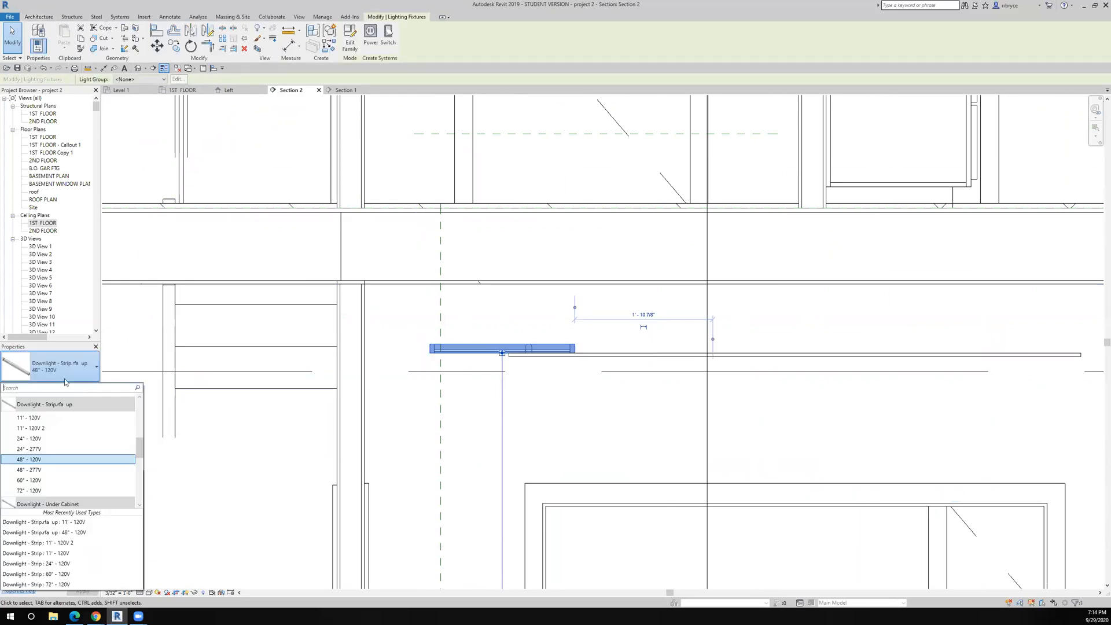
scroll(44, 489, down, 1)
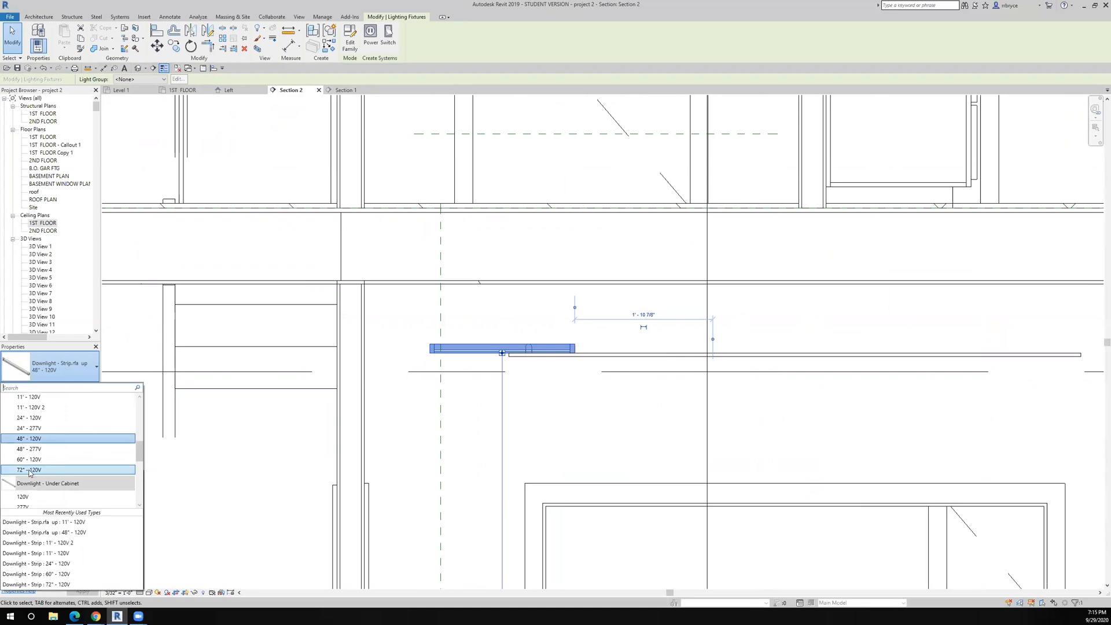
click(30, 470)
- Move the 72" strip downlight about 3'-10" horizontally so it sits over the dropped panel in Section 2
scroll(293, 398, down, 3)
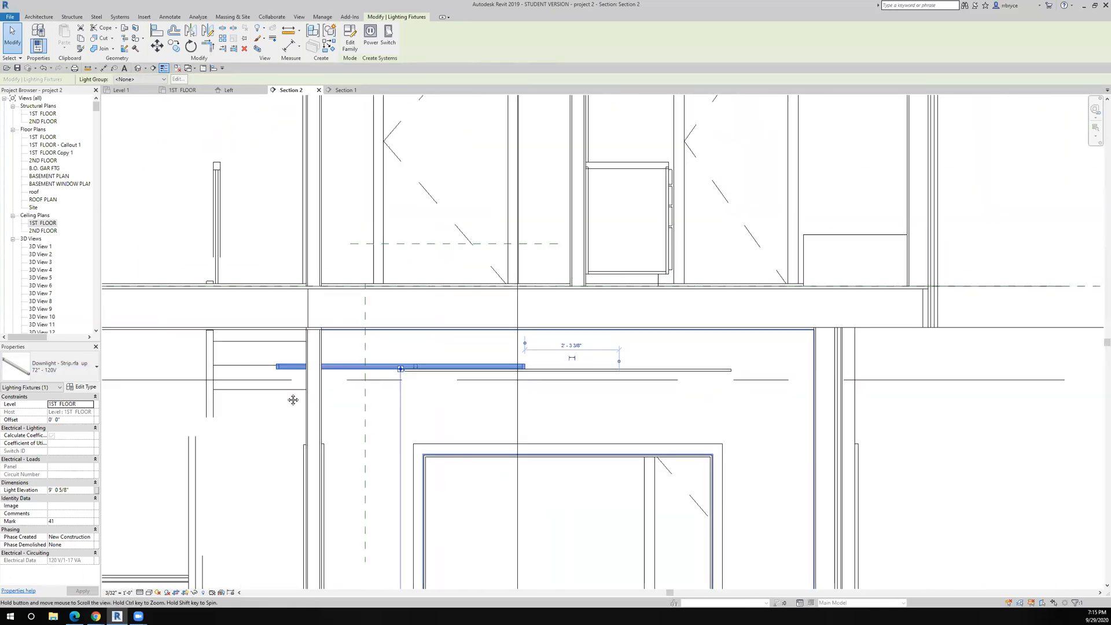
click(157, 46)
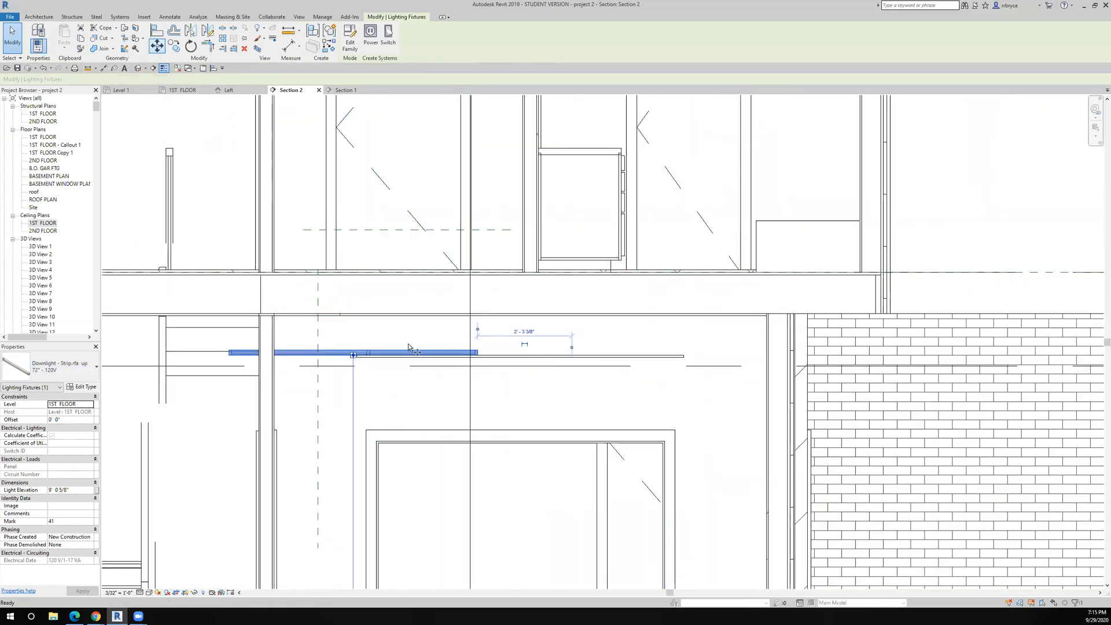
click(372, 377)
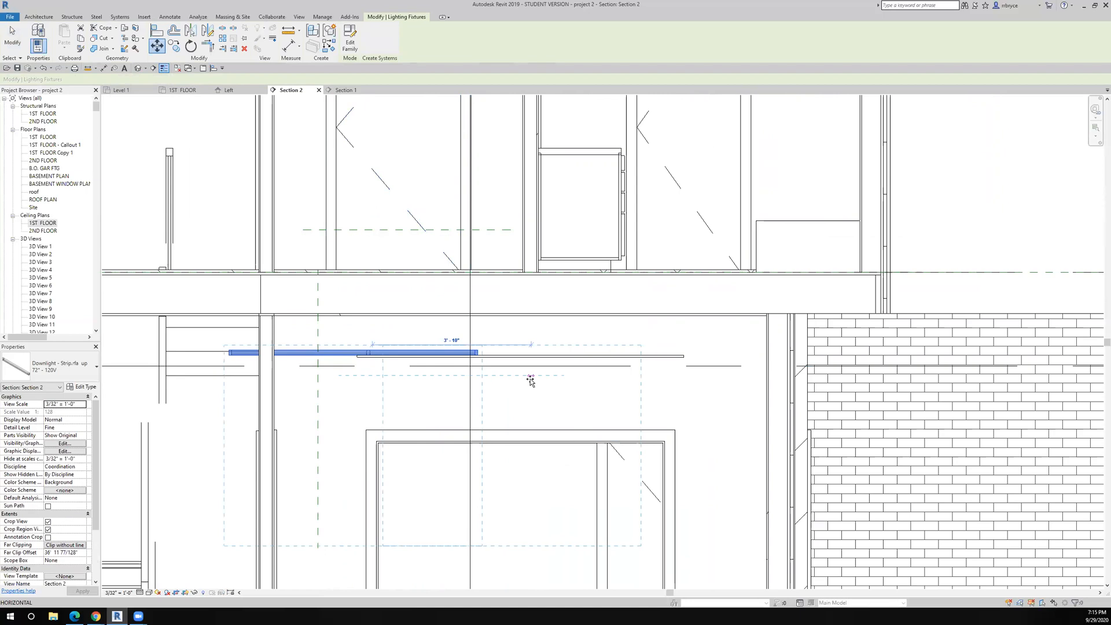
click(530, 380)
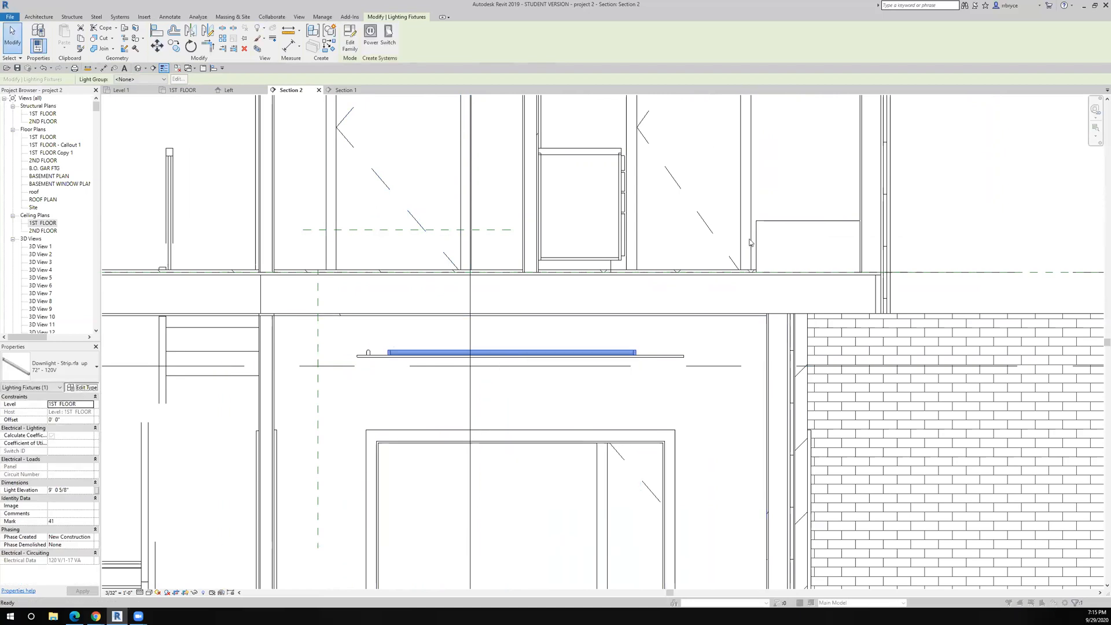
- Duplicate the strip downlight's 72" - 120V type under the name 7 - 120V
key(t)
key(p)
click(787, 172)
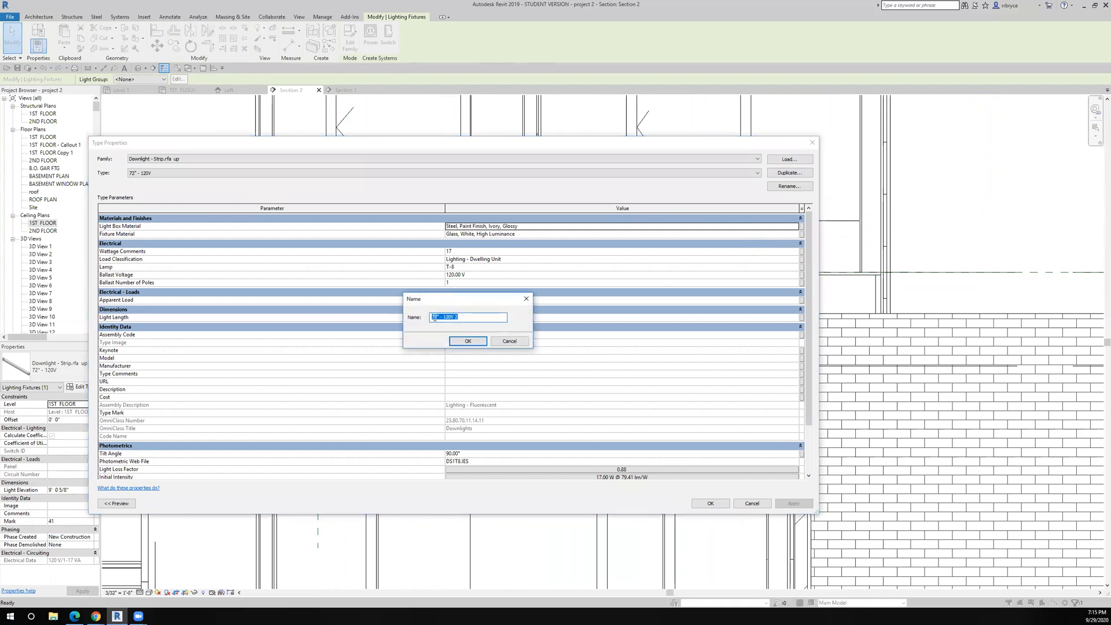
double_click(435, 317)
text(7)
key(BackSpace)
click(467, 341)
- Set the new type's light length to 7' and nudge the downlight along the dropped panel to centre it
click(413, 318)
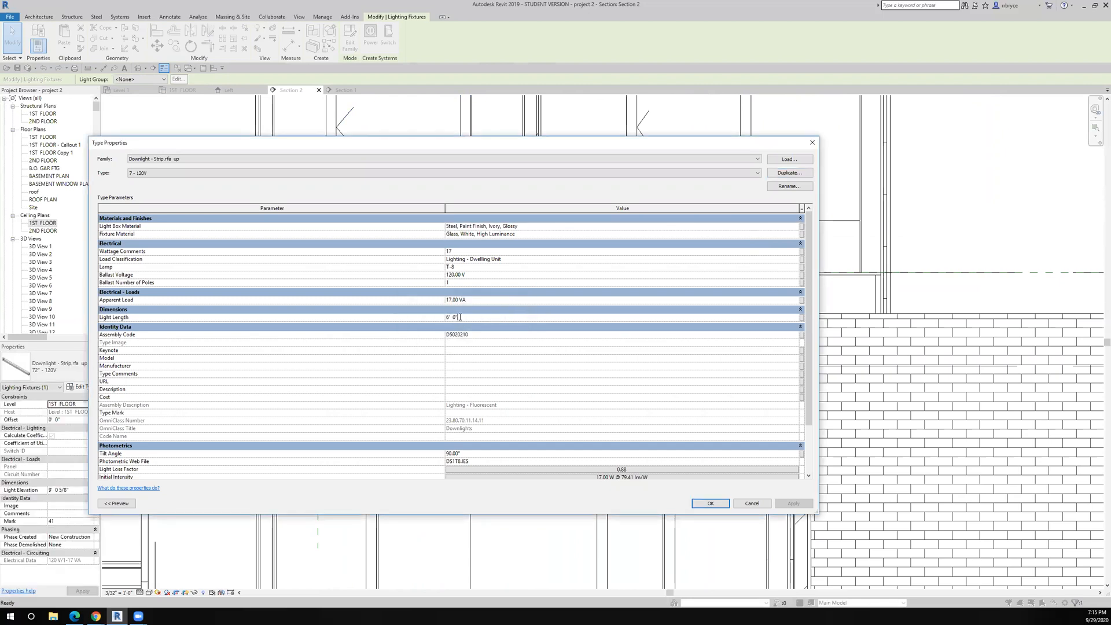
text(7)
click(698, 503)
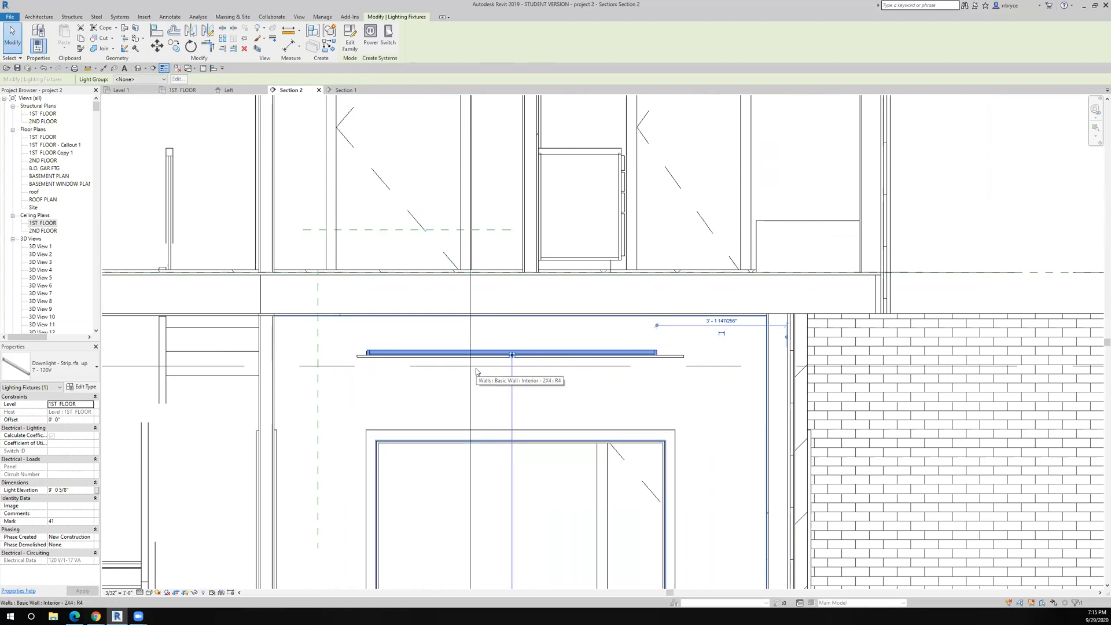
key(Right)
key(Right)
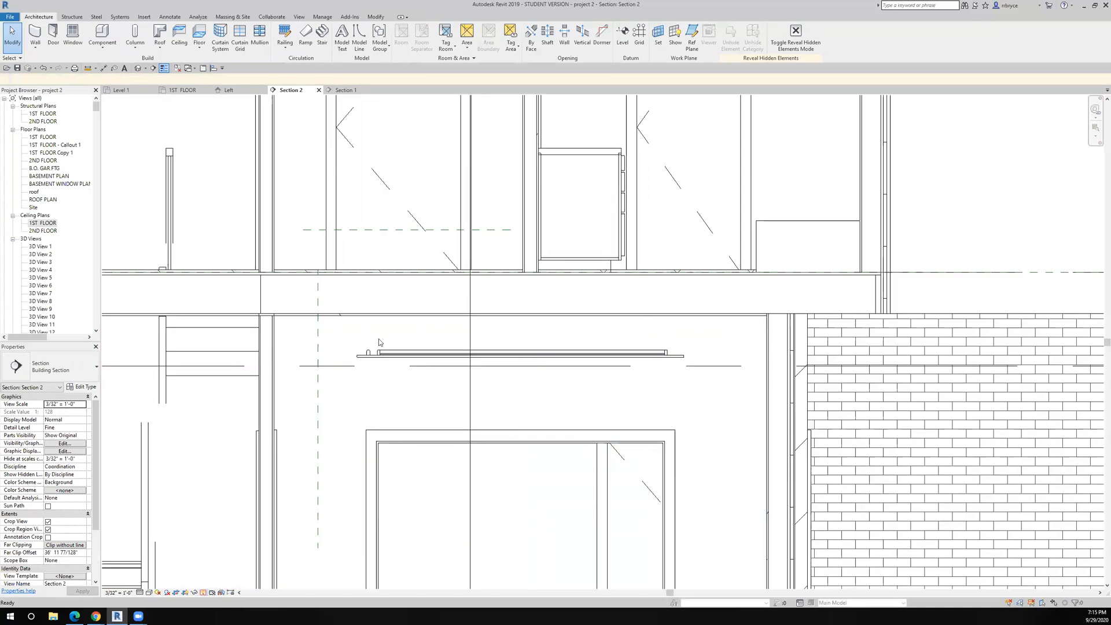
- Mirror the 11' - 120V strip downlight seen end-on to the dropped panel's opposite end, about the cased opening's centre axis
click(350, 248)
key(m)
key(m)
click(518, 513)
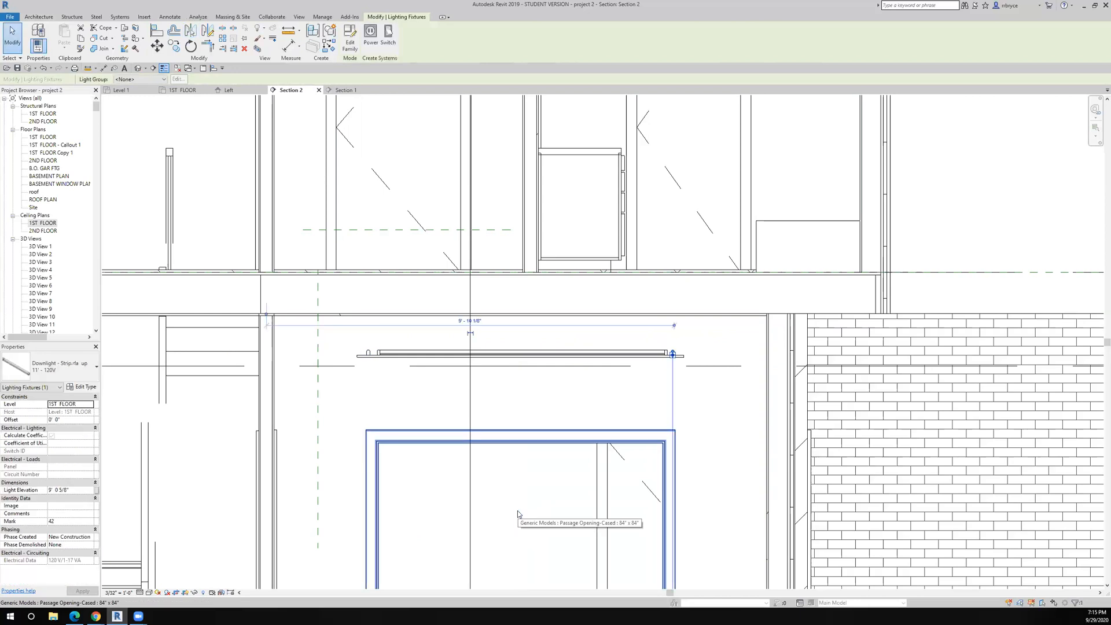
click(594, 391)
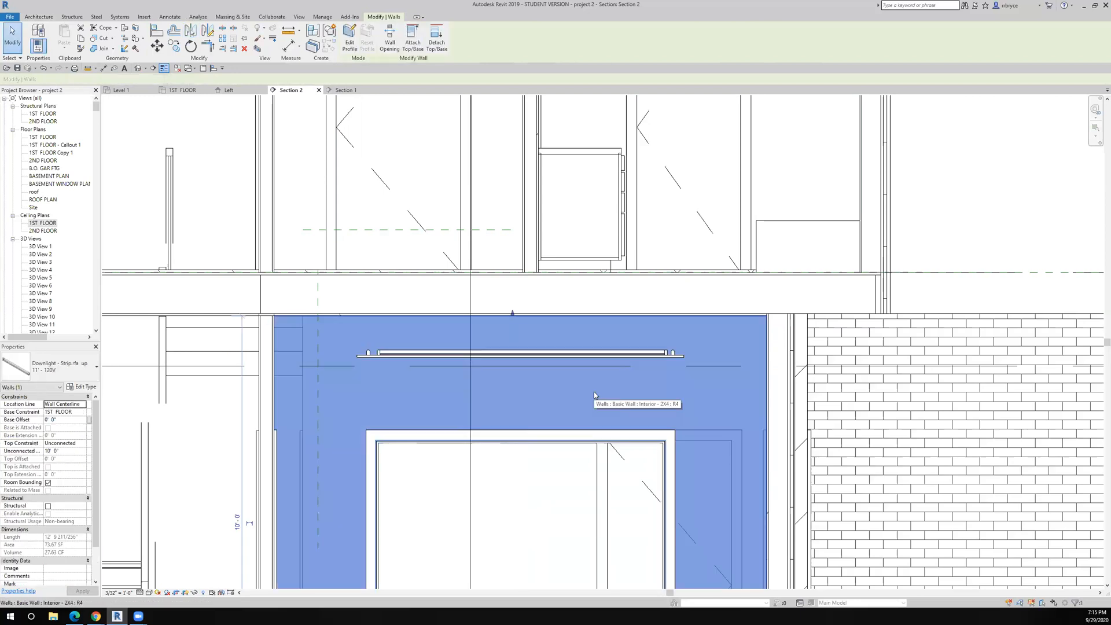
scroll(594, 392, down, 5)
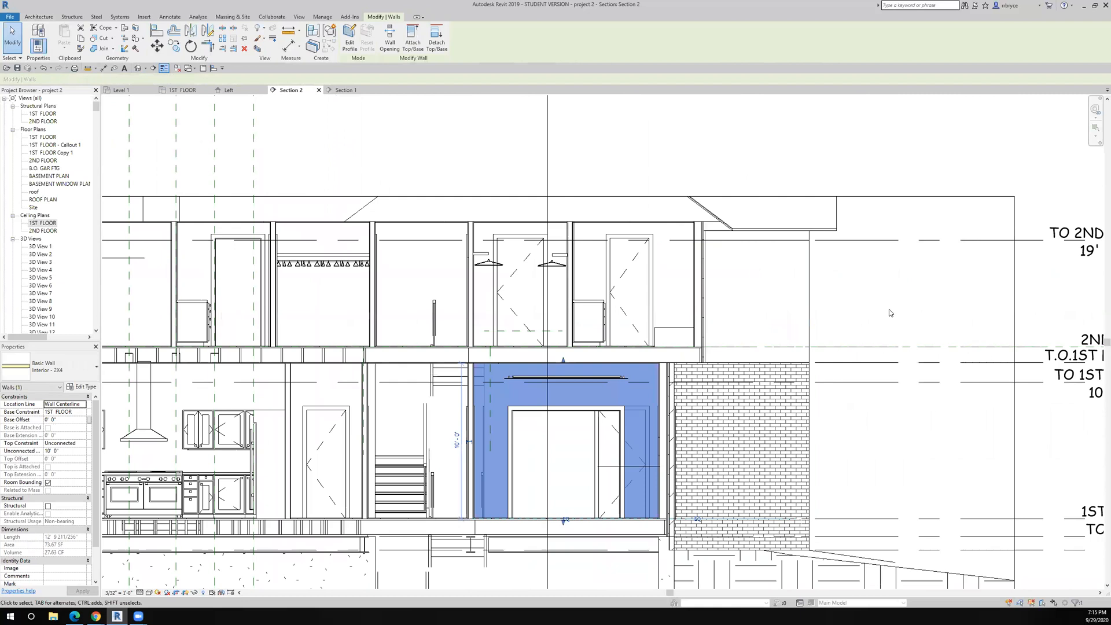
key(Escape)
- Open the Section 1 view from its section line crossing the dropped panel
scroll(536, 383, up, 3)
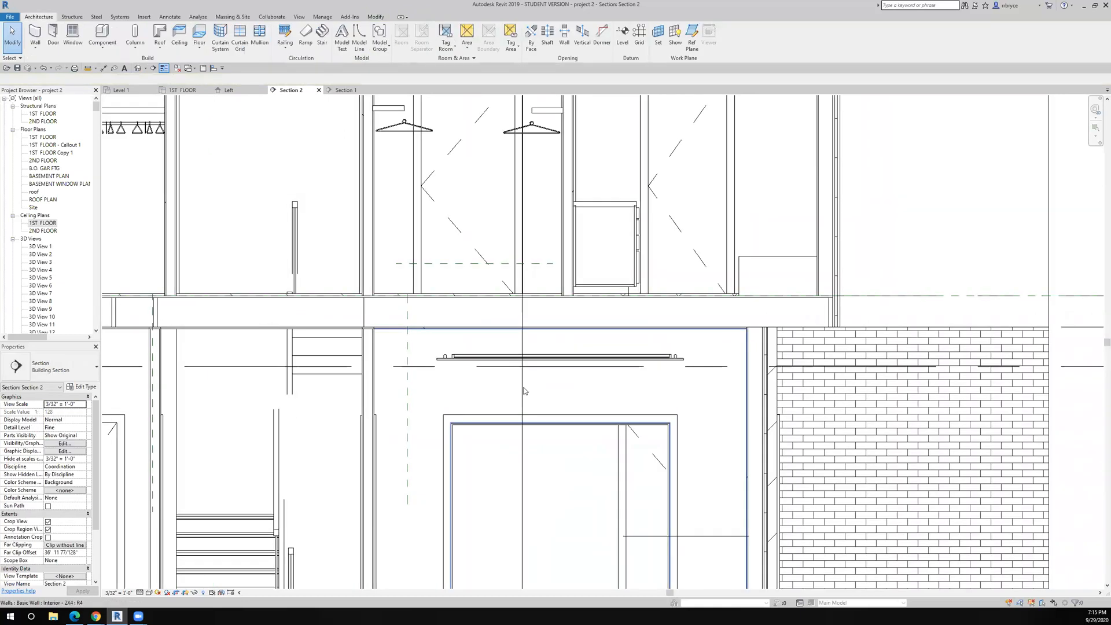
right_click(525, 391)
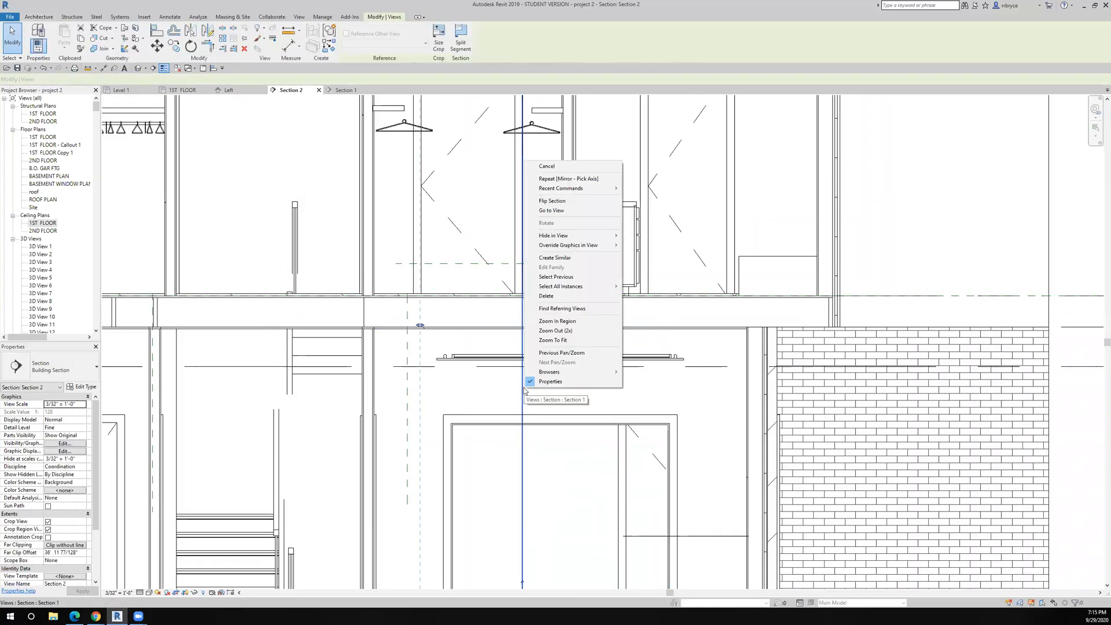
click(552, 210)
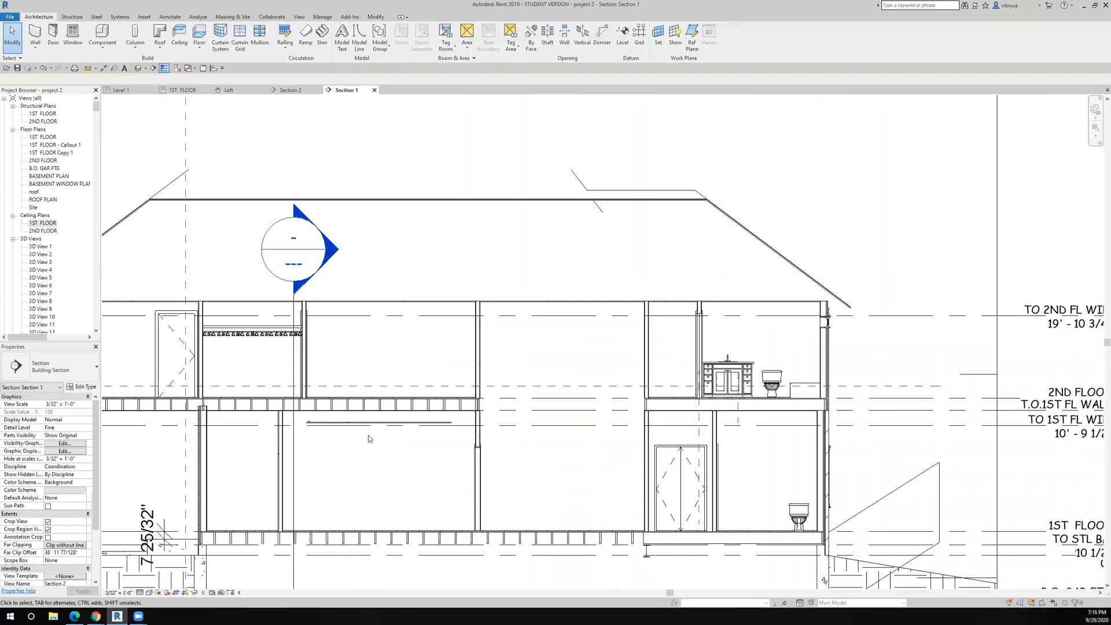
- Copy the 7 - 120V strip downlight horizontally to the dropped panel's opposite edge in Section 1 and save the project
scroll(338, 423, up, 5)
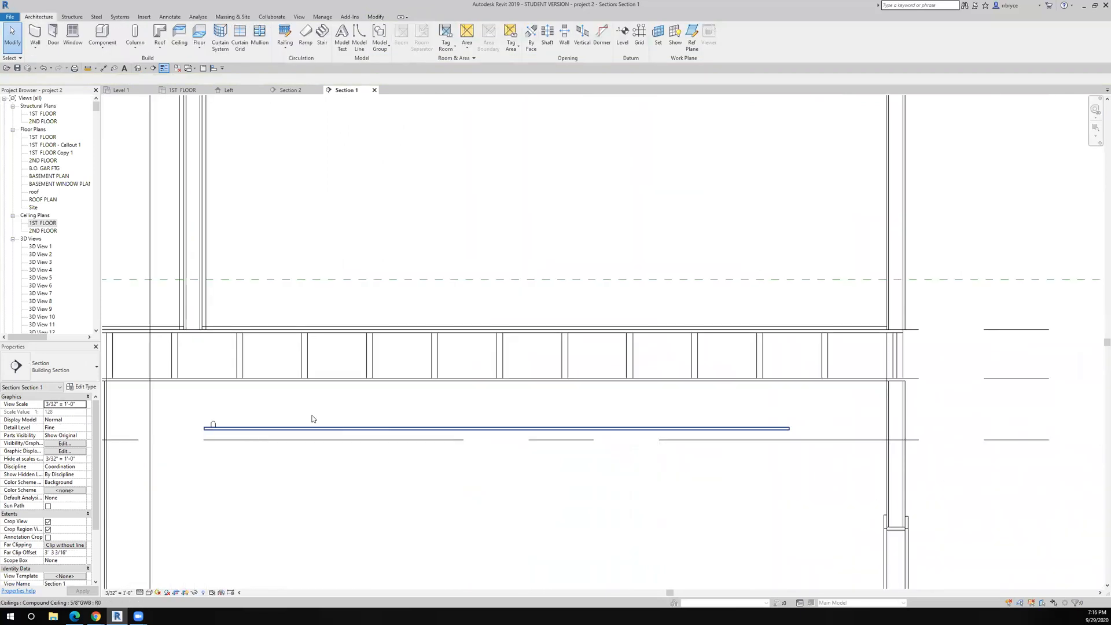
click(214, 426)
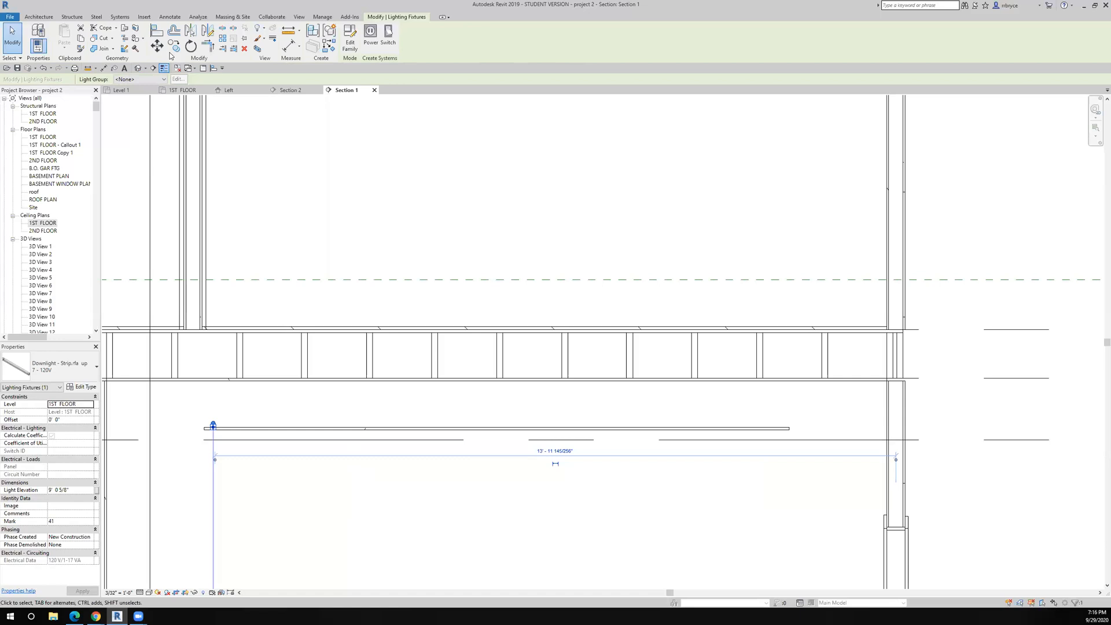
key(m)
key(v)
click(216, 461)
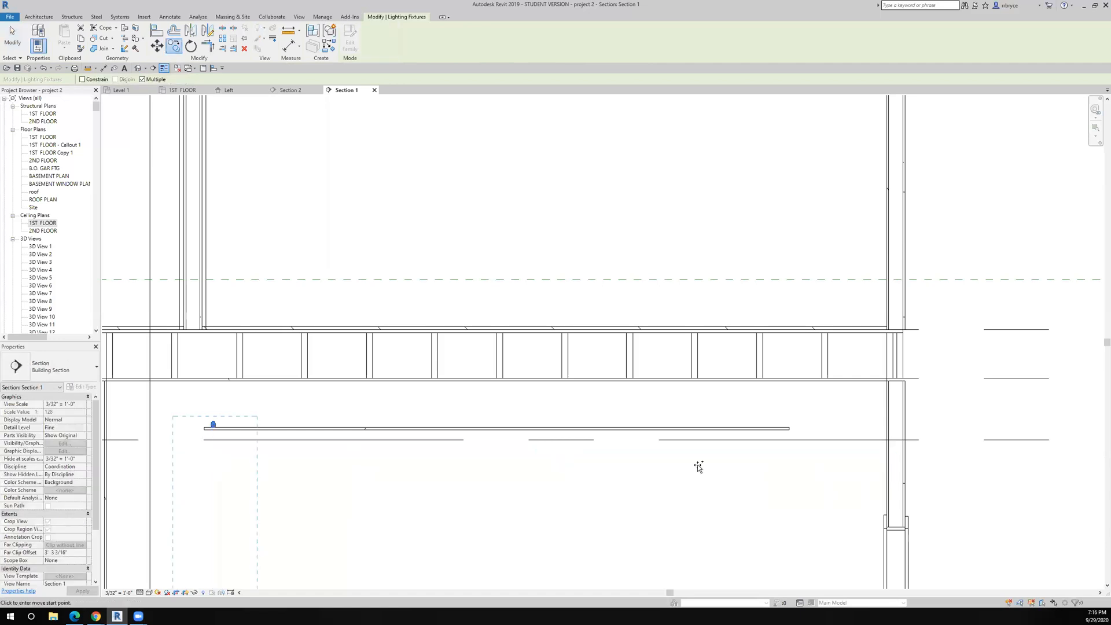
click(780, 451)
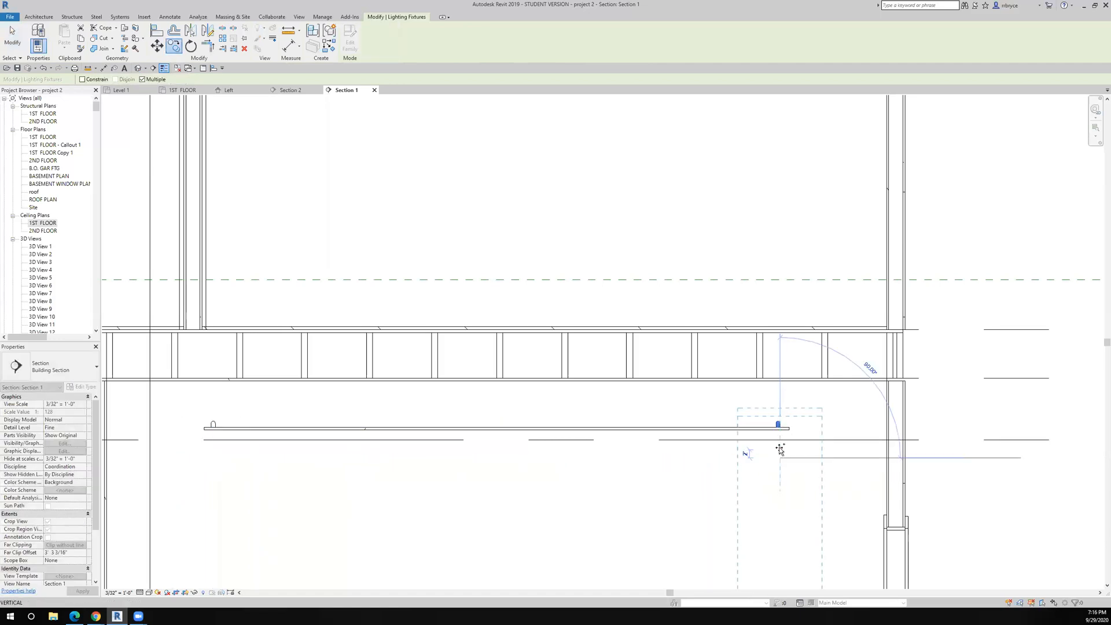
click(17, 69)
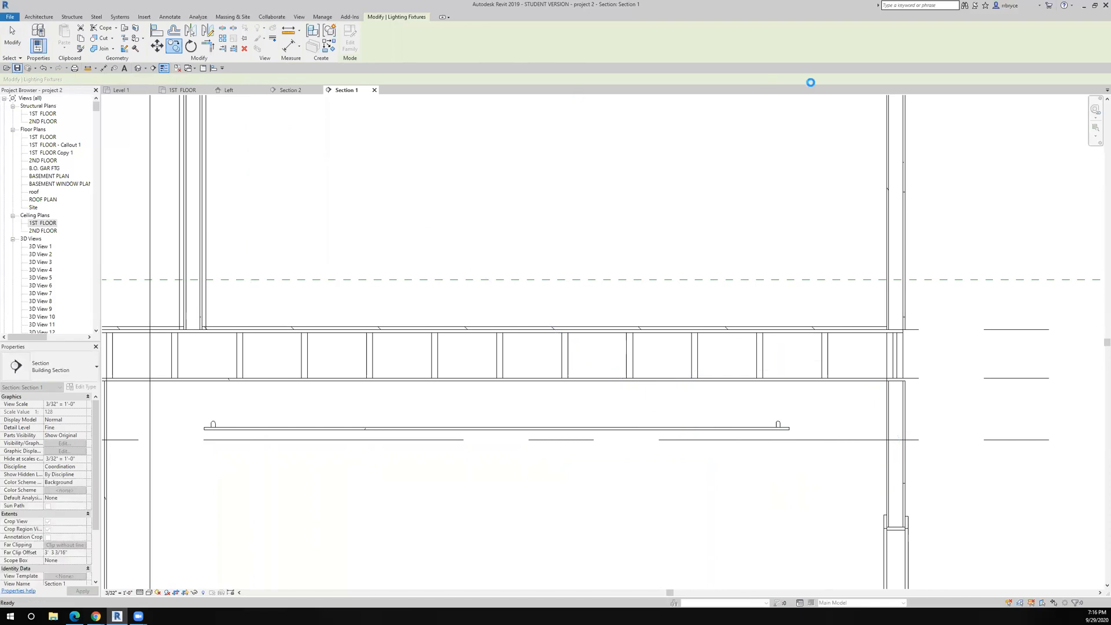